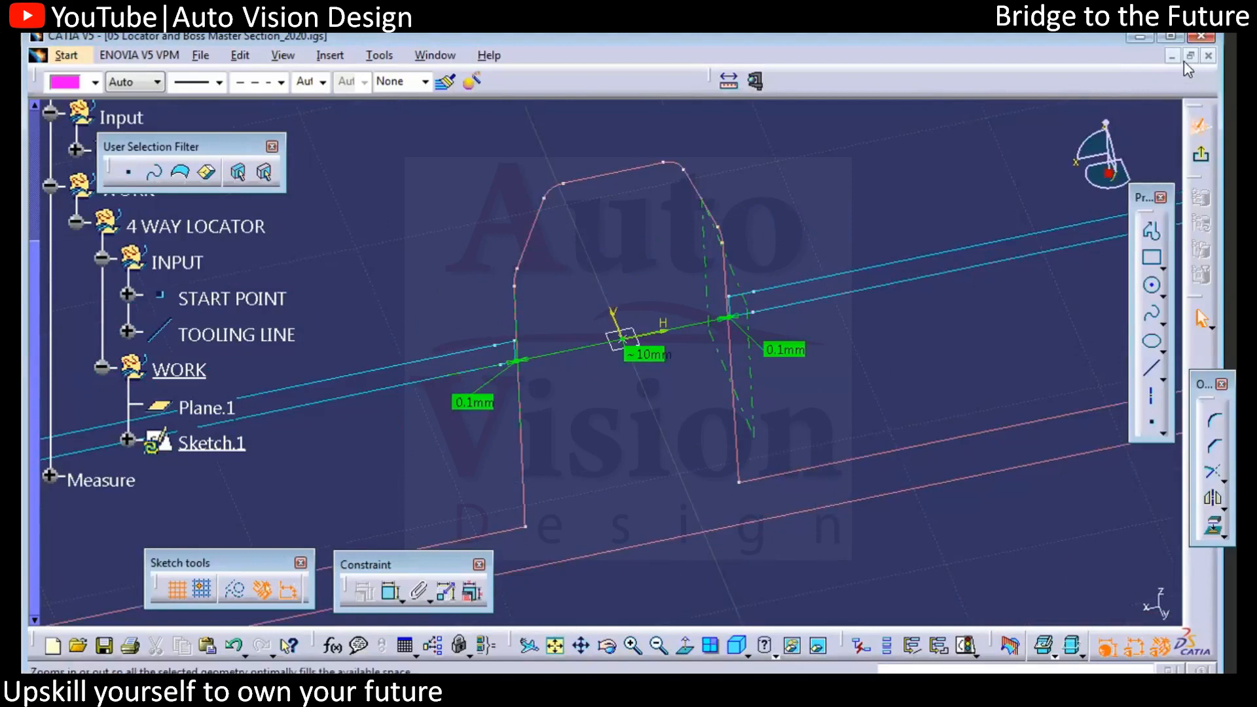
- Sketch a circle about 11.3 mm in diameter centred on the sketch origin
click(684, 646)
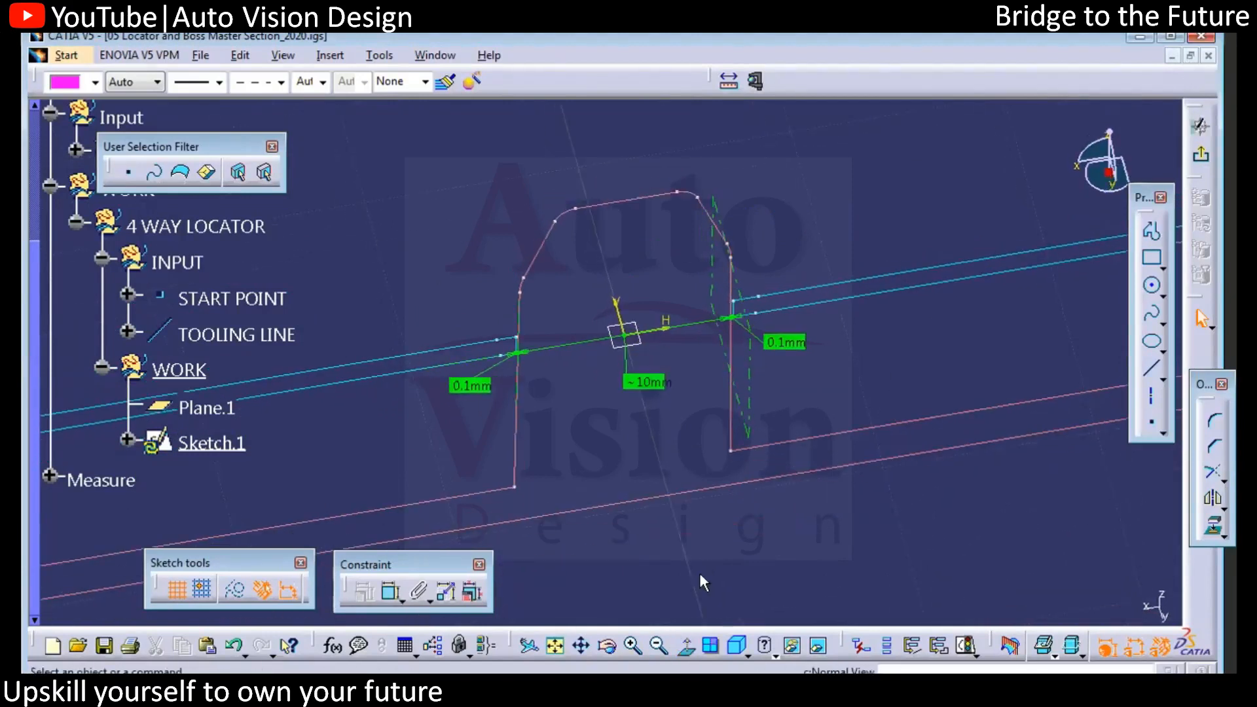
click(1152, 285)
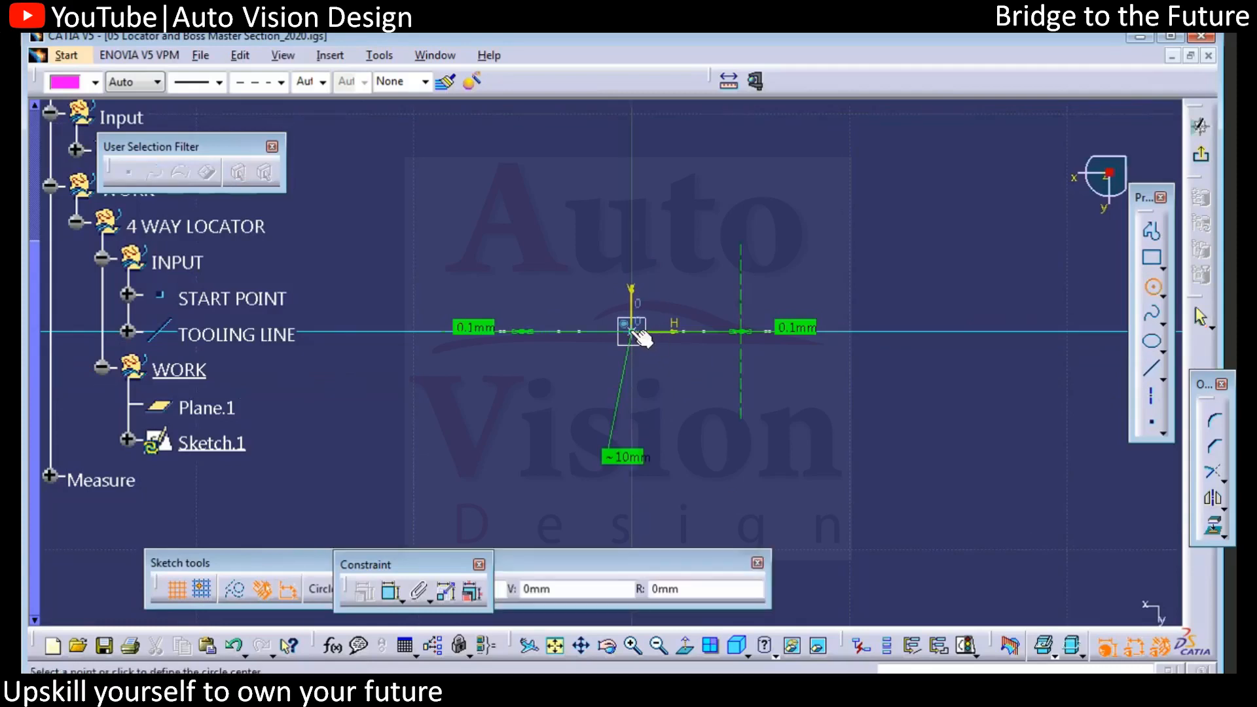
click(631, 331)
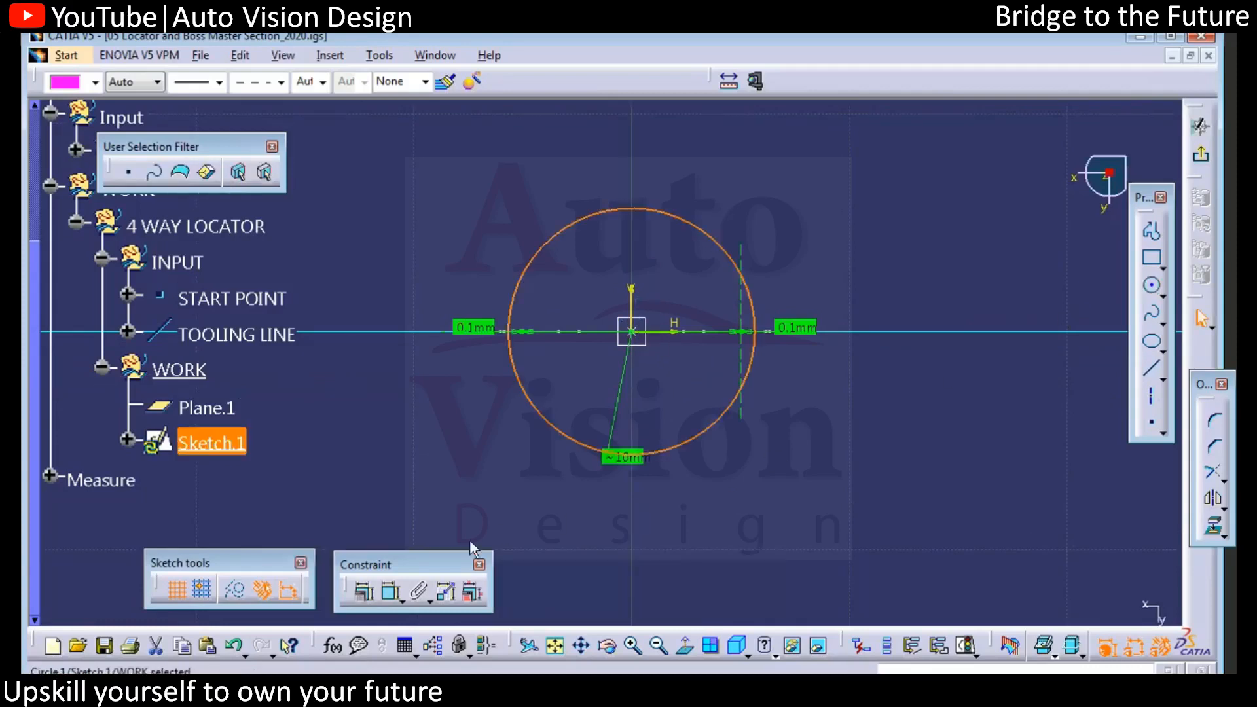
- Dimension the circle and set its diameter to 10 mm
click(393, 591)
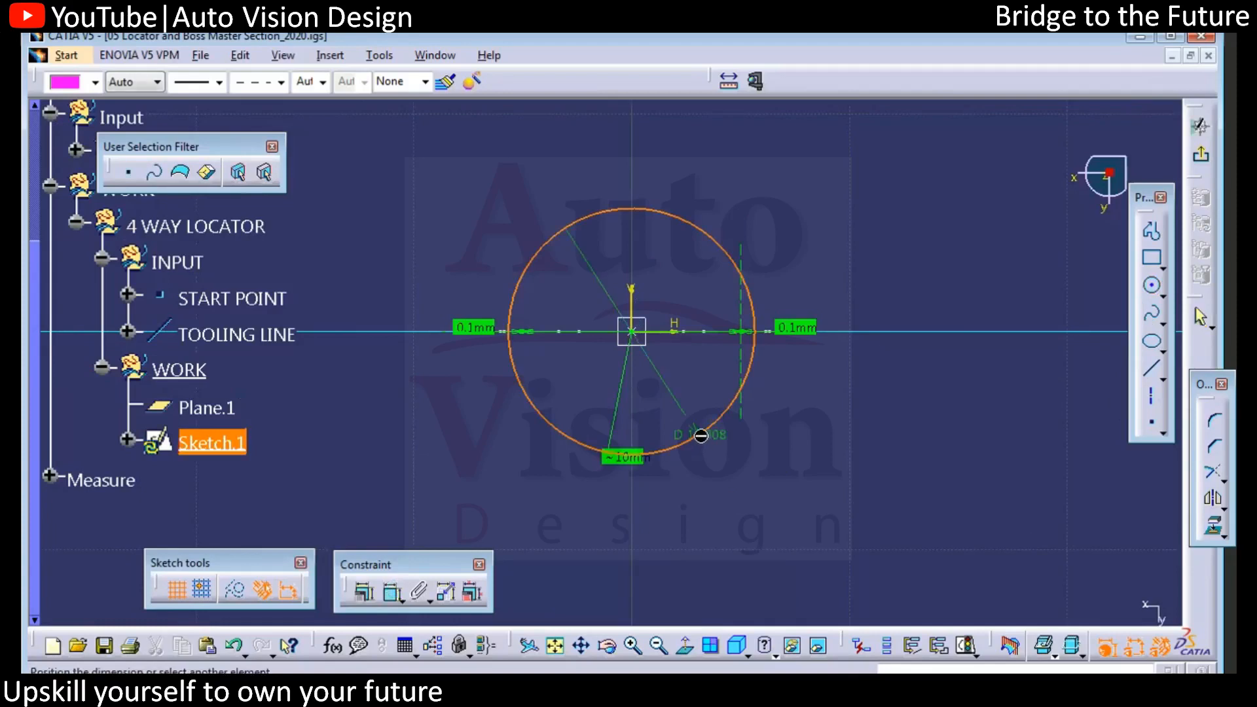
click(723, 503)
double_click(727, 501)
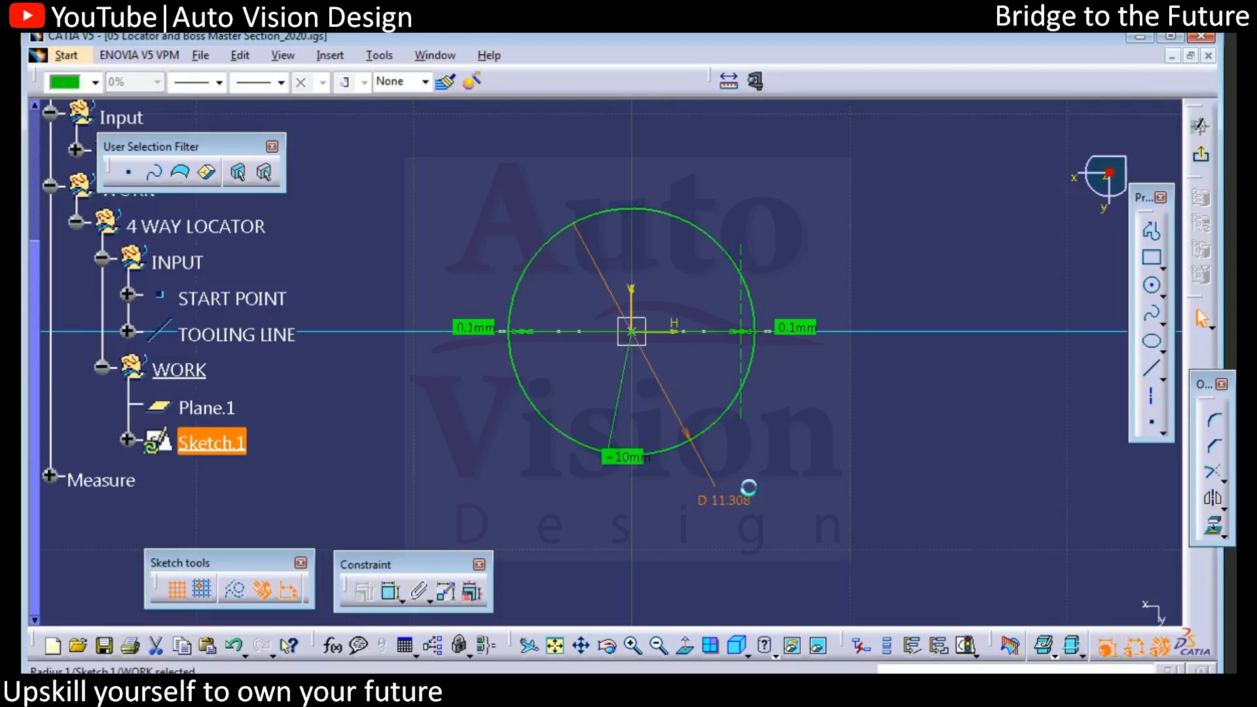
text(10mm)
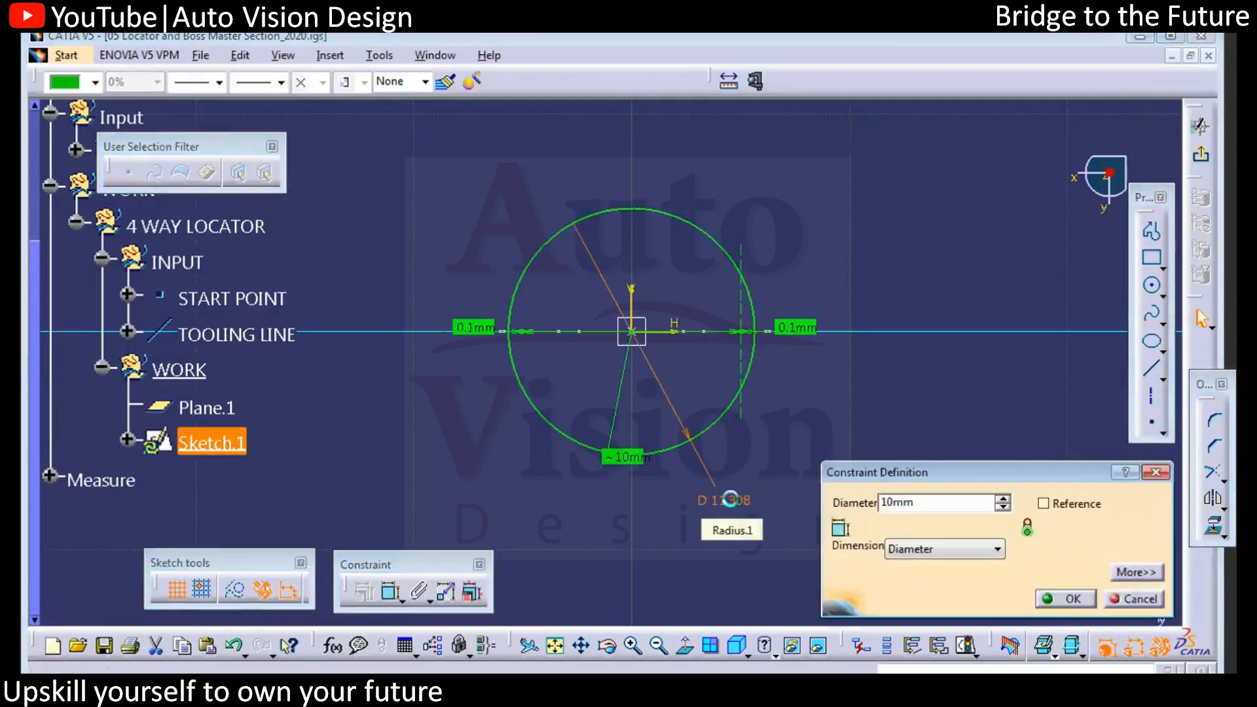
key(Return)
ctrl+middle_drag(809, 499, 860, 448)
click(861, 448)
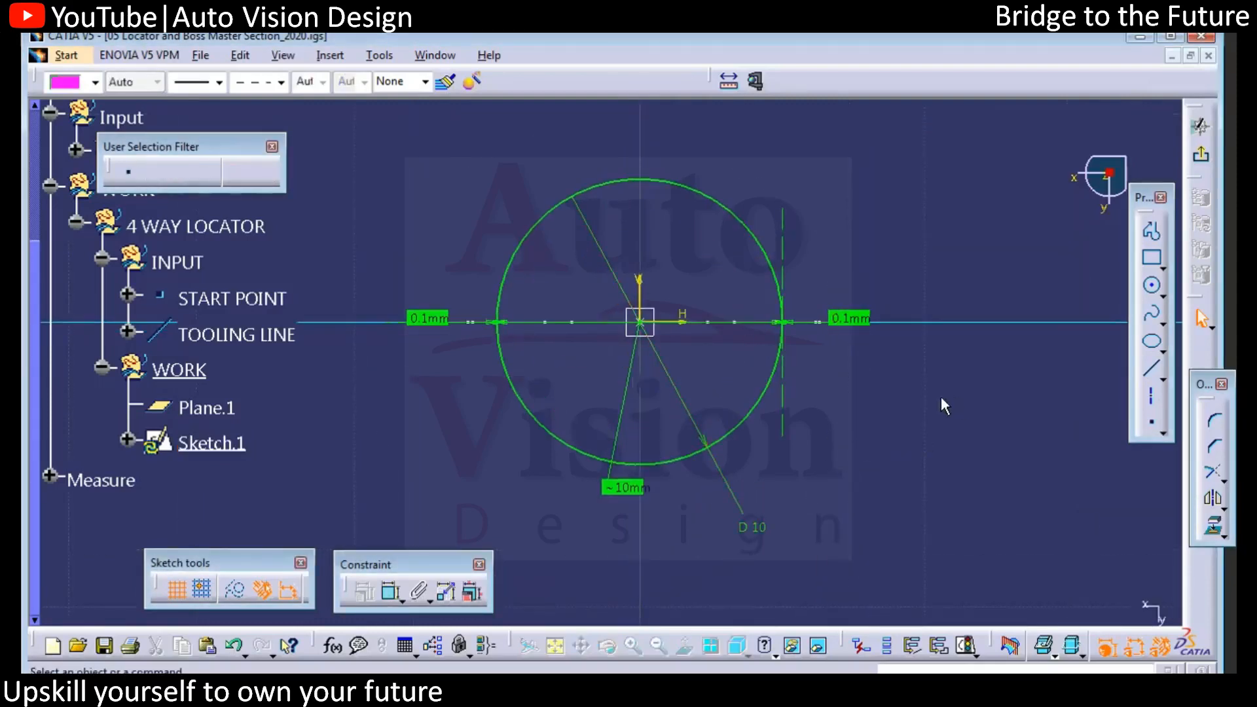
- Sketch a horizontal rectangle centred on the origin, about 12 mm wide and 1.3 mm high, extending beyond both sides of the circle
click(685, 646)
click(685, 646)
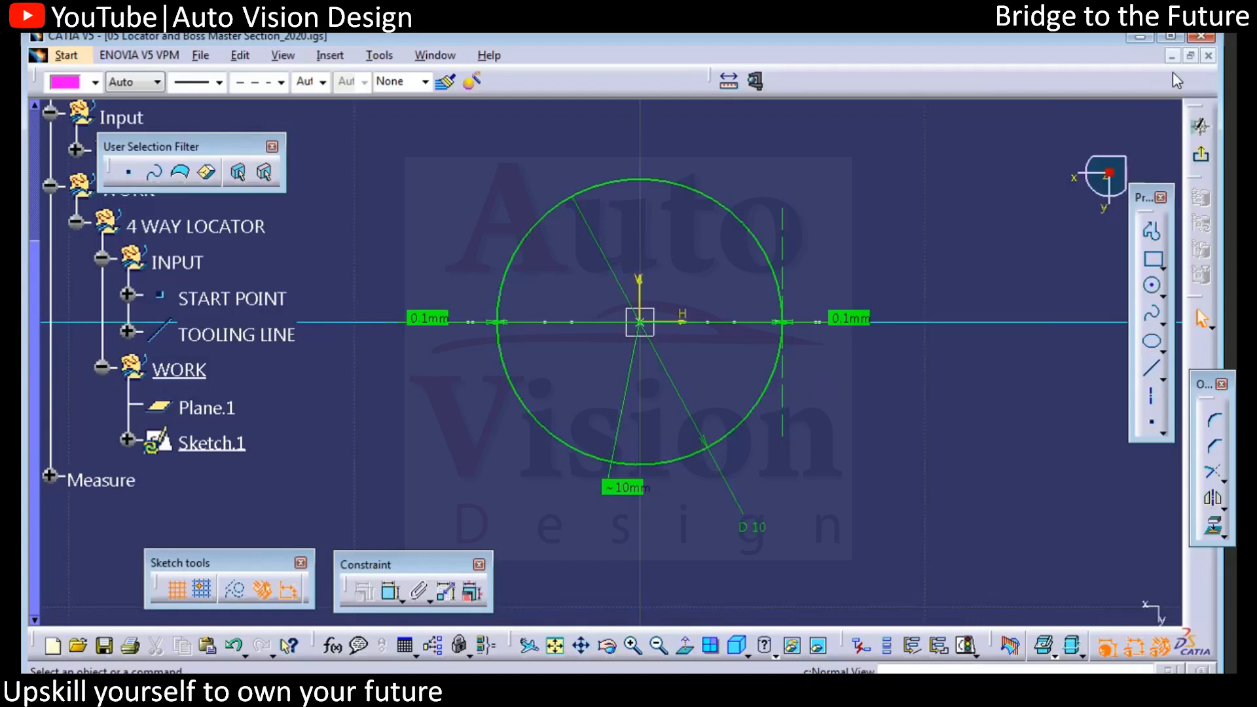
click(1142, 268)
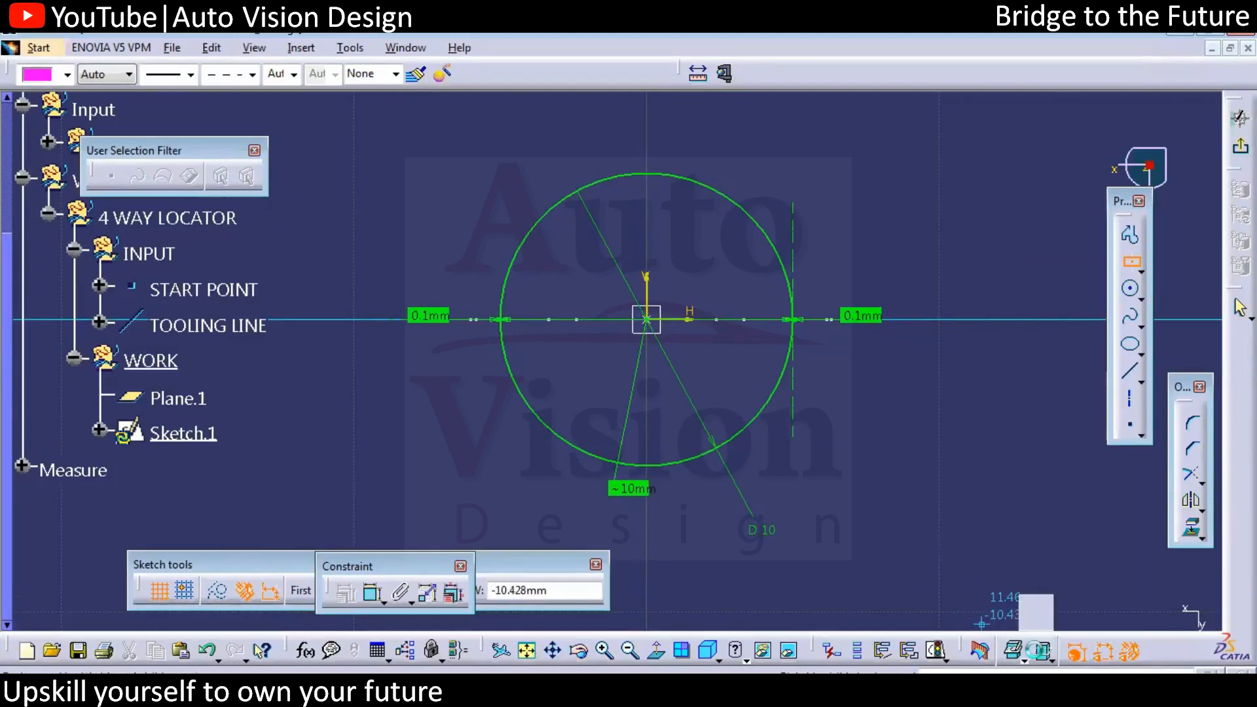
click(646, 319)
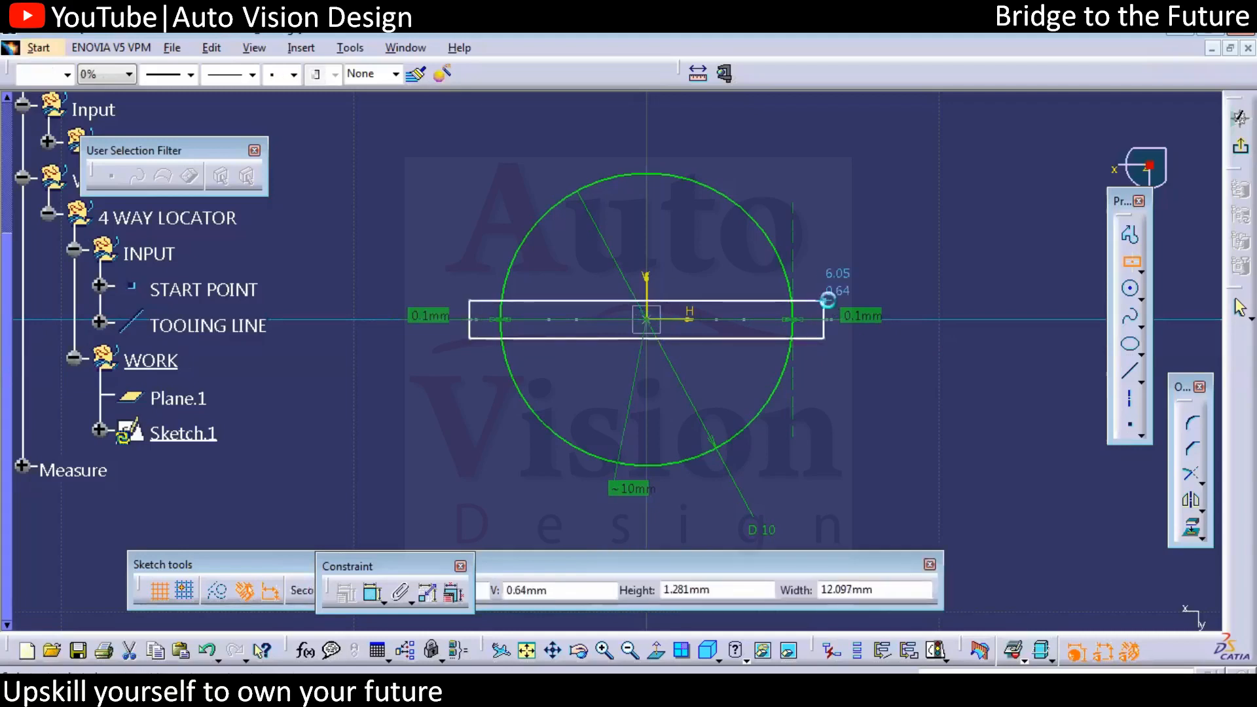
click(828, 301)
click(396, 470)
- Dimension the distance between the horizontal rectangle's long edges and set it to 1 mm
click(370, 594)
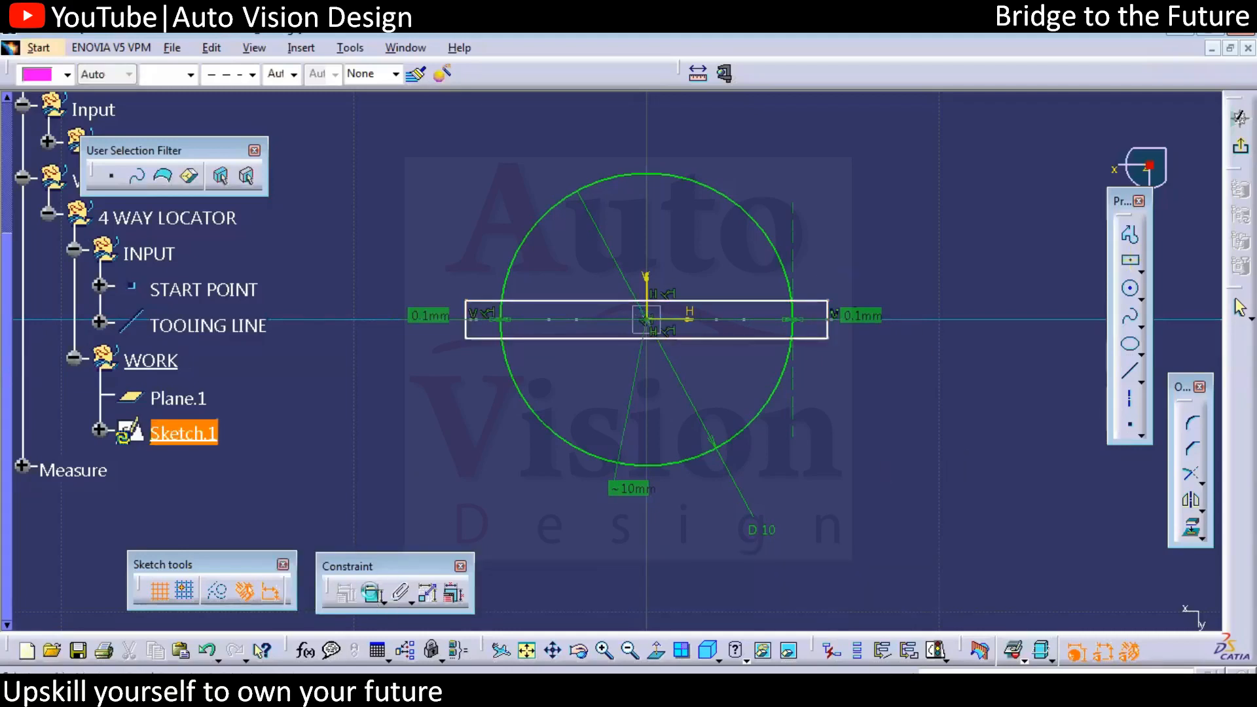
click(578, 345)
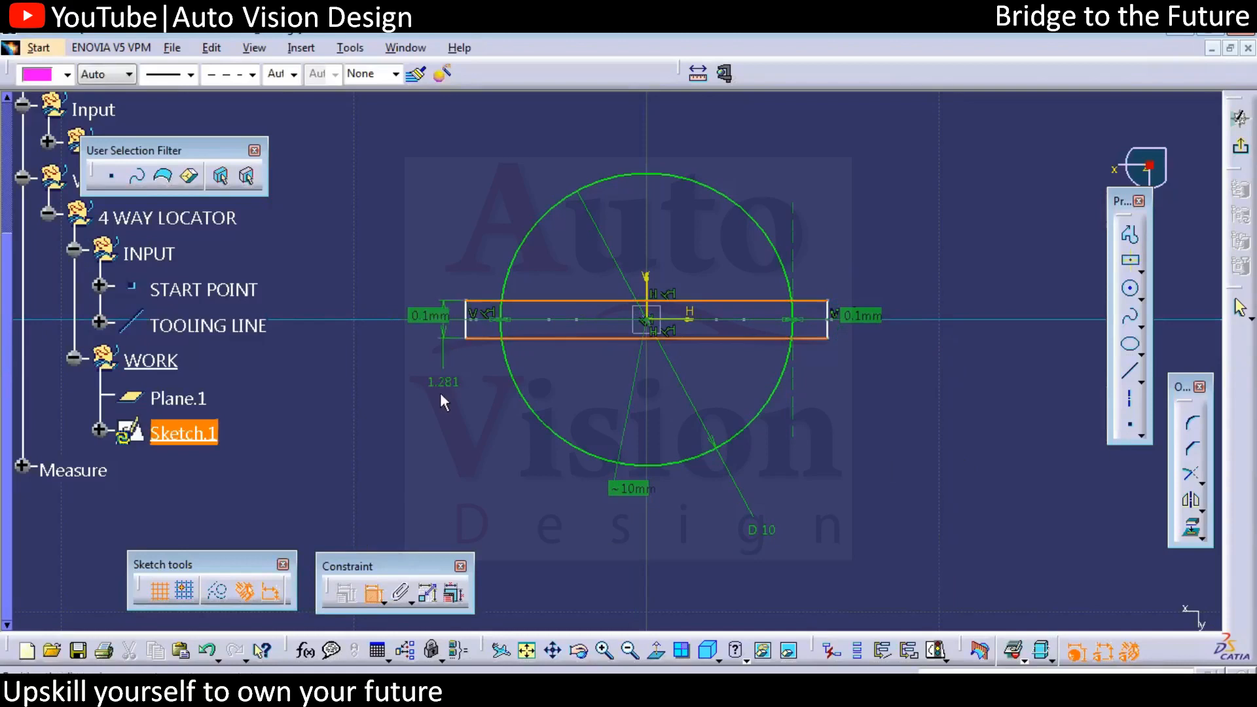
click(433, 396)
text(1mm)
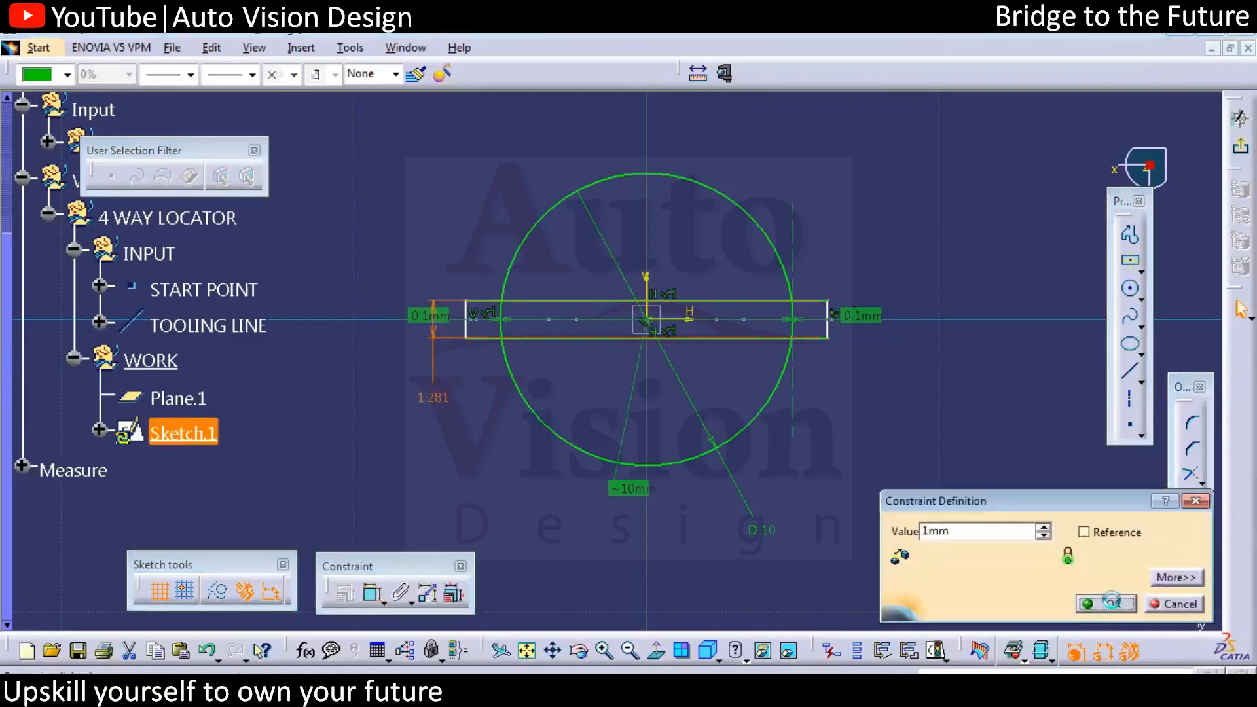
click(1109, 603)
- Sketch a vertical rectangle centred on the origin, about 12.4 mm high, crossing the horizontal one and extending beyond the circle
click(1130, 262)
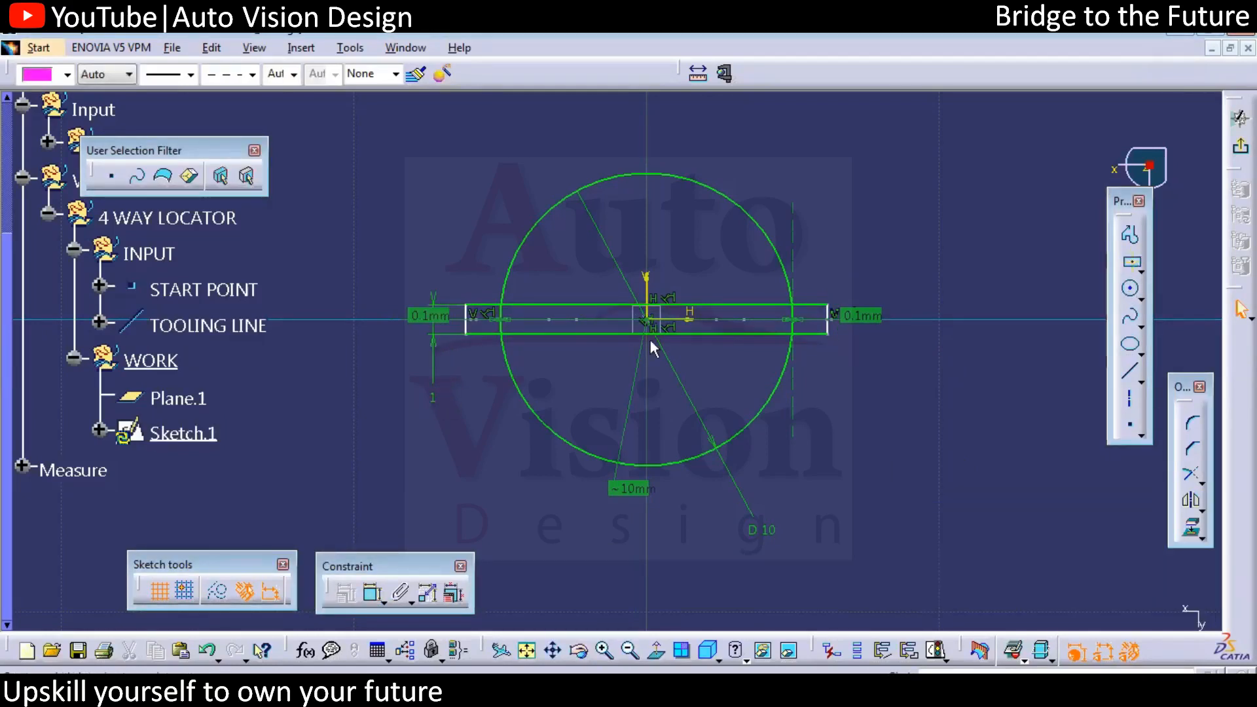
click(647, 320)
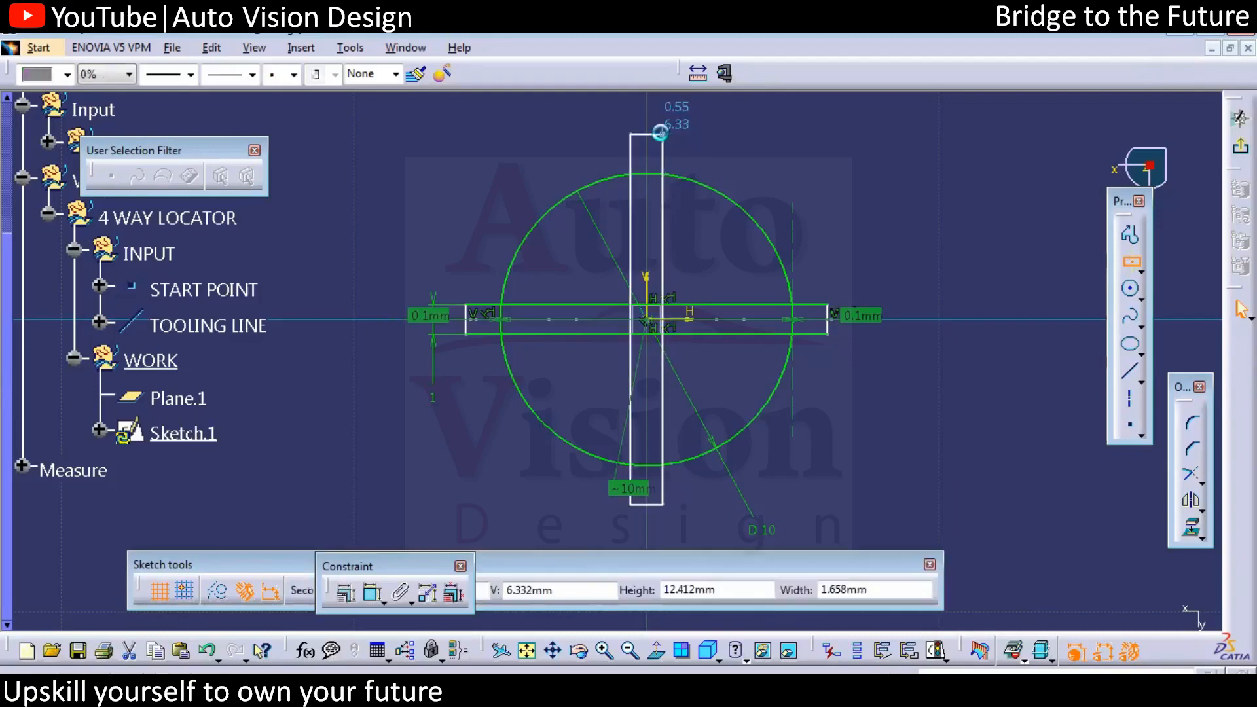
click(663, 134)
- Dimension the distance between the vertical rectangle's long edges and set it to 1 mm
click(450, 601)
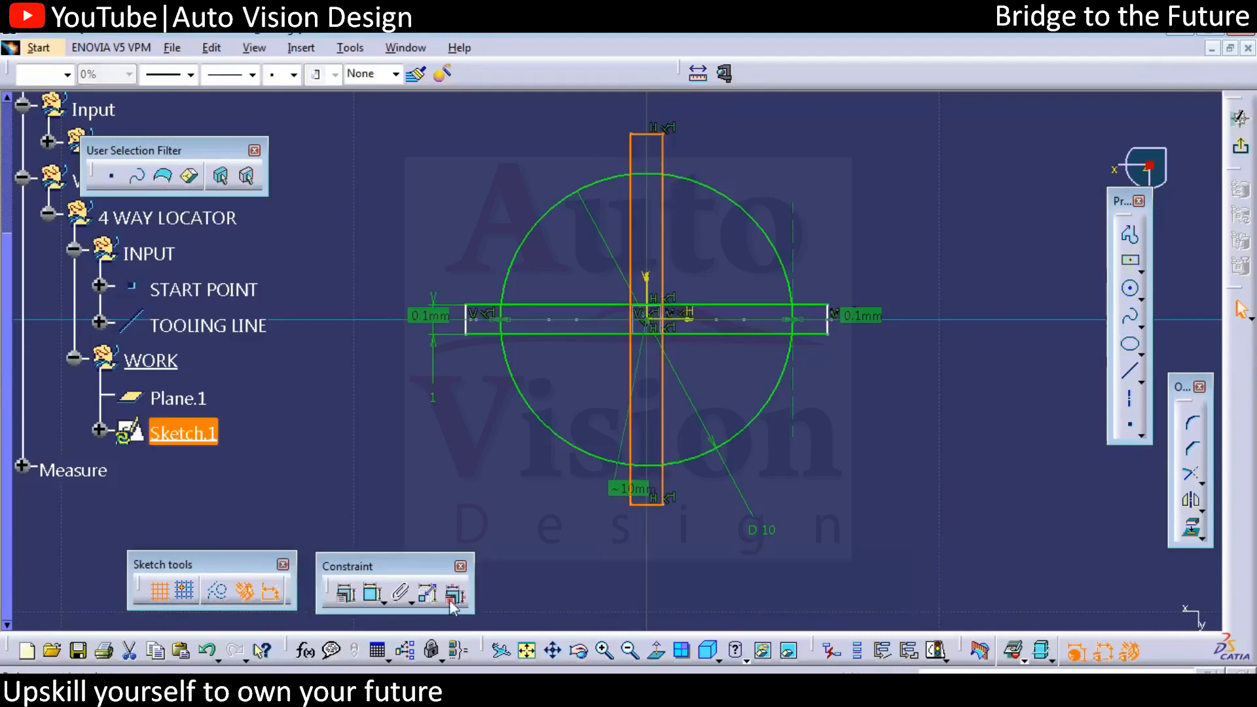
click(377, 596)
click(630, 375)
click(663, 438)
click(598, 561)
double_click(599, 560)
text(1)
click(1099, 604)
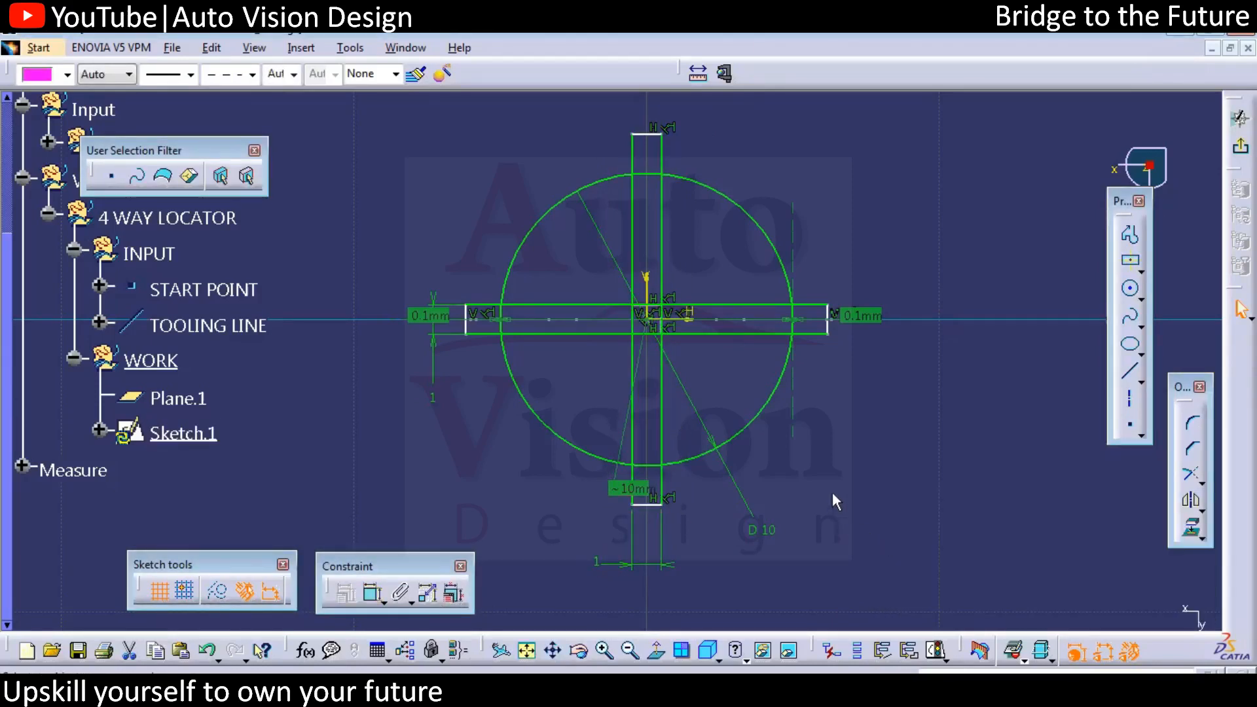
- Remove the four circle arcs between the crossing rectangles with repeated Quick Trim, keeping only the arcs across the rib ends
click(1190, 476)
middle_drag(1001, 469, 949, 467)
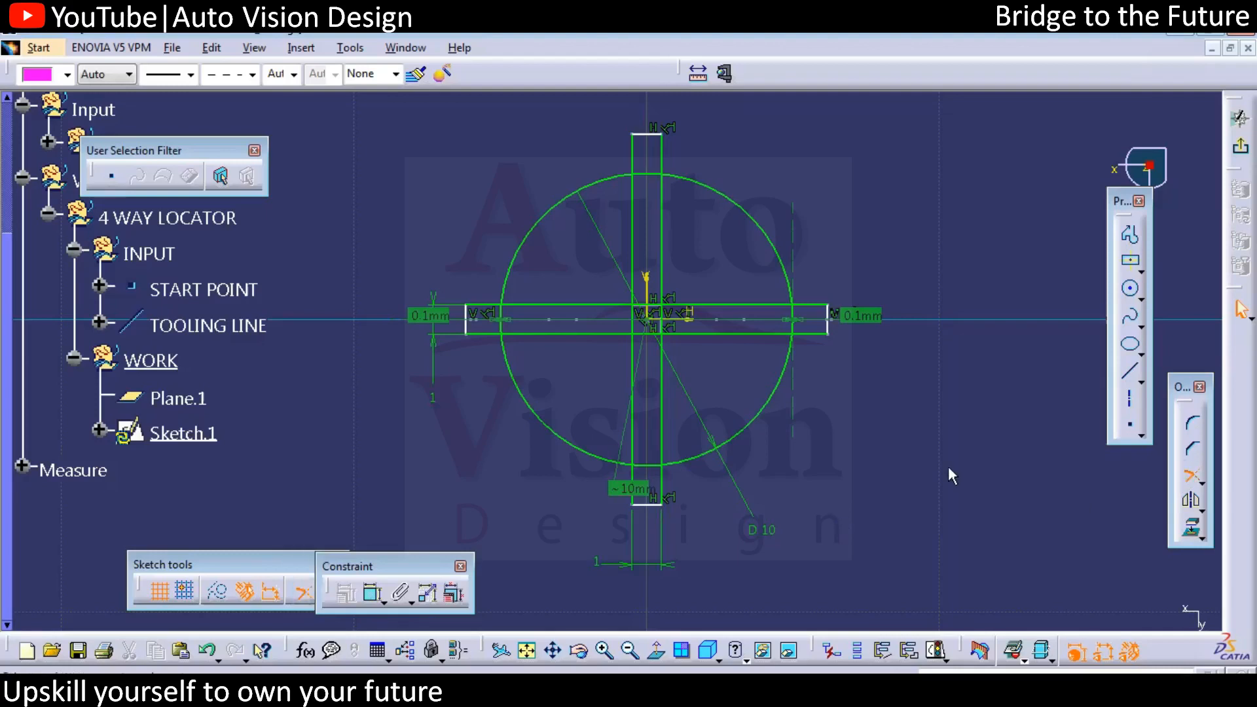
click(1202, 484)
click(1185, 497)
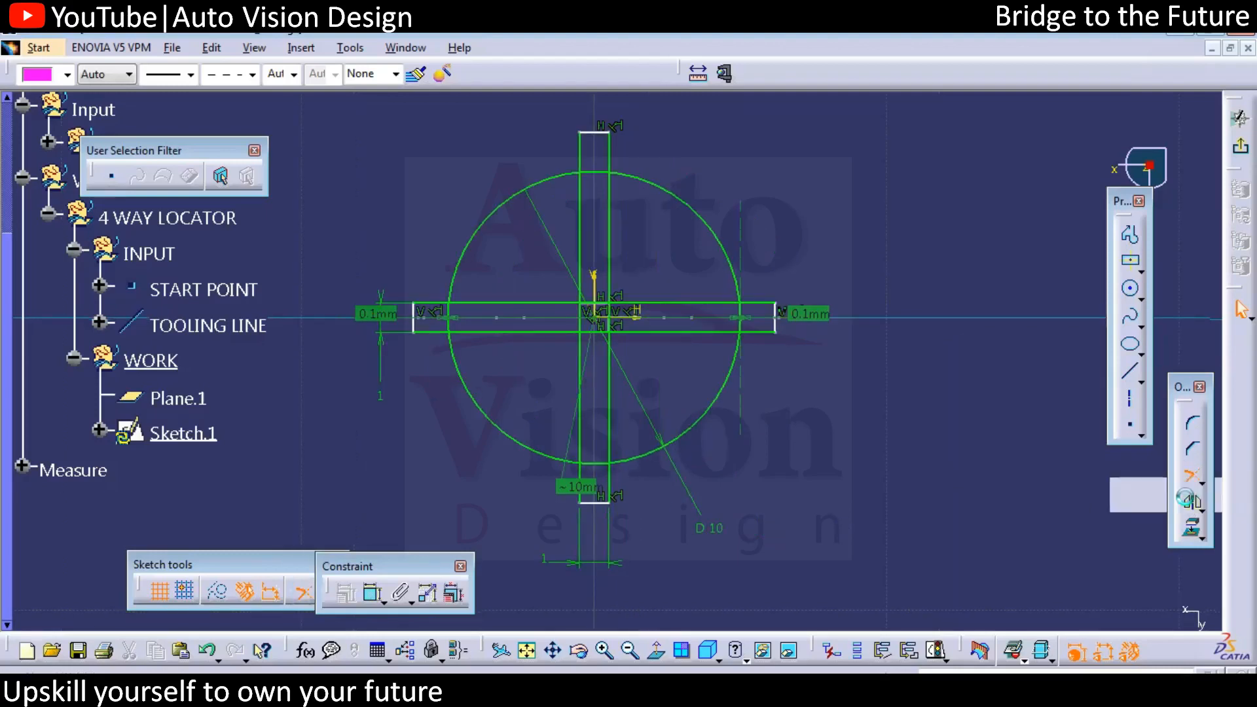
drag(1183, 388, 1047, 417)
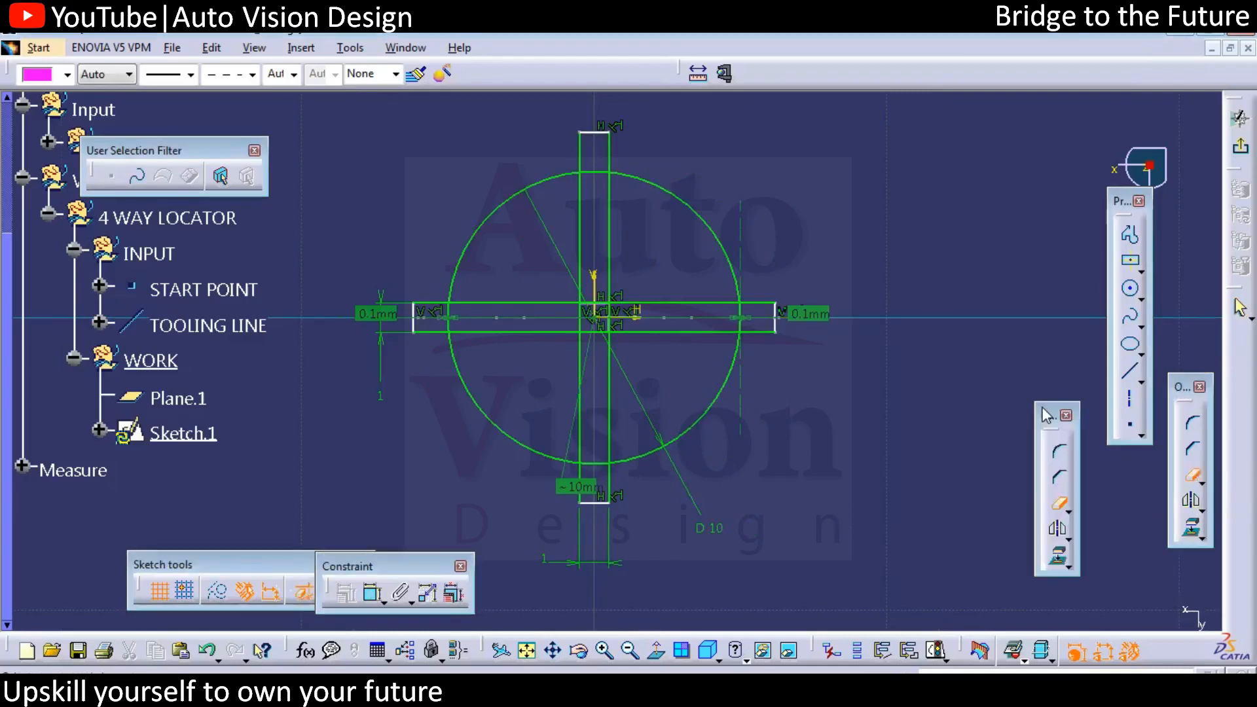
click(1068, 511)
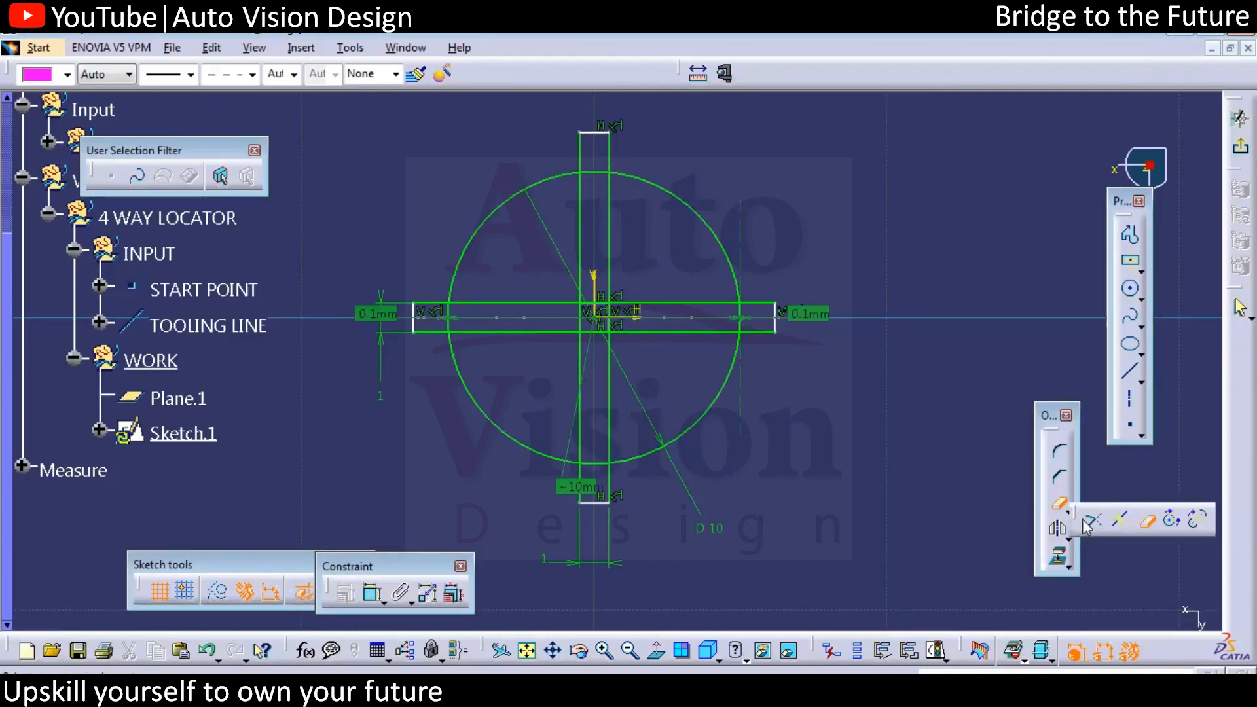
click(1147, 521)
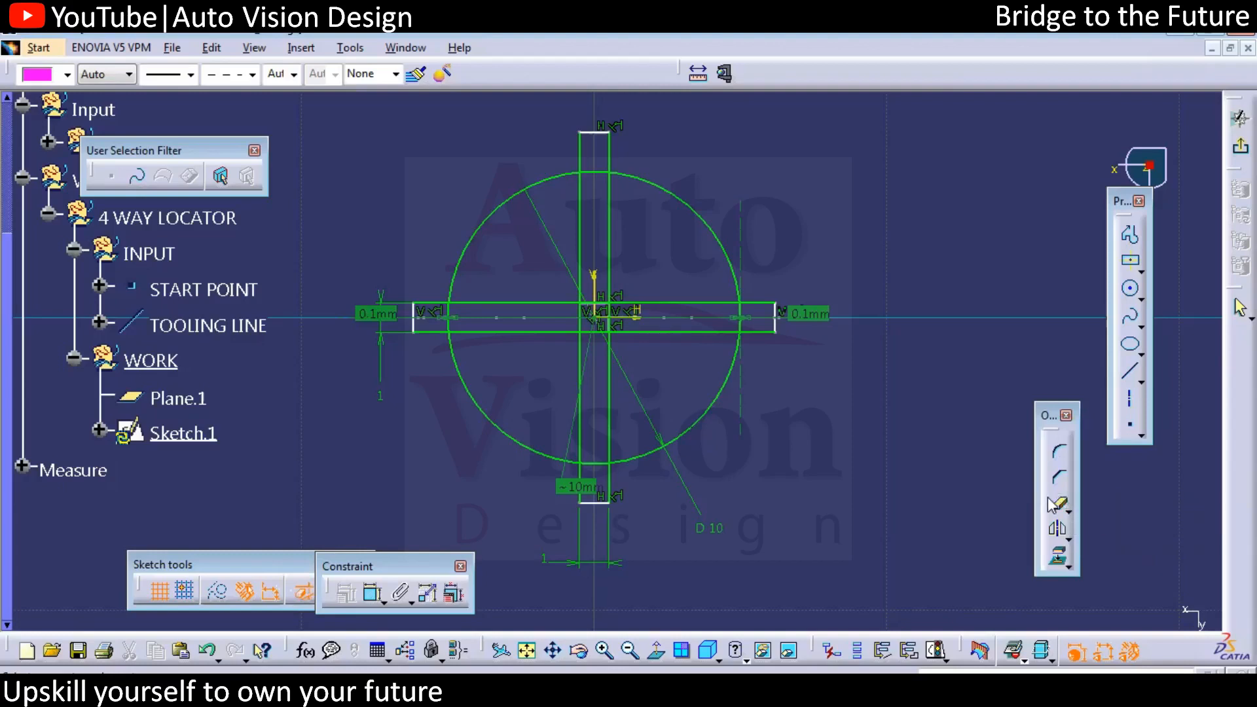
middle_drag(748, 473, 675, 473)
click(679, 454)
click(702, 282)
click(464, 229)
click(403, 435)
- Trim away the vertical rectangle's lower end and the horizontal rectangle's right end outside the circle
middle_drag(653, 449, 740, 257)
click(621, 433)
click(665, 383)
click(586, 379)
middle_drag(818, 291, 541, 633)
click(808, 317)
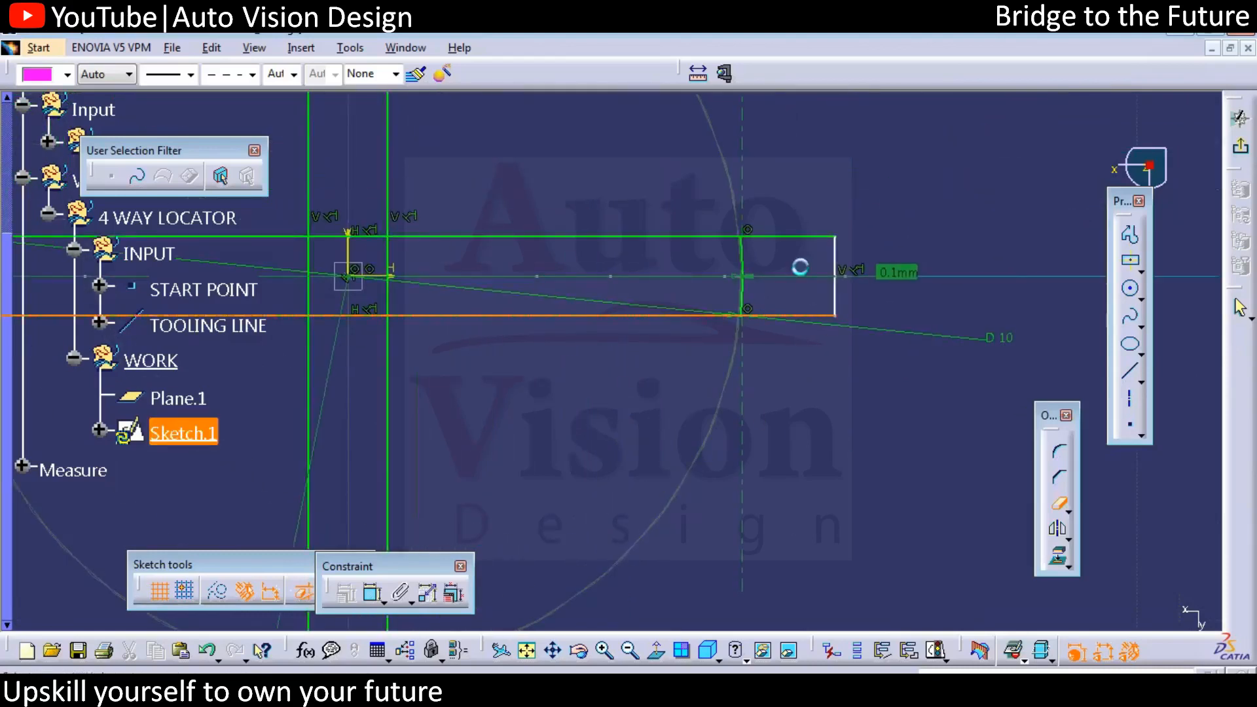
click(794, 244)
click(836, 299)
- Trim away the horizontal rectangle's left end and the vertical rectangle's upper end outside the circle
middle_drag(653, 384, 786, 549)
middle_drag(472, 334, 655, 242)
click(493, 343)
click(543, 368)
middle_drag(630, 368, 393, 615)
click(679, 236)
click(660, 158)
click(560, 250)
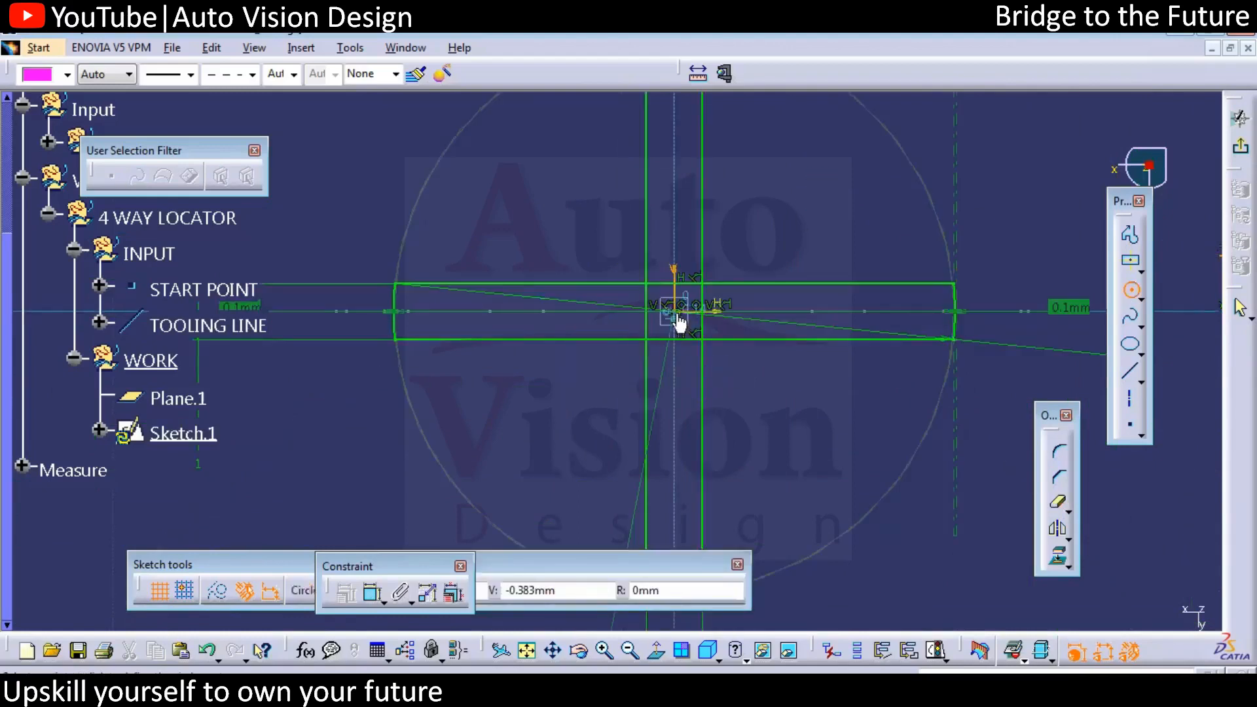
- Sketch a circle about 13 mm in diameter centred on the origin, surrounding the cross profile
click(674, 313)
middle_drag(833, 296, 728, 445)
click(859, 298)
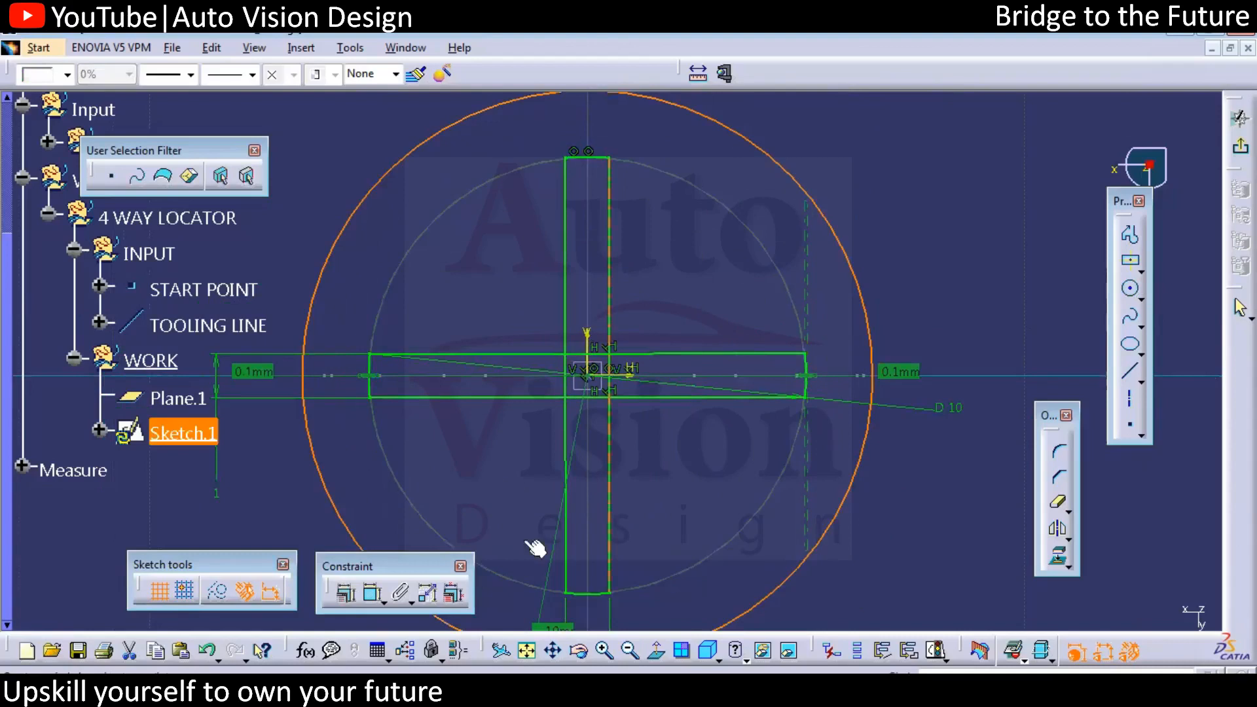
- Set the outer circle's diameter to 10.4 mm and convert the circle to a construction element
click(374, 594)
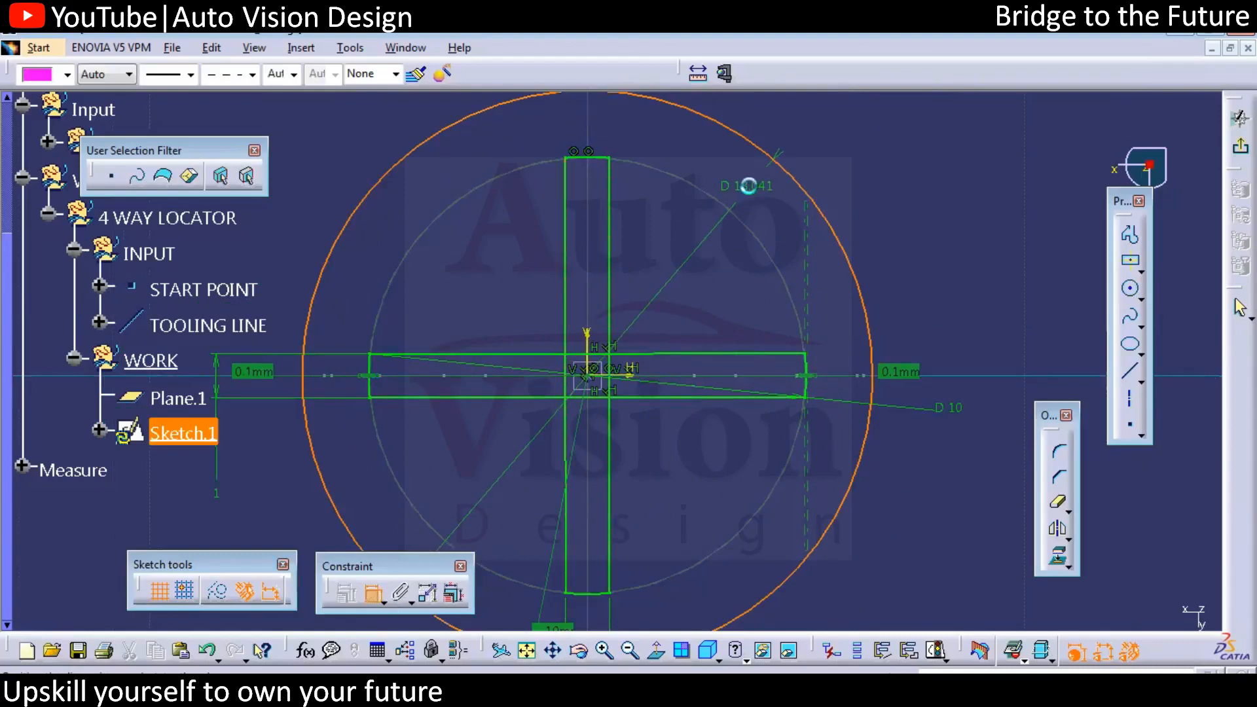
double_click(757, 186)
text(10.4)
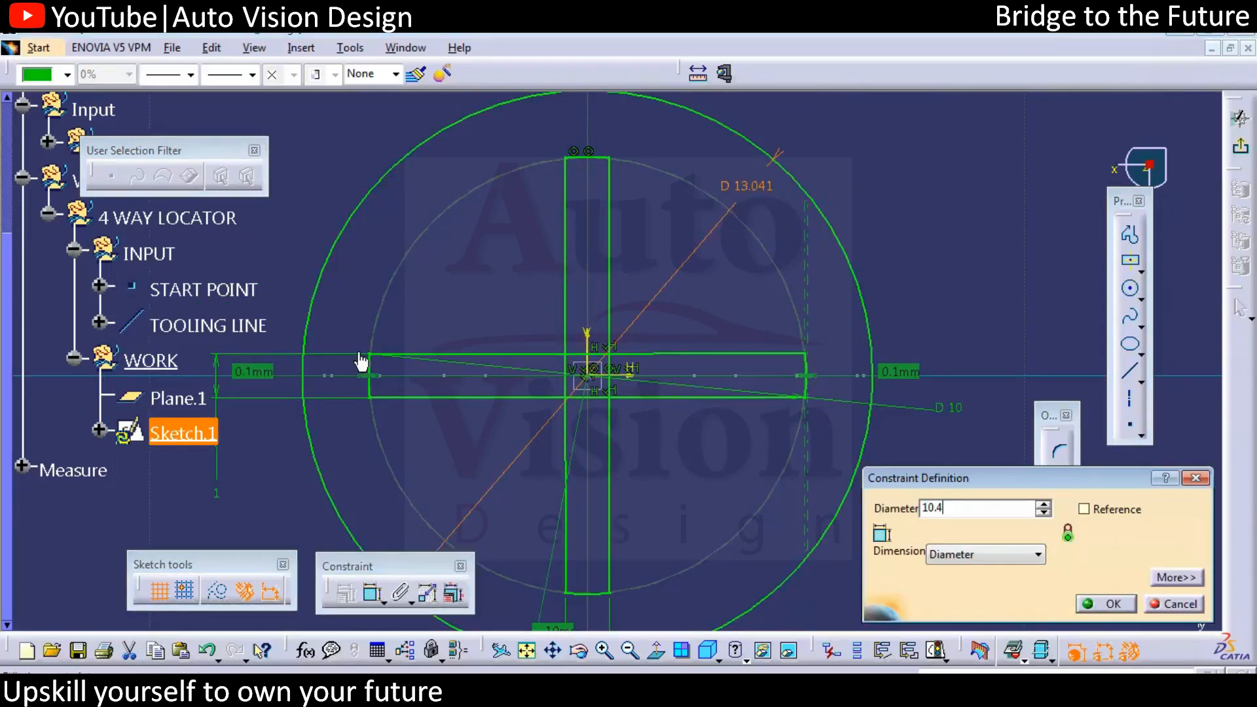
click(1100, 603)
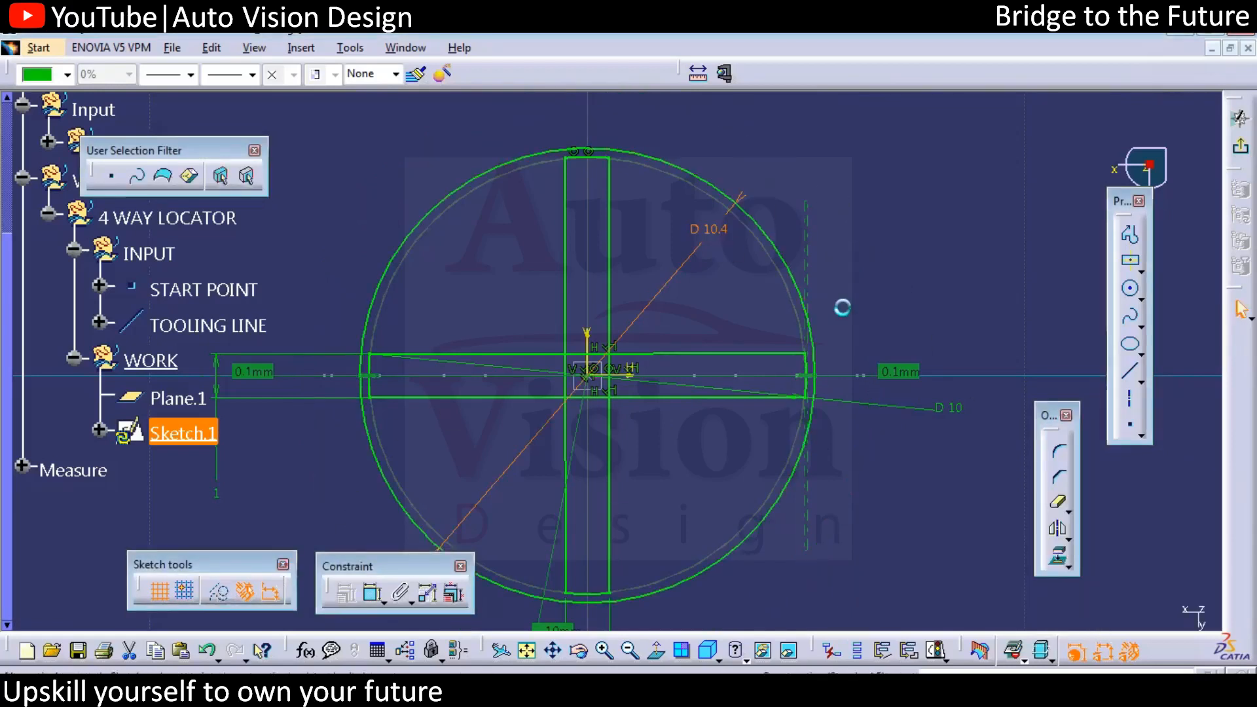
click(654, 163)
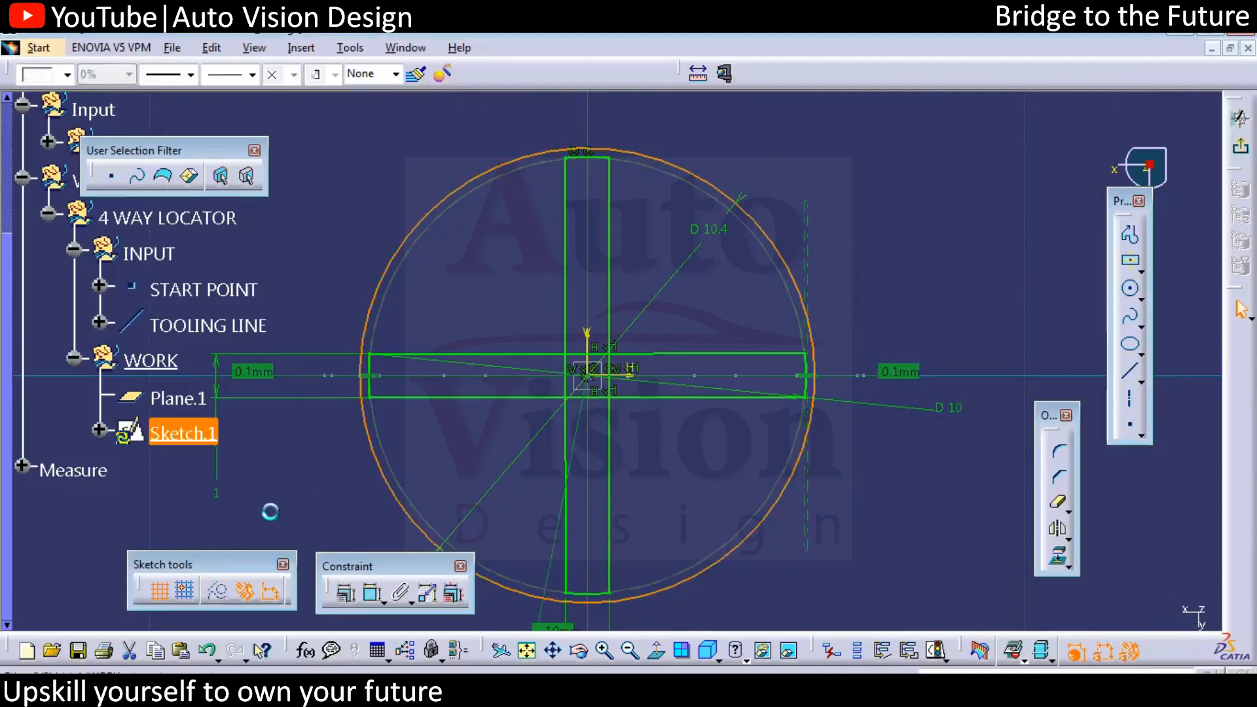
click(217, 594)
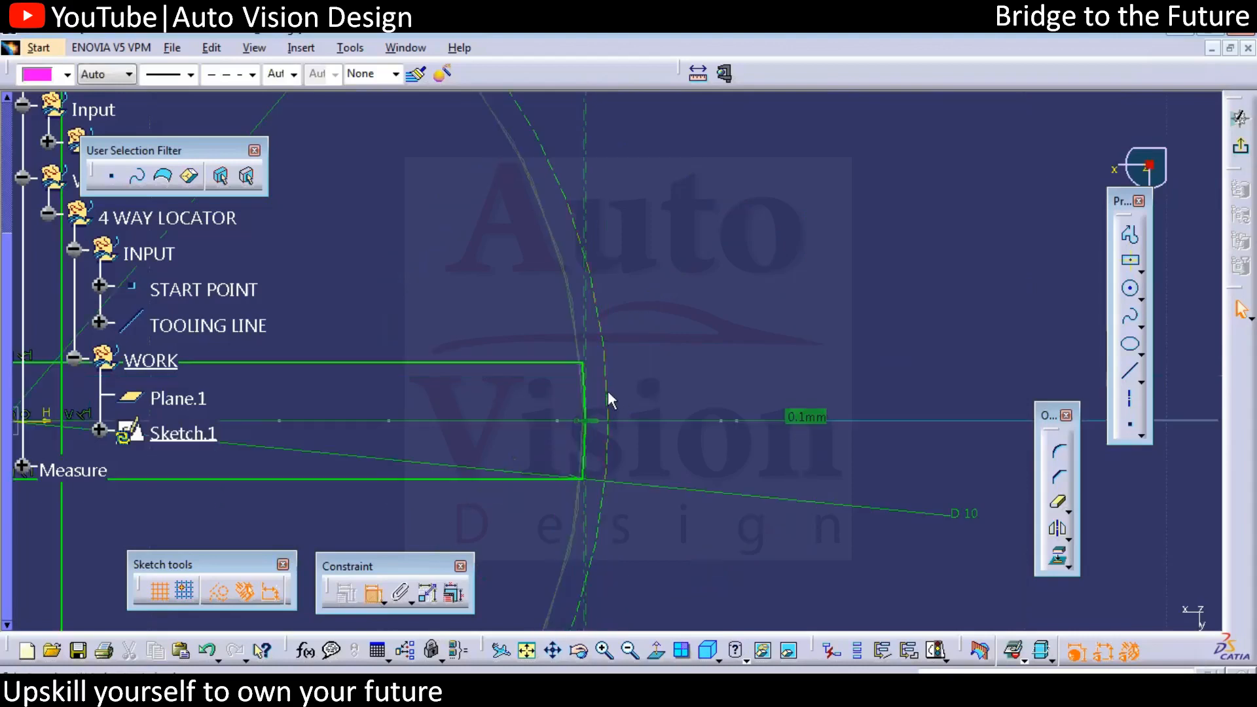
- Dimension the gap between the outer construction circle and the end arc of the horizontal rib's right side
click(608, 391)
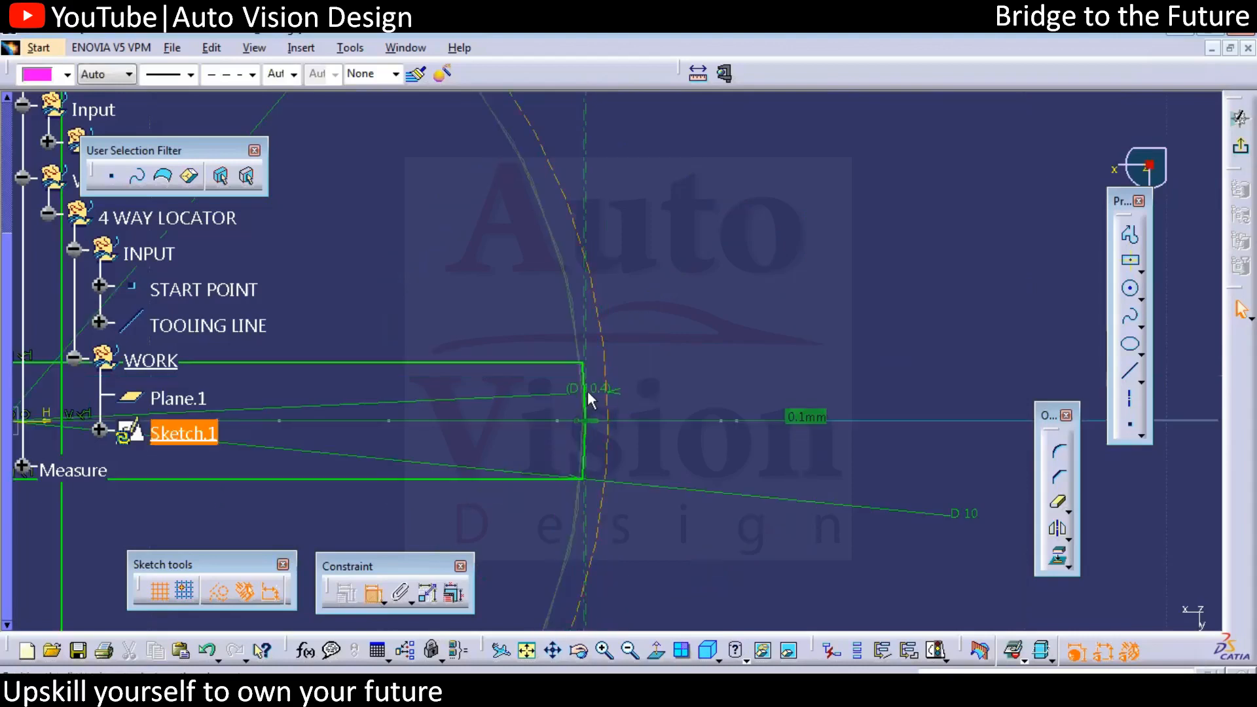
mouse_move(709, 336)
middle_down()
mouse_move(724, 303)
mouse_move(746, 305)
mouse_move(770, 273)
middle_up()
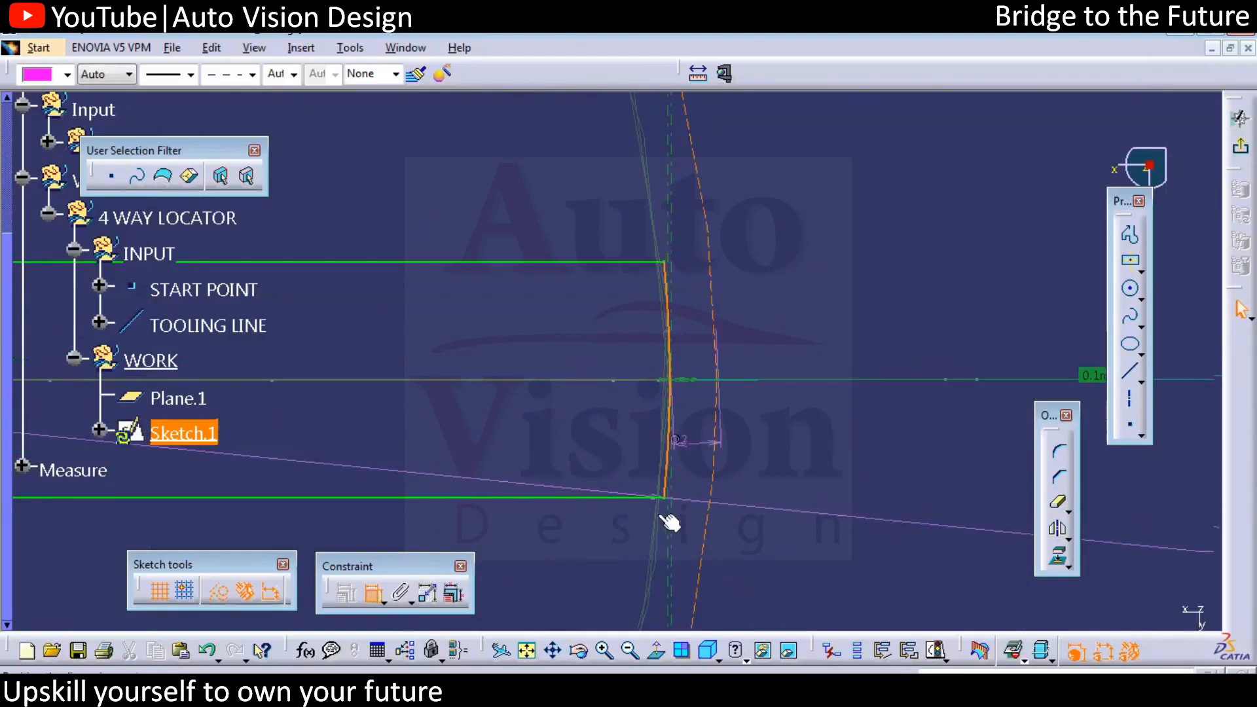
click(904, 273)
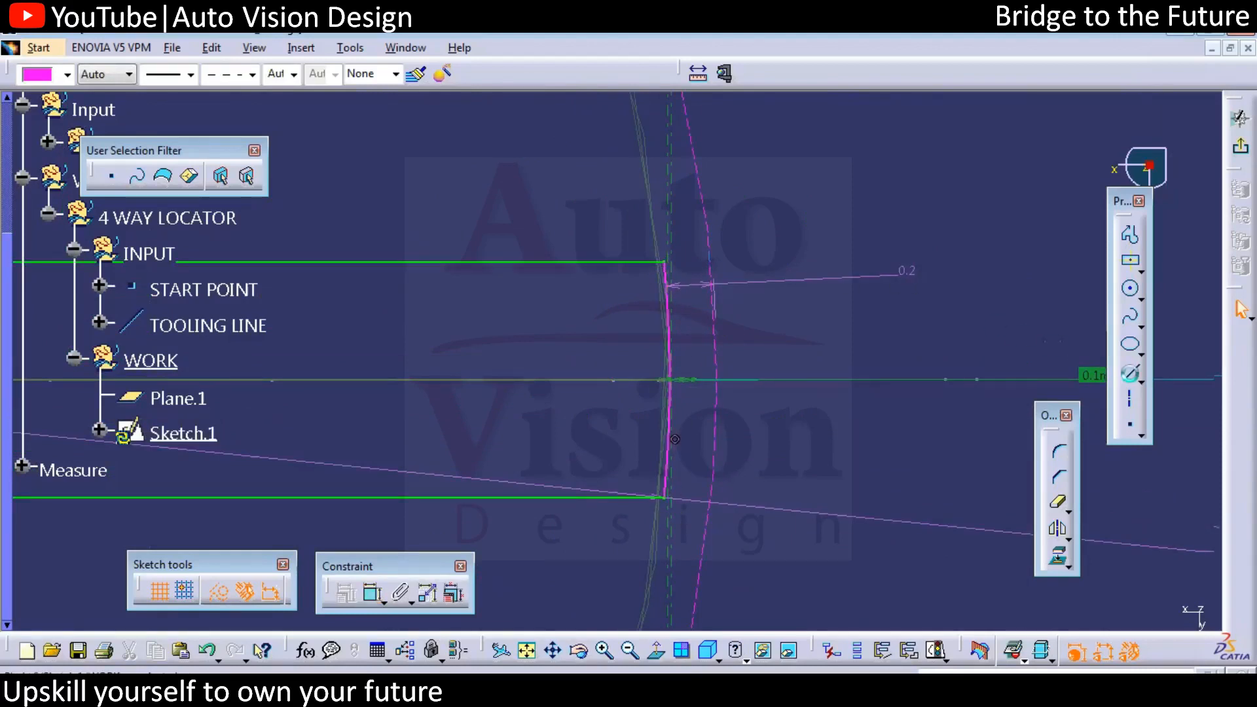
- Sketch a vertical construction line between the horizontal rib's right end arc and the outer construction circle
click(680, 258)
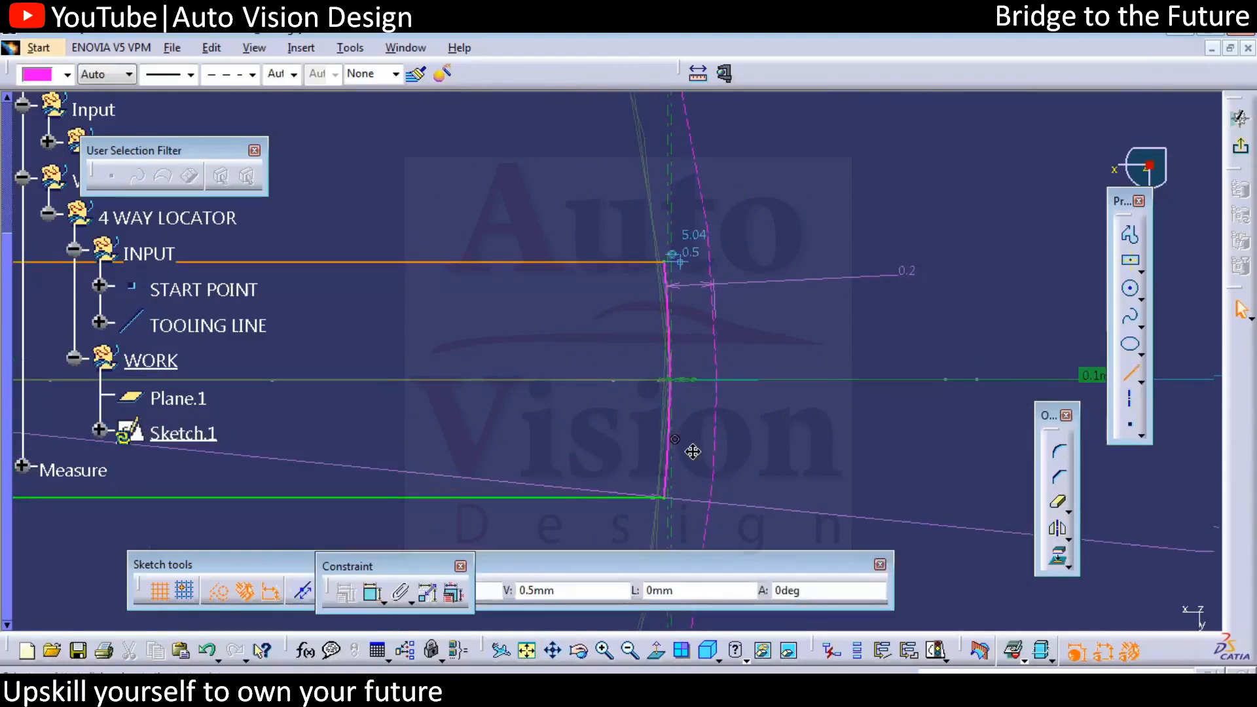
middle_drag(693, 450, 674, 336)
click(667, 429)
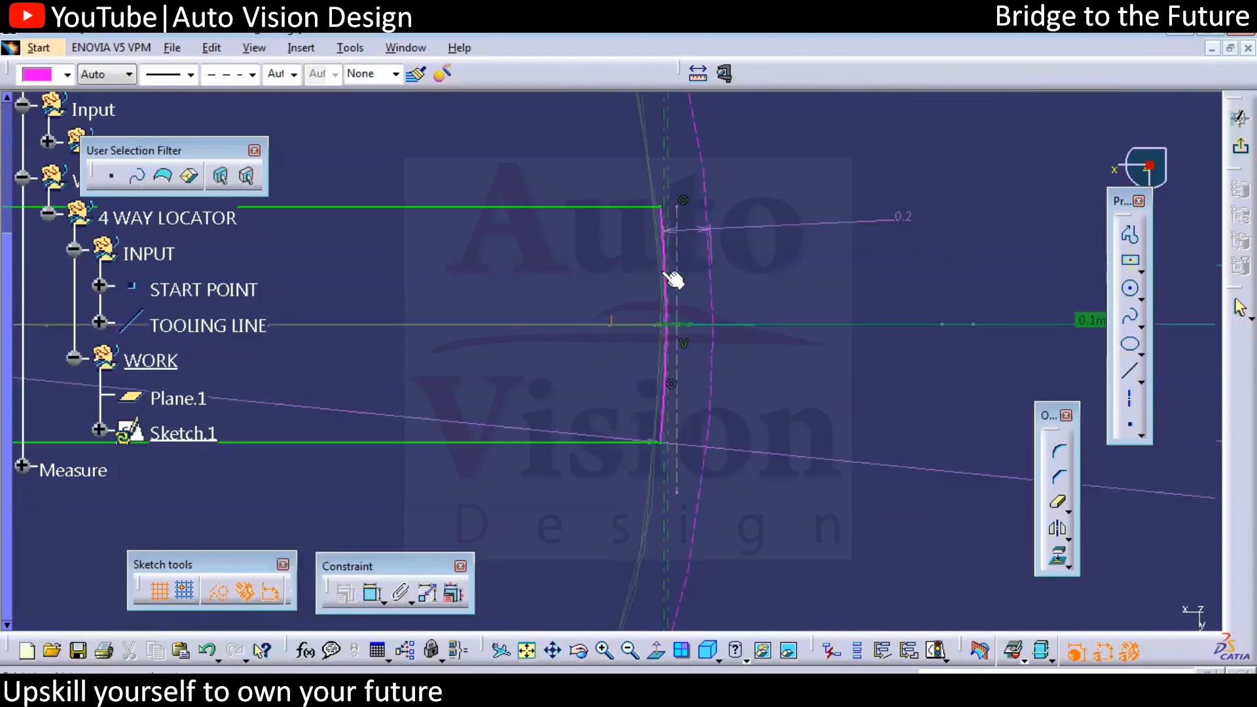
- Constrain the vertical construction line tangent to the end arc of the horizontal rib's right side
click(678, 283)
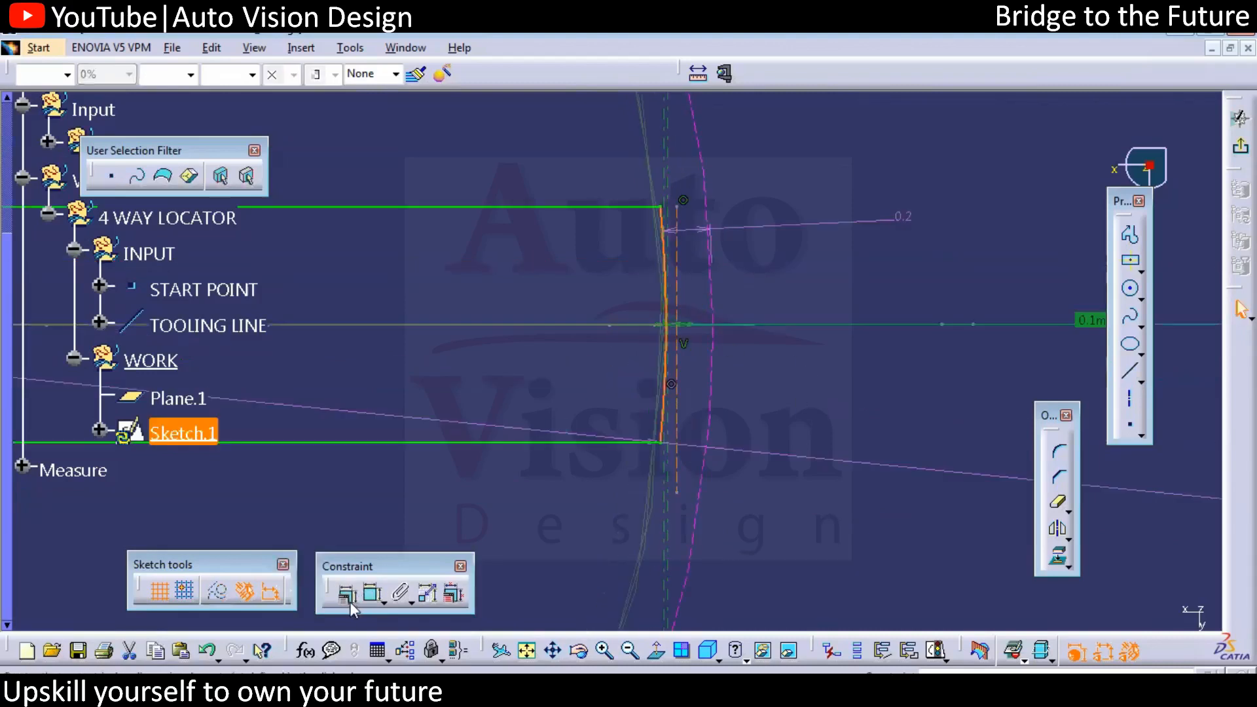
click(1138, 469)
click(1106, 597)
mouse_move(798, 436)
middle_down()
mouse_move(833, 354)
mouse_move(831, 312)
mouse_move(674, 283)
middle_up()
click(614, 254)
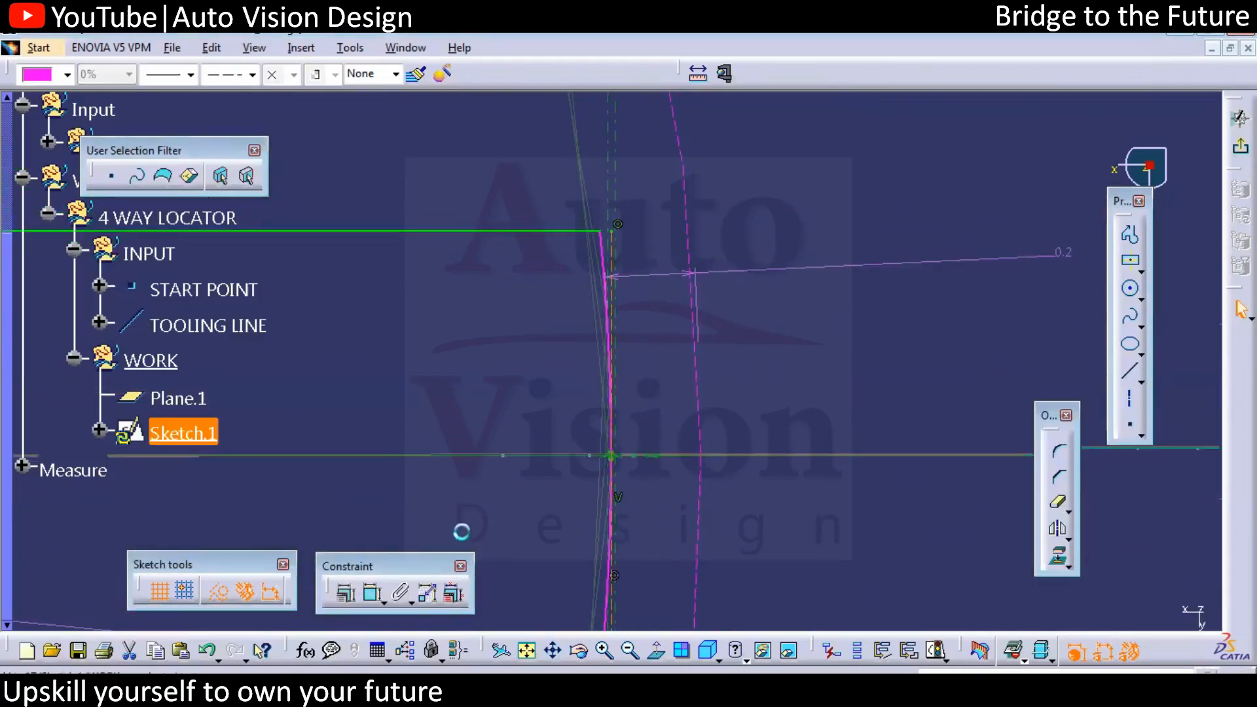
click(783, 359)
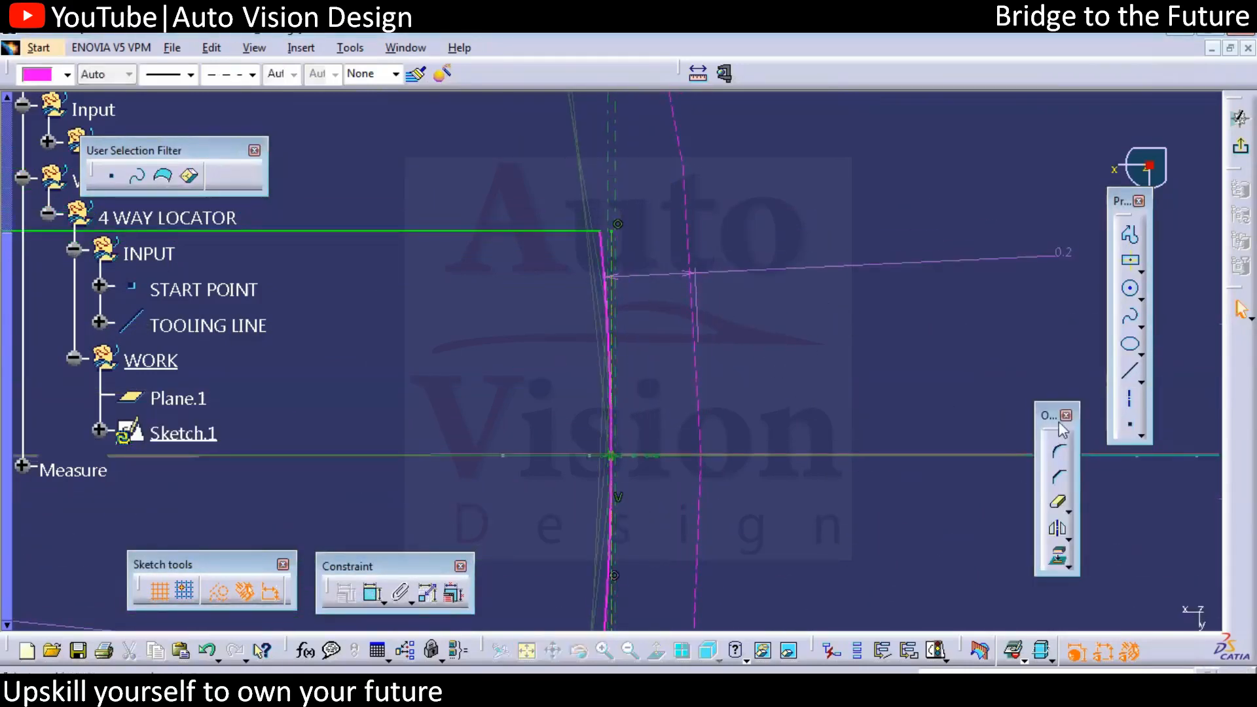
click(374, 593)
click(699, 289)
click(611, 246)
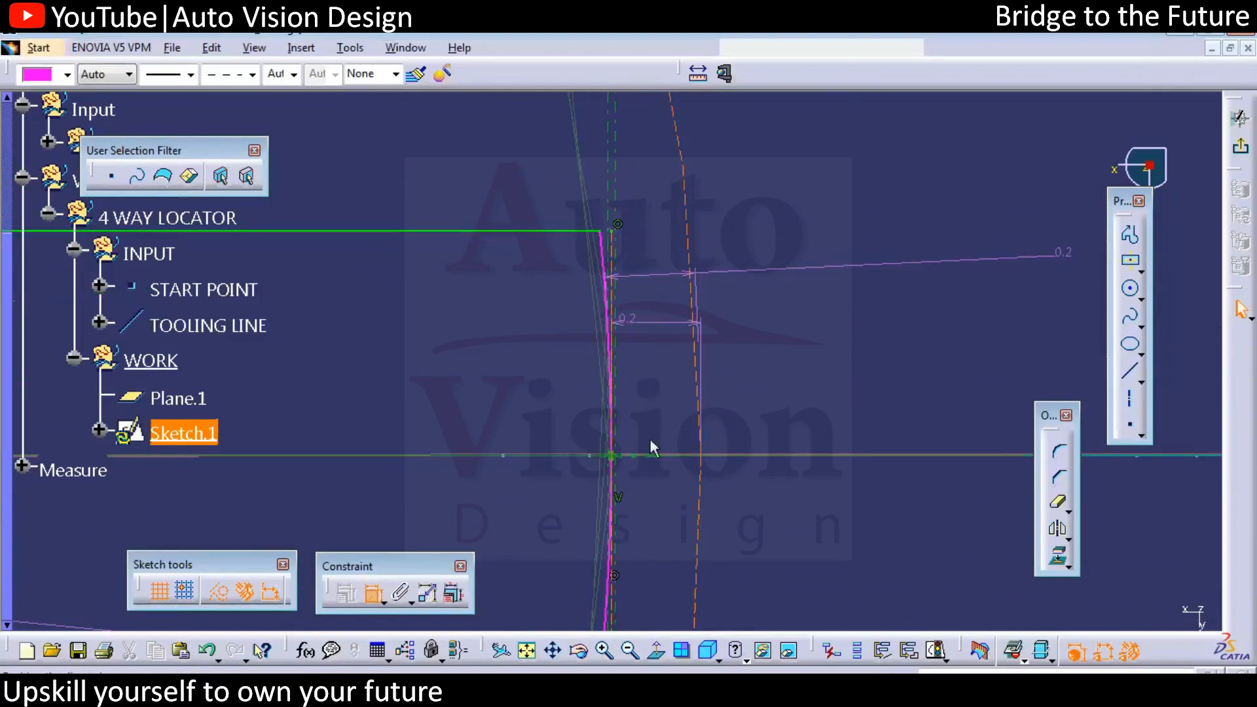
click(776, 307)
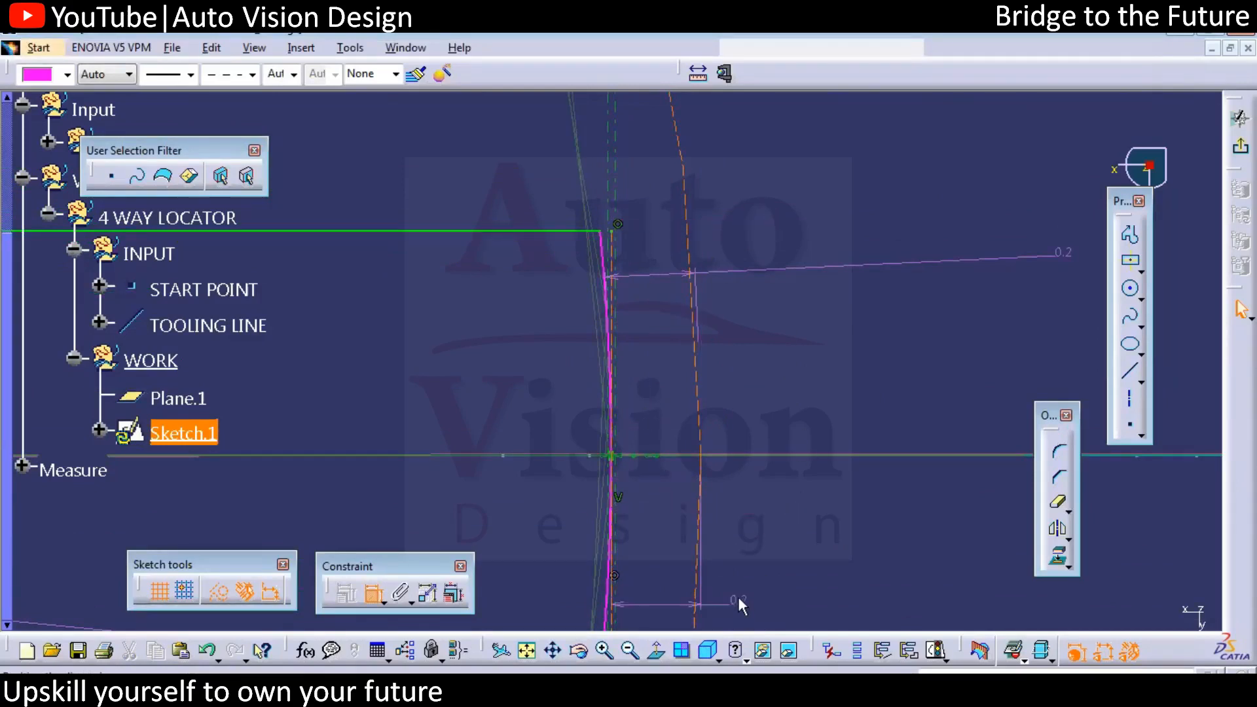
key(Escape)
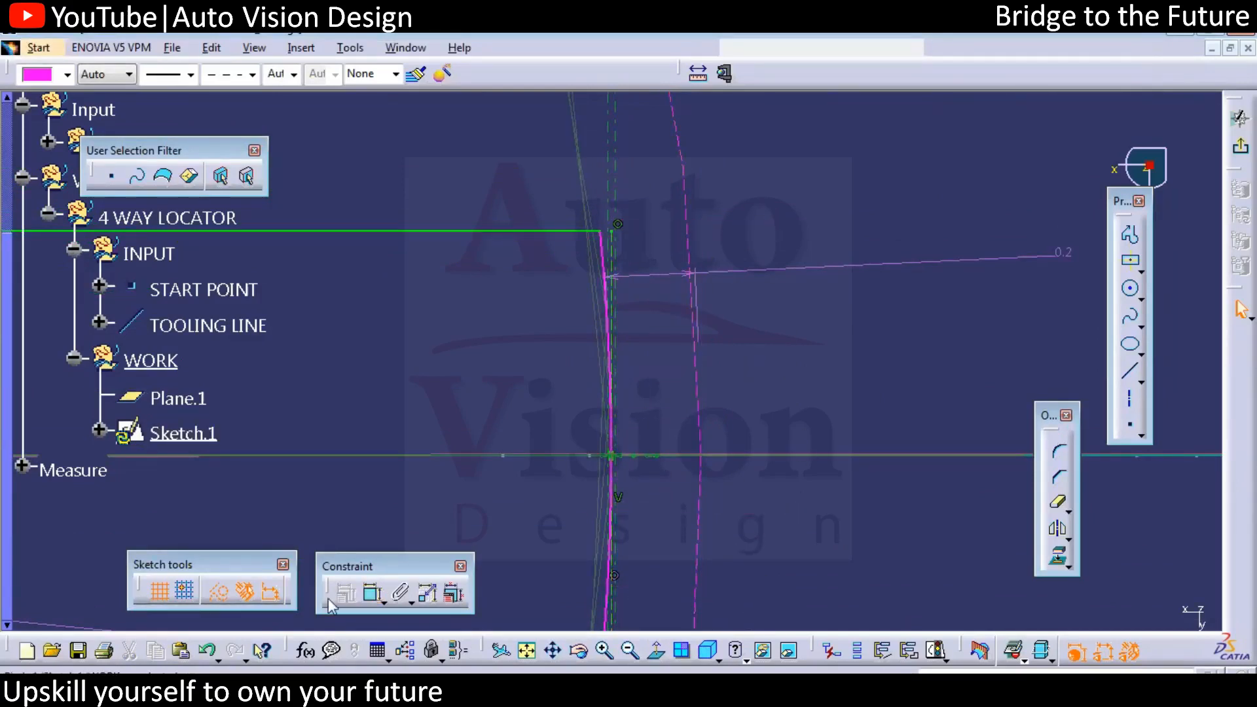
click(689, 172)
click(617, 227)
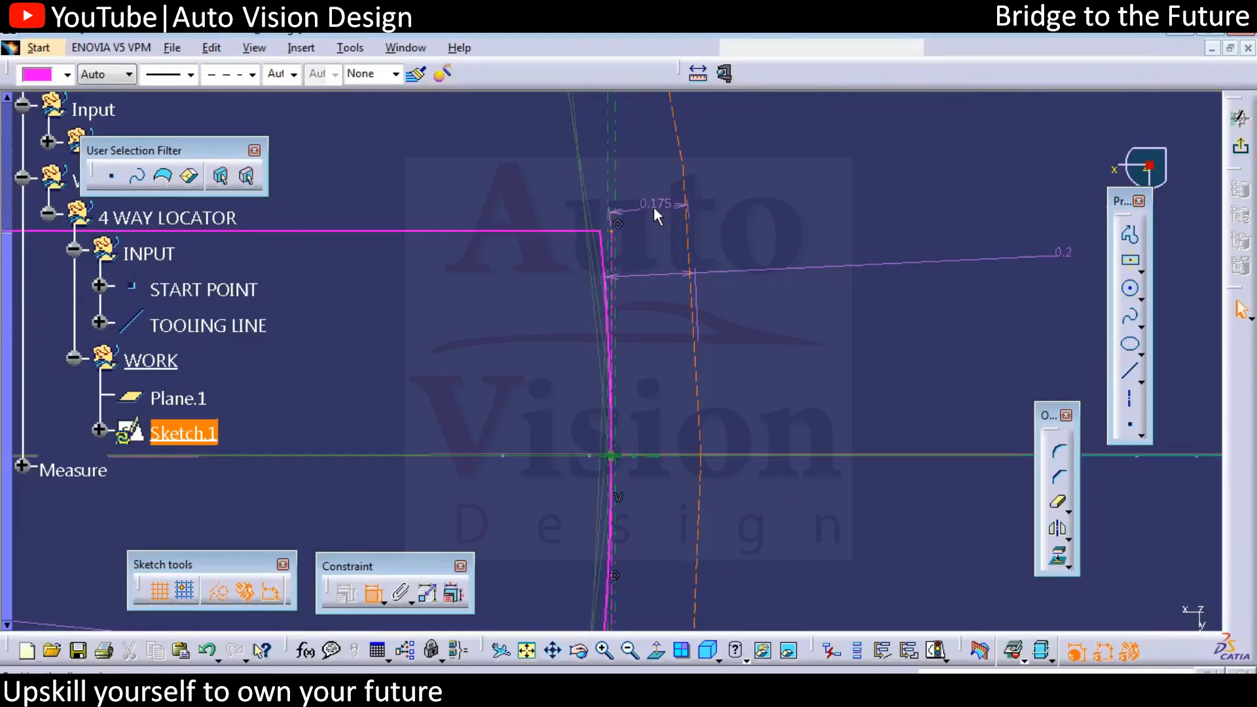
click(653, 207)
- Delete the vertical construction line beside the horizontal rib's right end arc
click(613, 254)
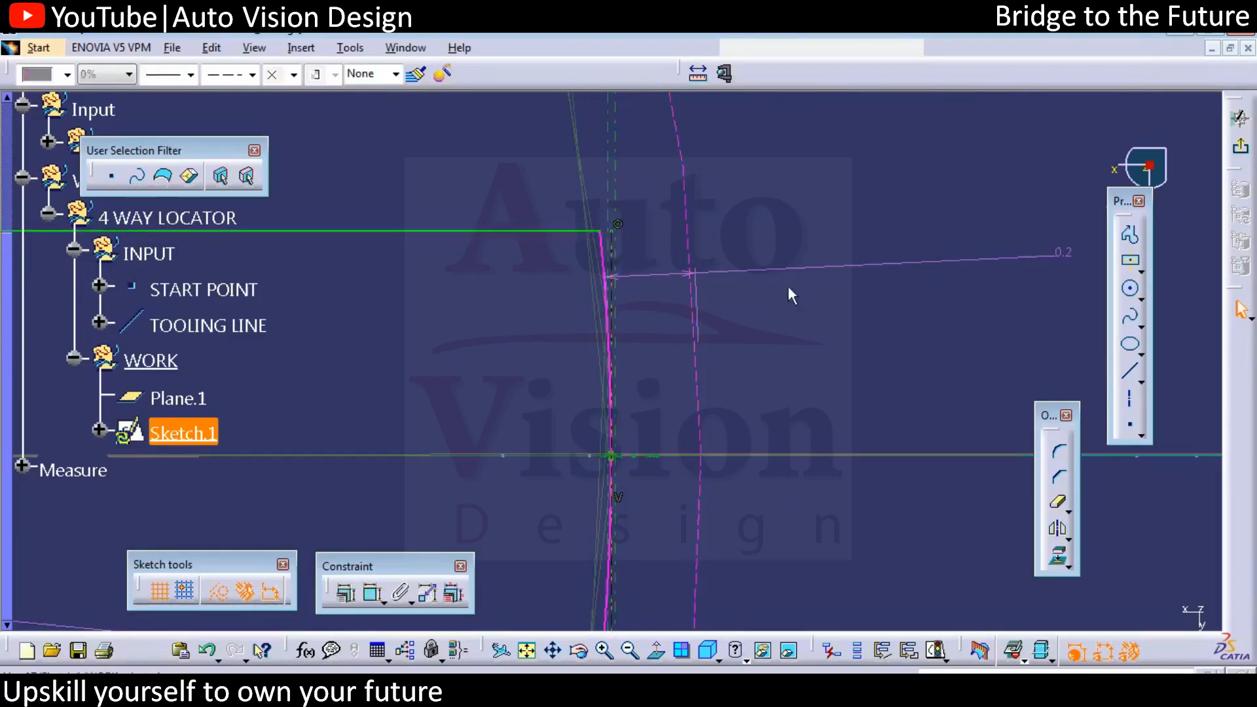
key(Delete)
mouse_move(638, 277)
middle_down()
mouse_move(598, 449)
mouse_move(602, 406)
middle_up()
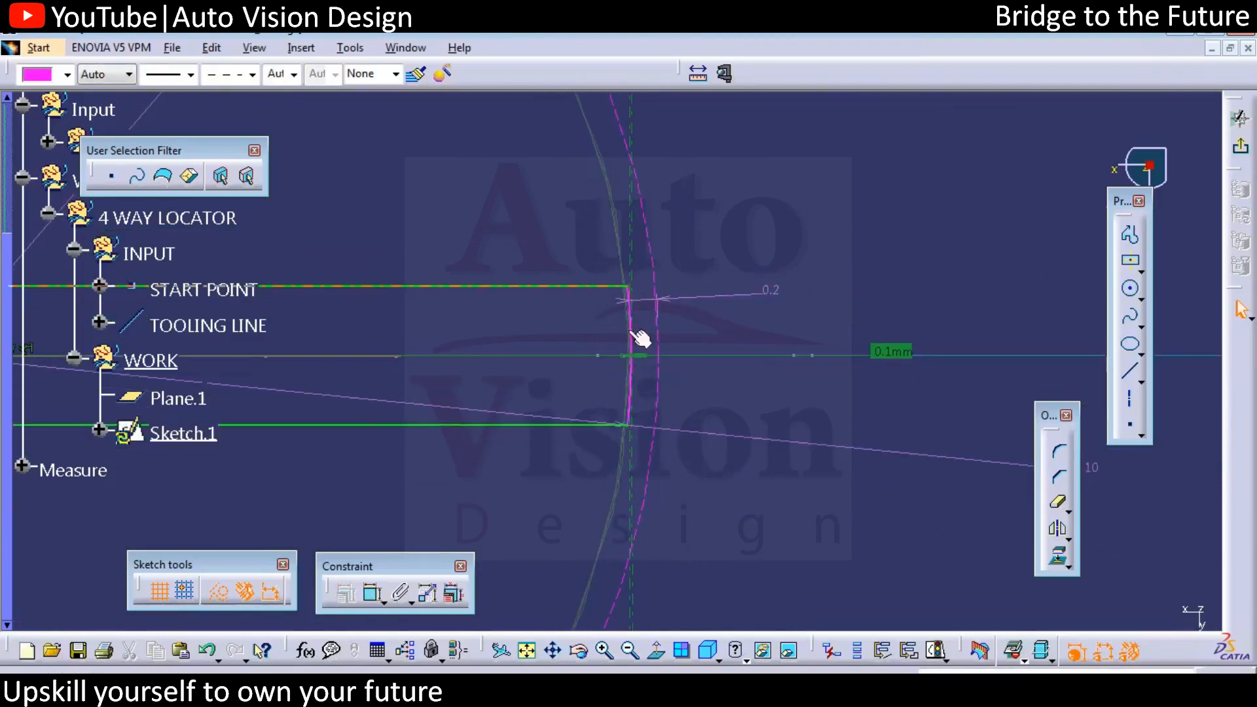
- Turn the 0.2 mm gap dimension between the rib's end arc and the outer construction circle into a reference dimension
right_click(773, 288)
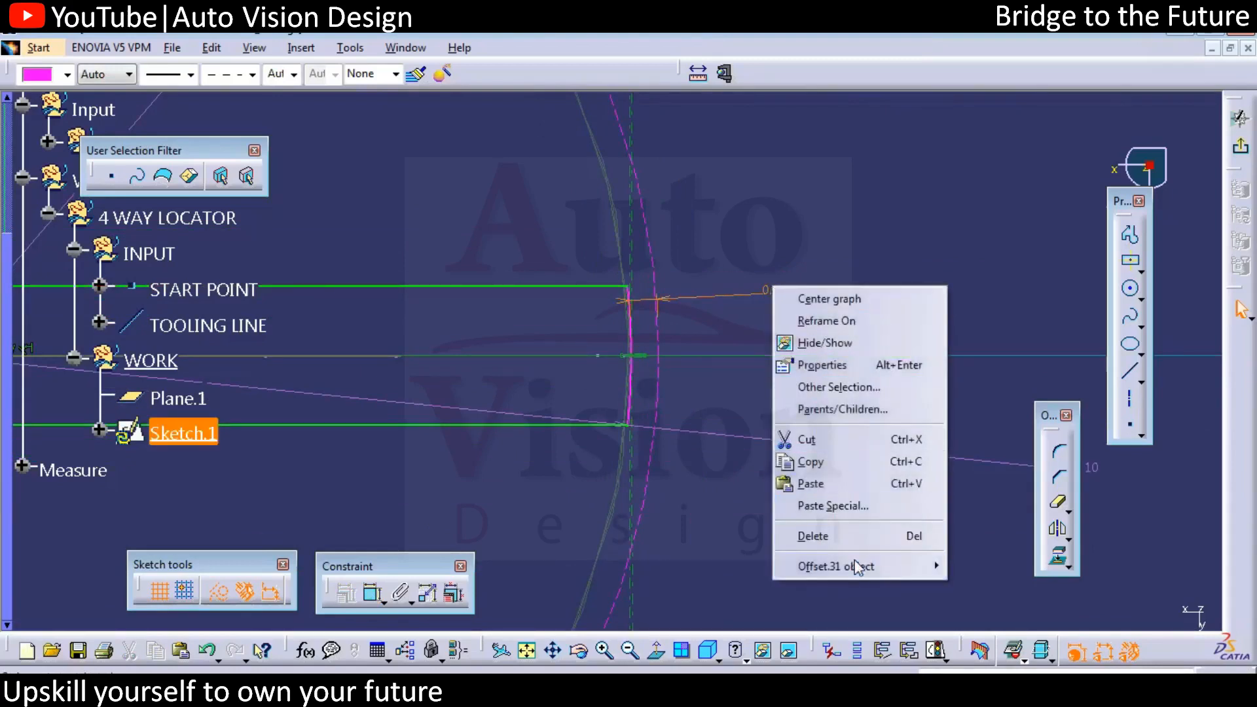
mouse_move(858, 567)
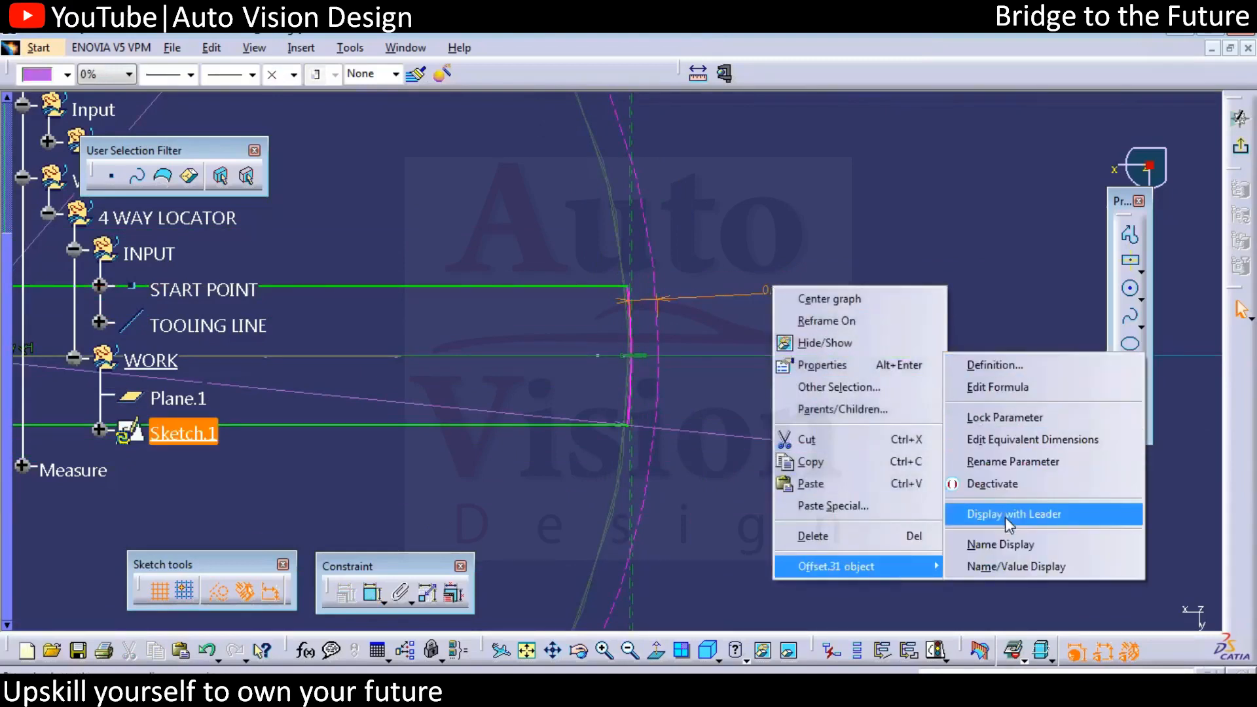
click(1010, 565)
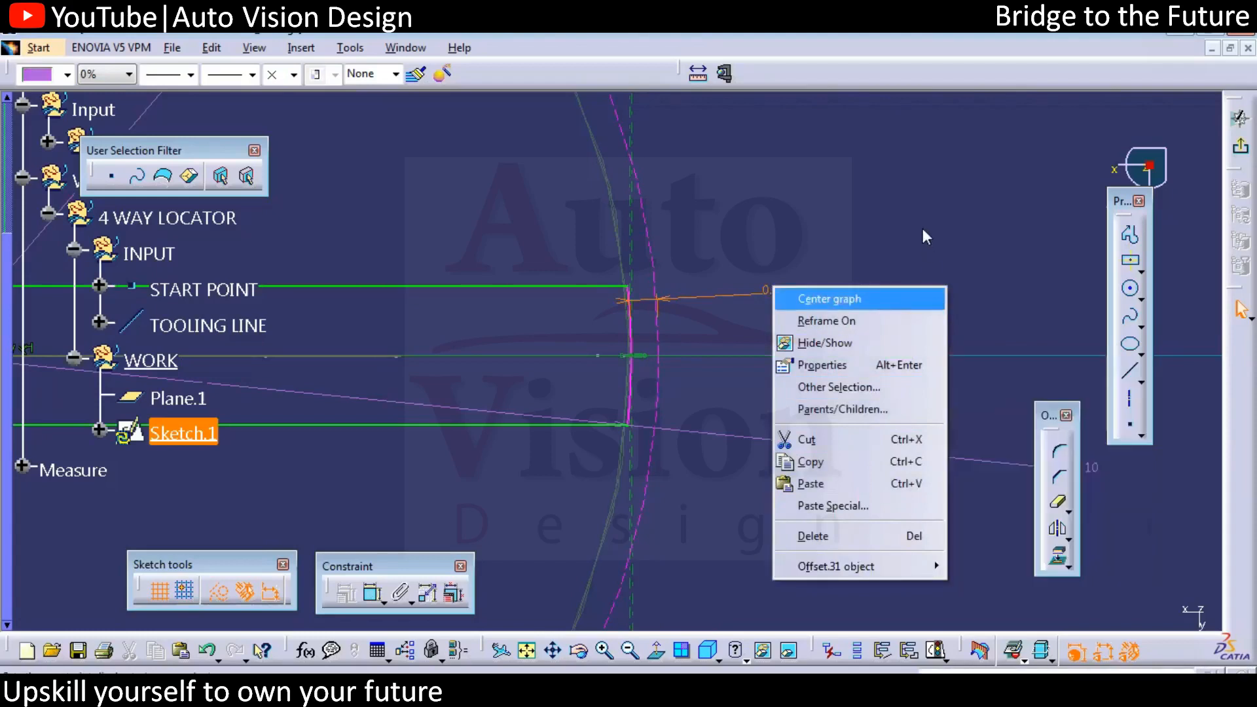
click(777, 303)
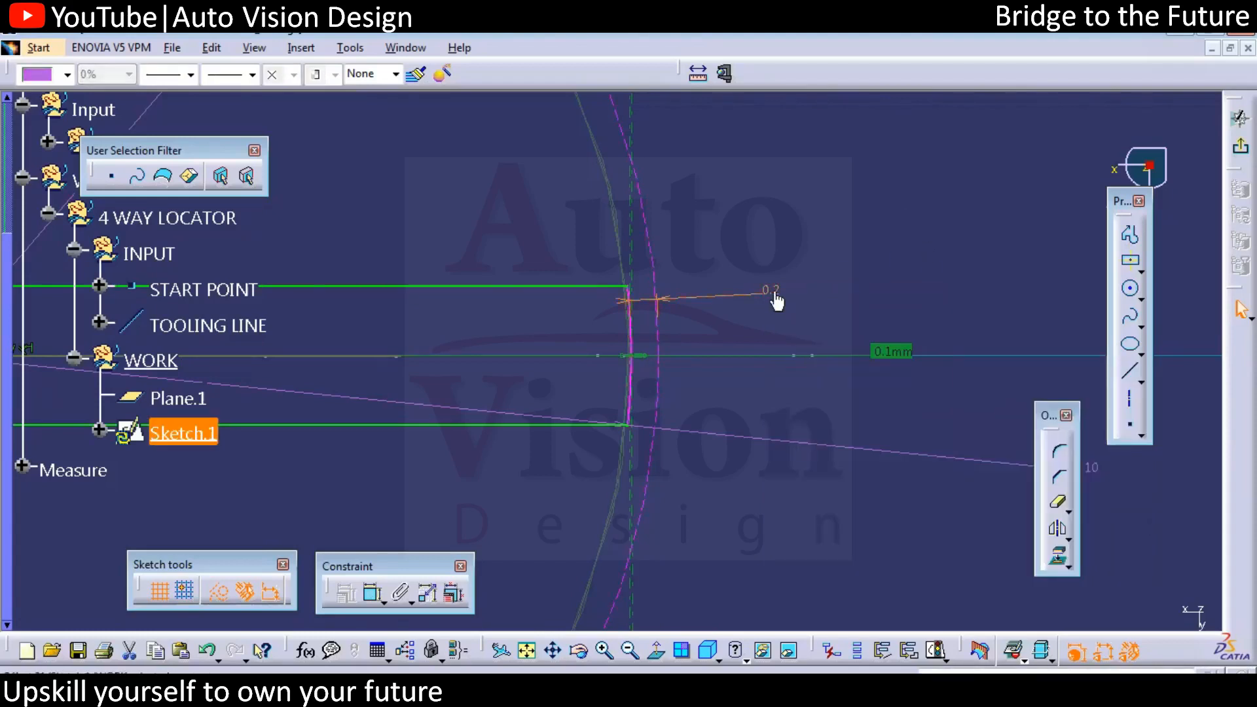
double_click(772, 290)
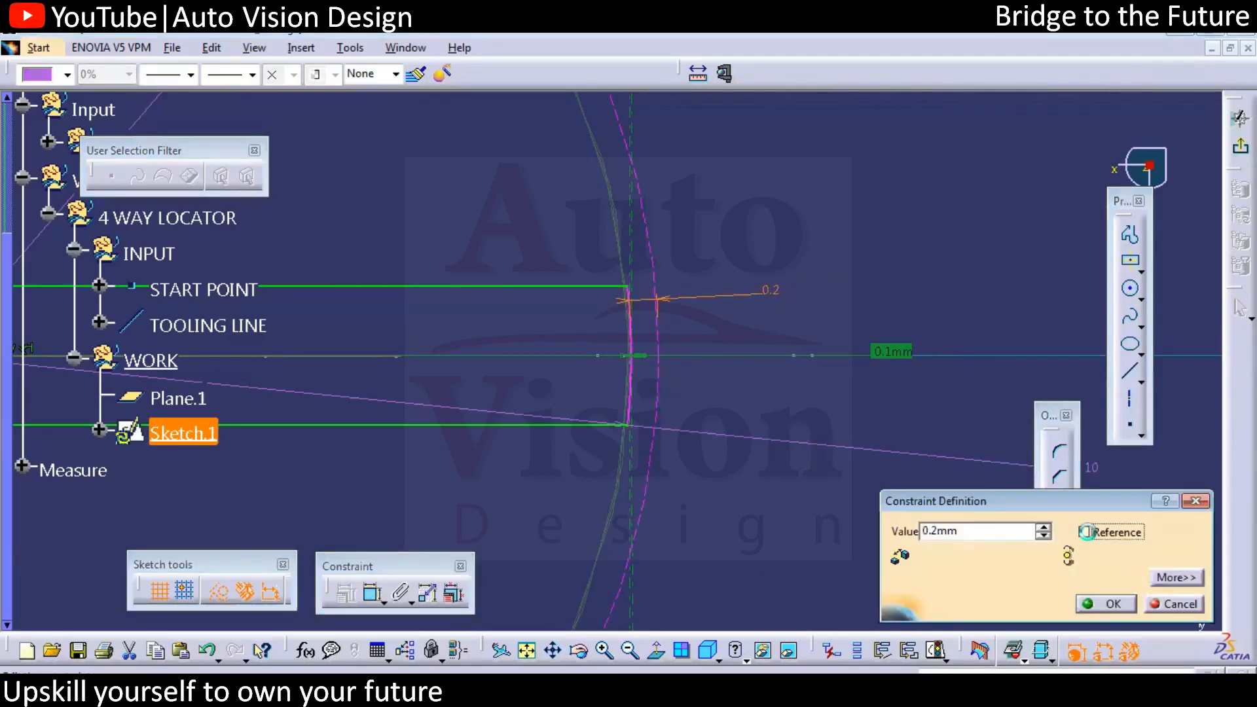
click(1086, 532)
mouse_move(790, 340)
middle_down()
mouse_move(755, 404)
mouse_move(777, 303)
middle_up()
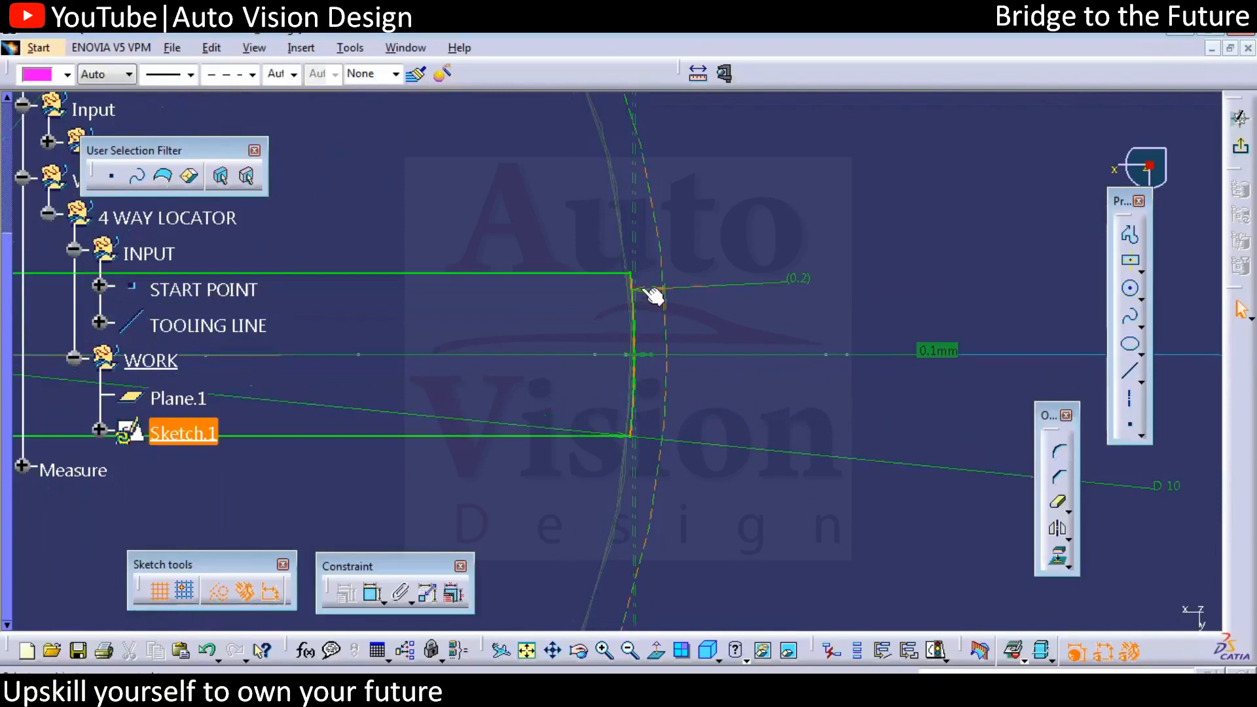
middle_drag(736, 402, 721, 283)
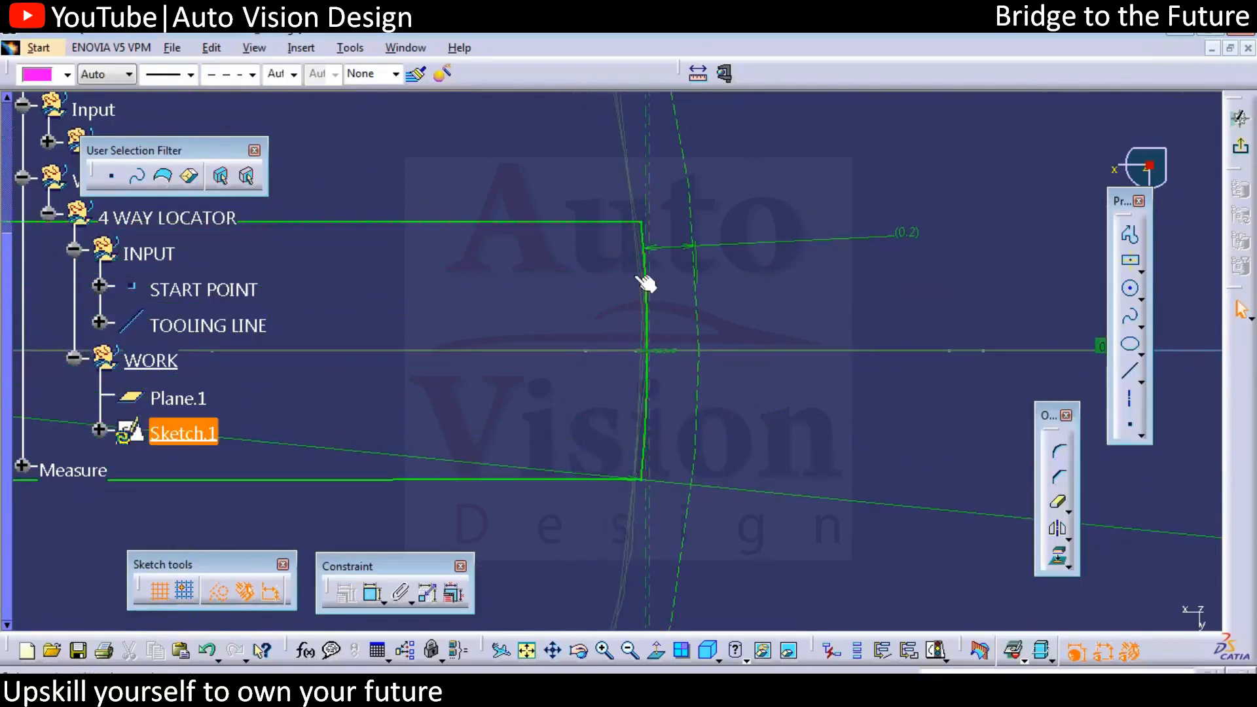
click(647, 272)
mouse_move(619, 351)
middle_down()
mouse_move(544, 556)
mouse_move(495, 617)
mouse_move(513, 513)
mouse_move(578, 454)
mouse_move(539, 497)
mouse_move(794, 471)
mouse_move(800, 492)
mouse_move(785, 512)
middle_up()
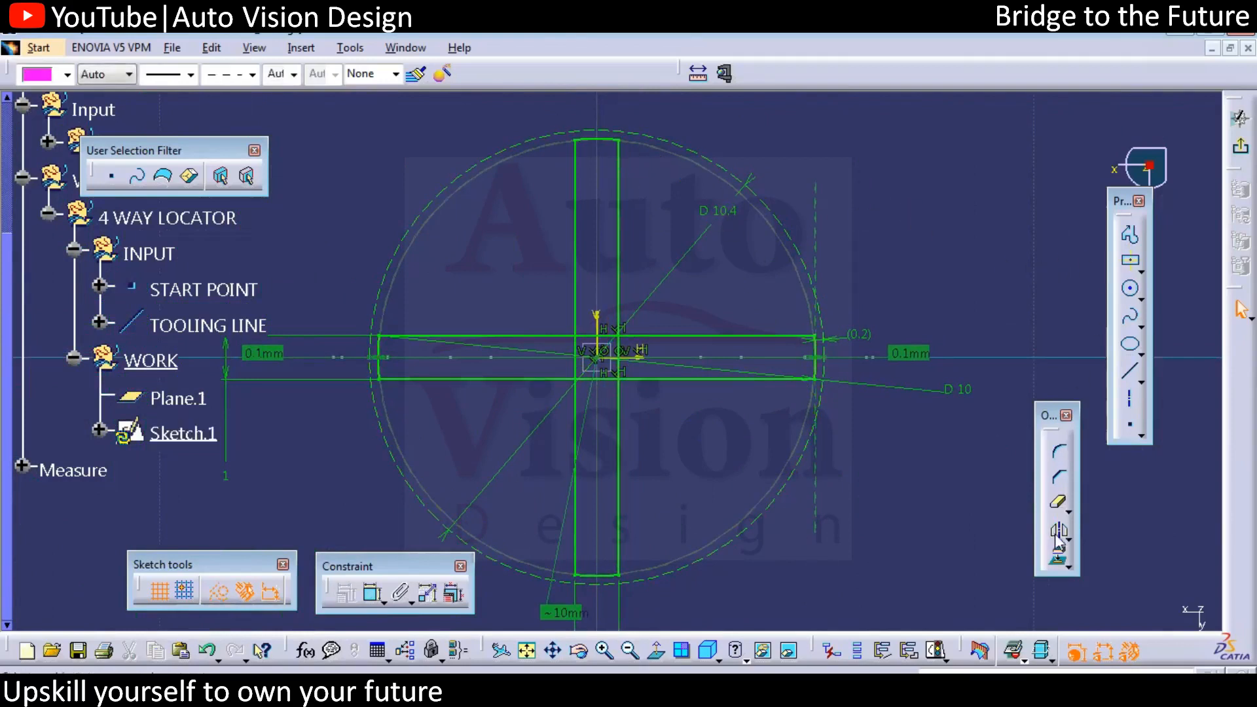
- Restore the maximized window to a smaller size and exit the cross profile sketch
click(1206, 33)
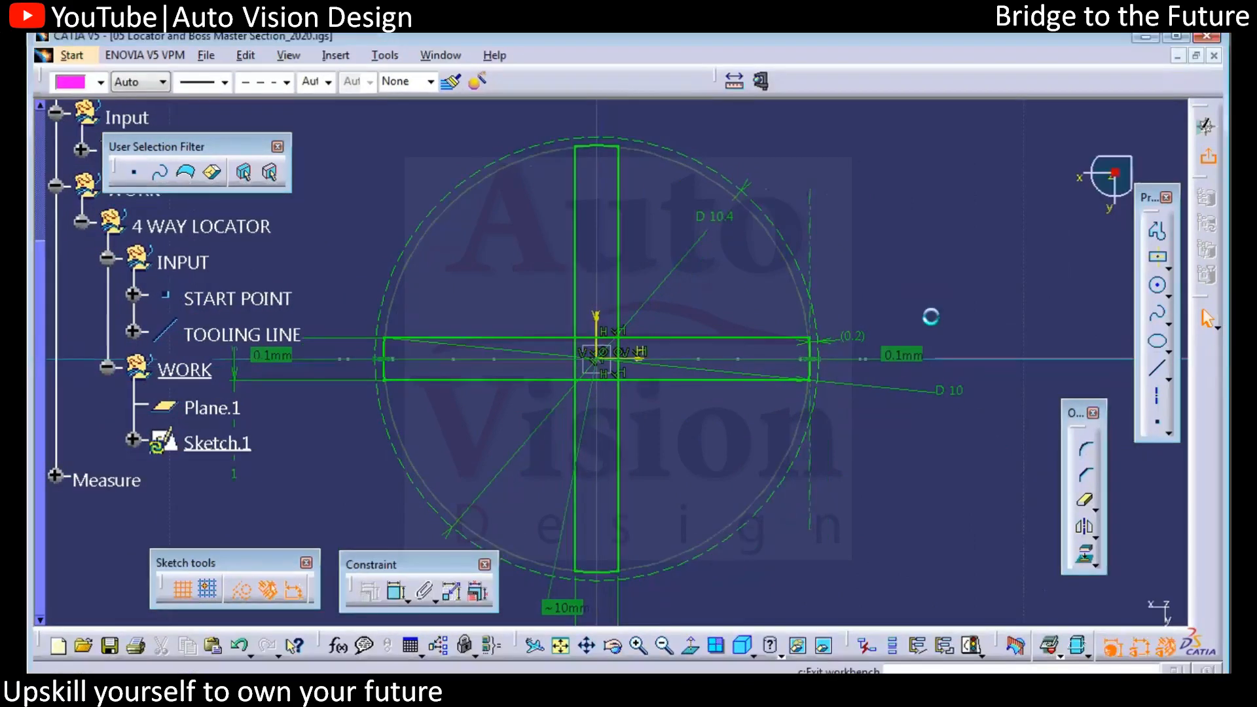
click(1241, 309)
mouse_move(606, 458)
middle_down()
mouse_move(800, 458)
mouse_move(607, 393)
mouse_move(662, 463)
mouse_move(567, 421)
mouse_move(654, 533)
mouse_move(643, 505)
mouse_move(669, 411)
mouse_move(648, 407)
mouse_move(628, 366)
middle_up()
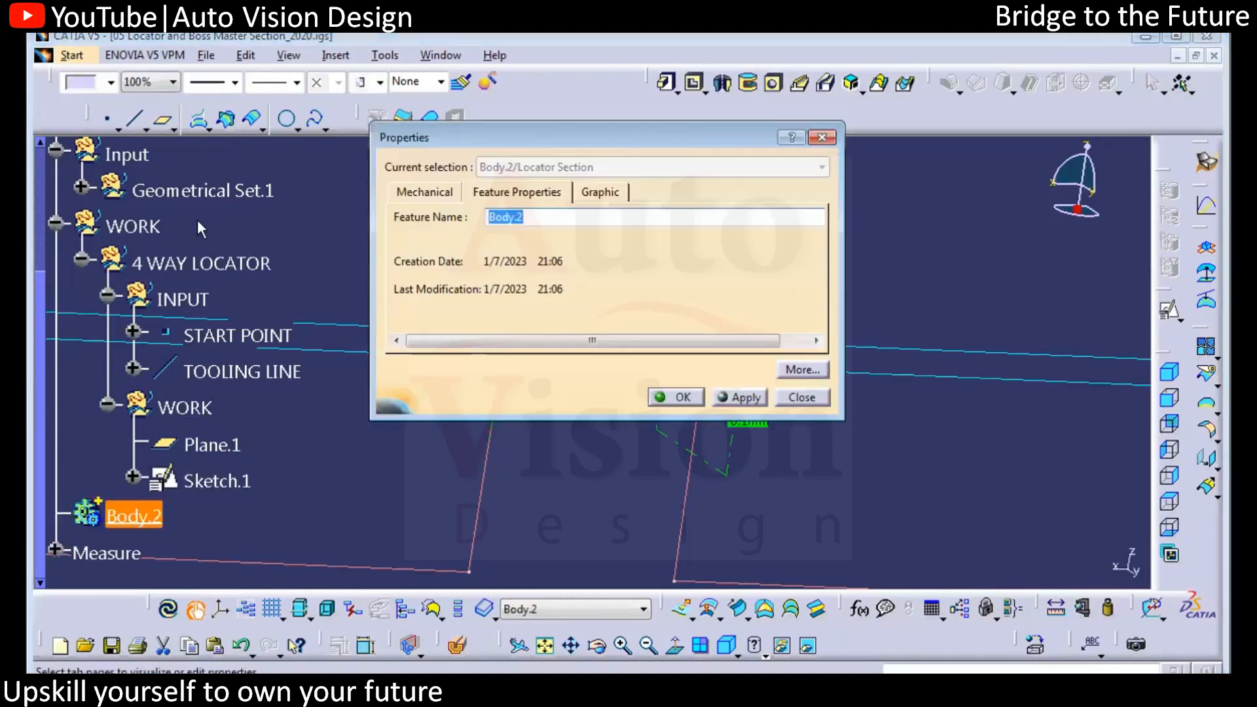
- Name the newly inserted body 4 WAY LOCATOR
text(4 WAY LOCATOR)
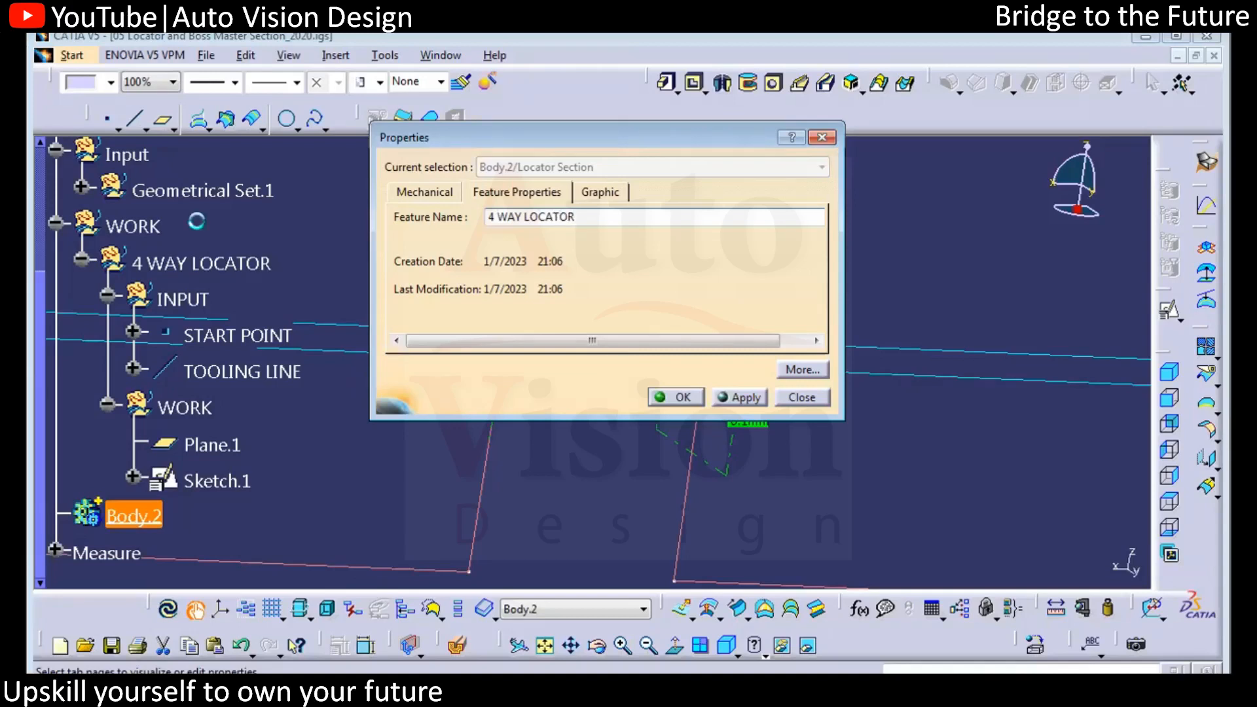
key(Return)
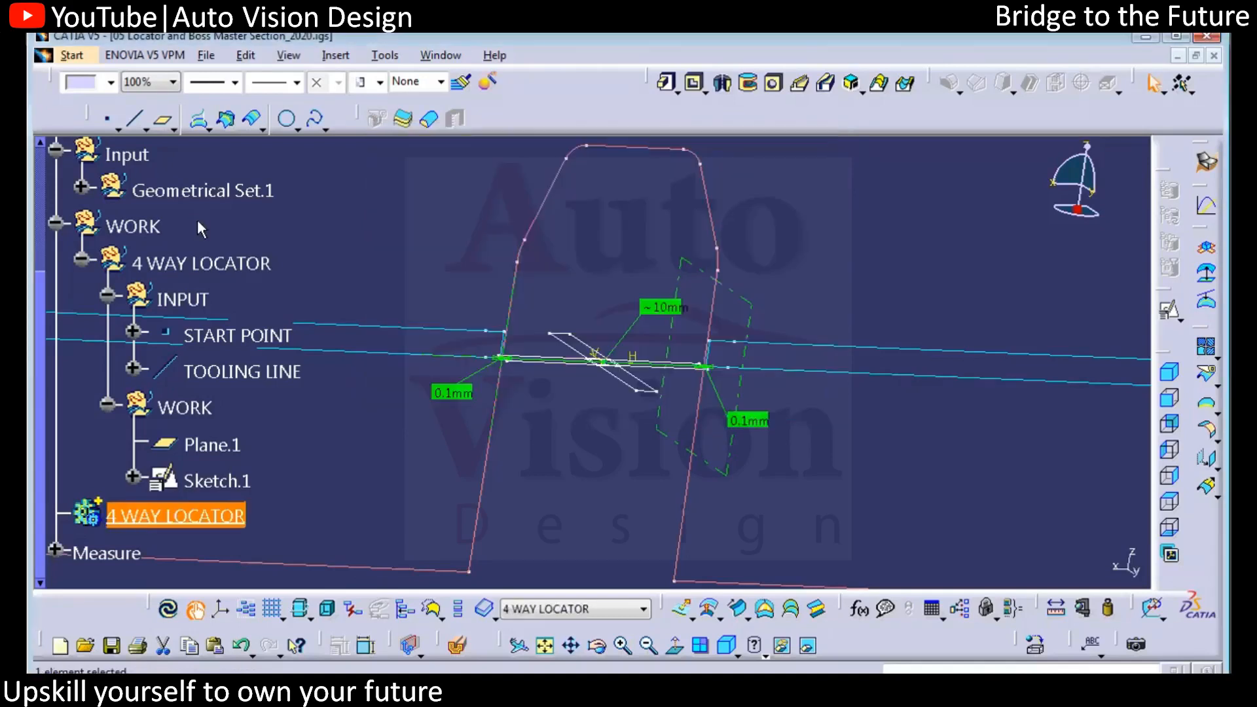
click(361, 514)
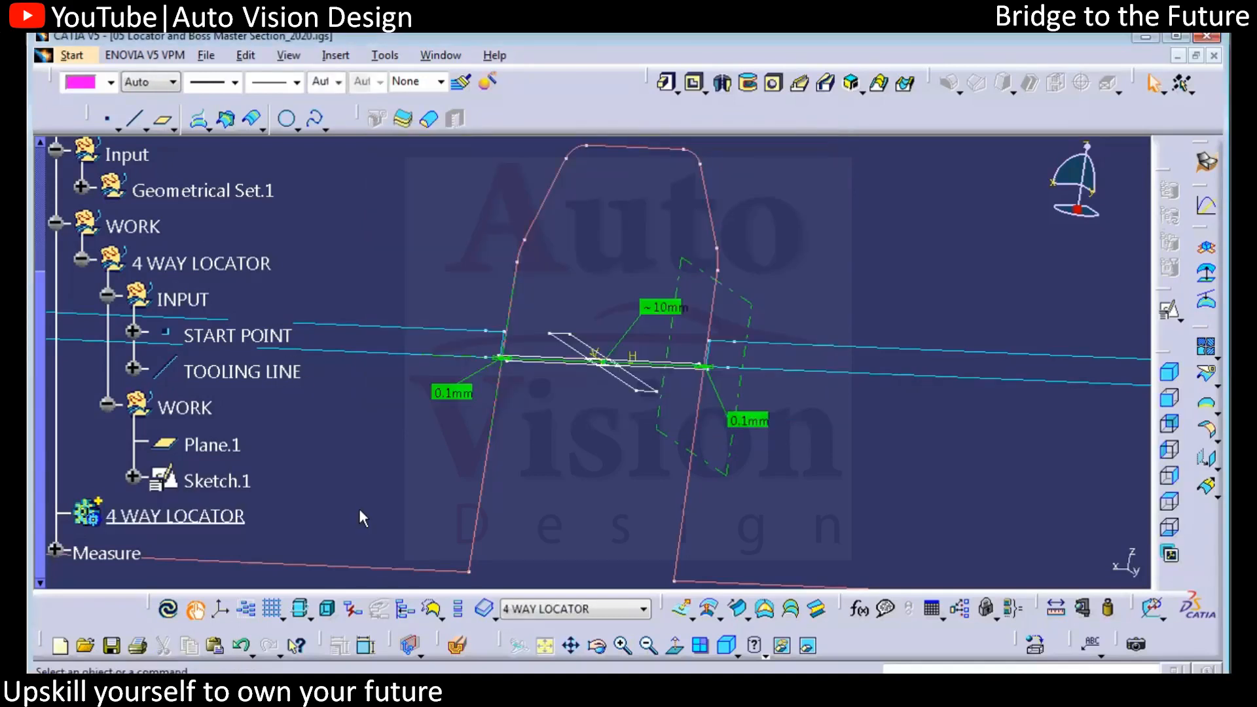
- Try to pad the cross profile in Sketch.1 to a length of 10 mm in the 4 WAY LOCATOR body
click(224, 524)
click(328, 482)
middle_drag(712, 437, 580, 201)
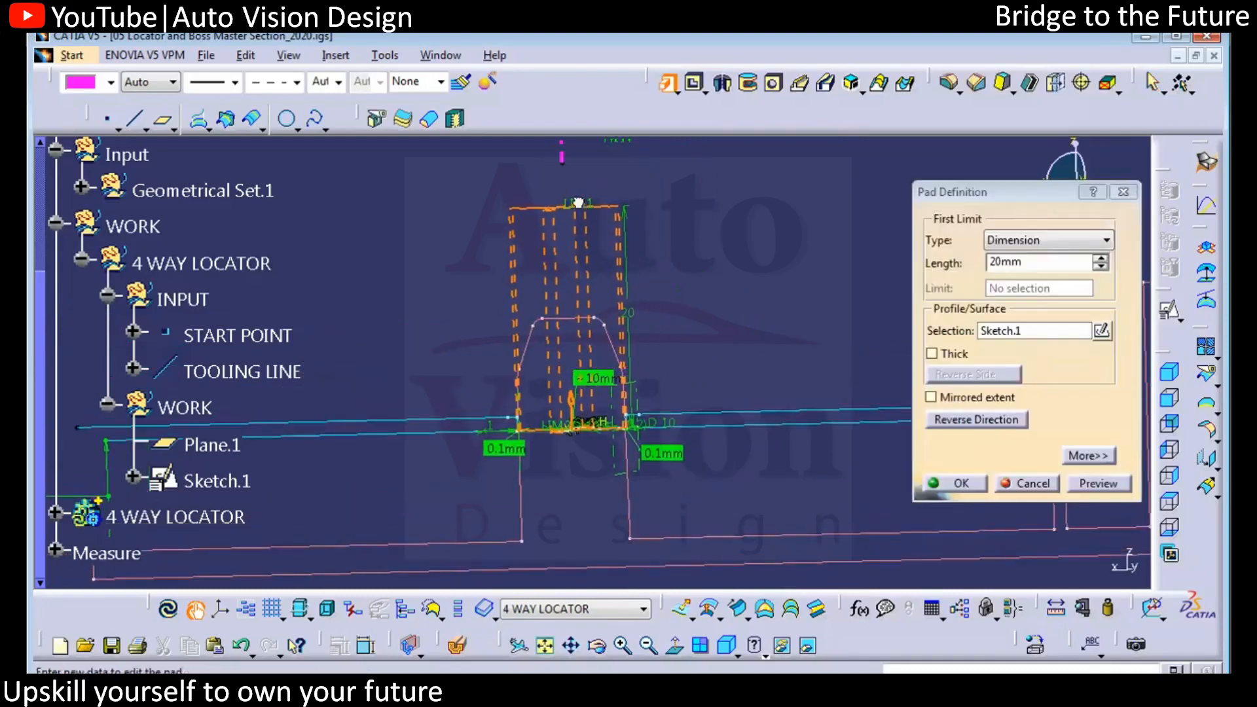
drag(576, 255, 563, 305)
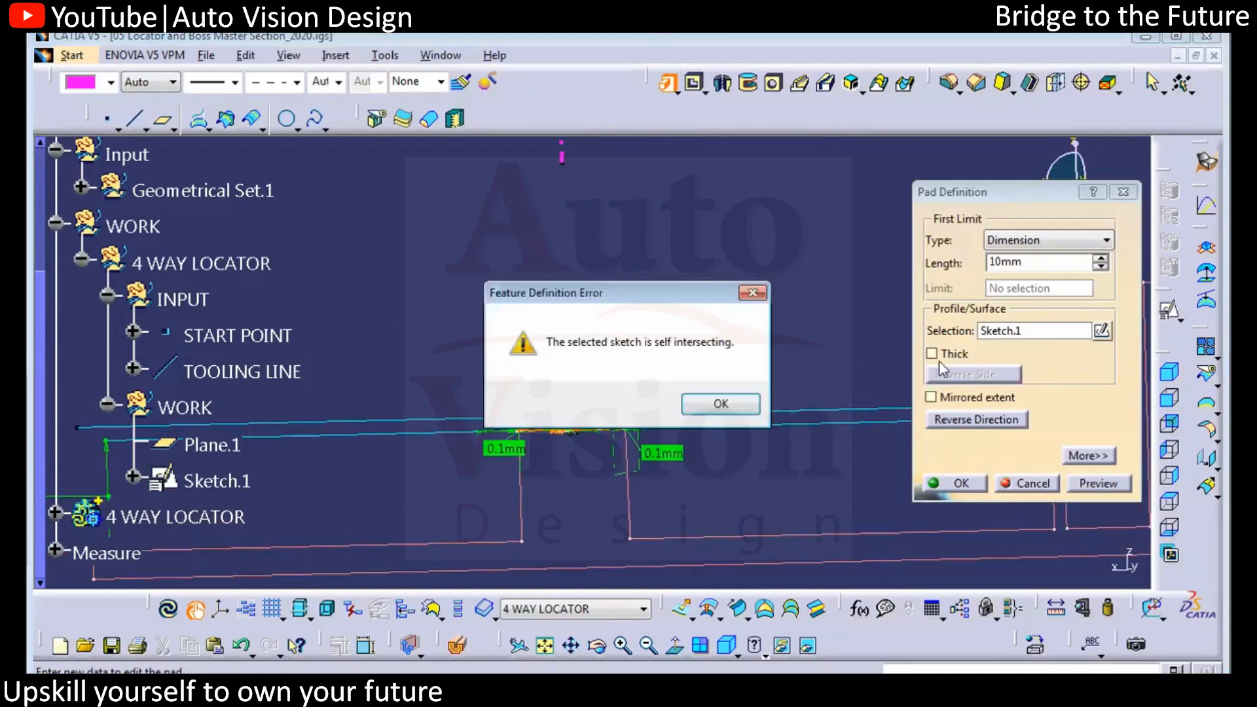
click(720, 402)
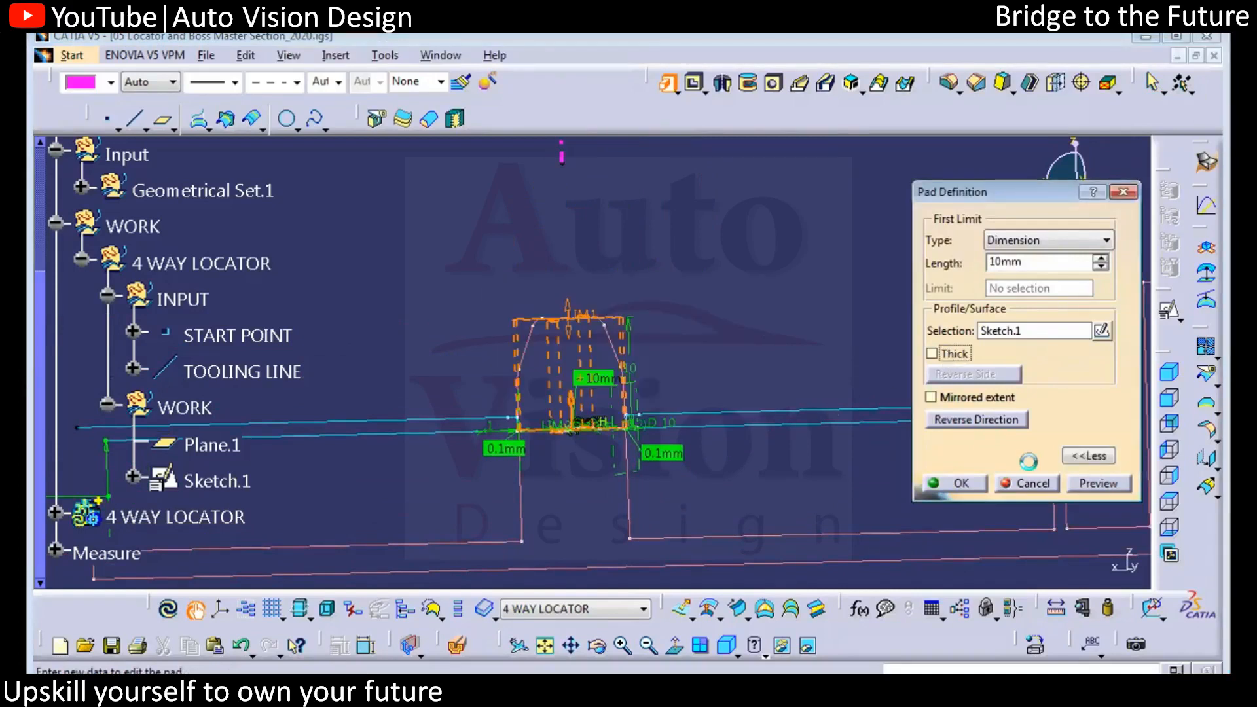
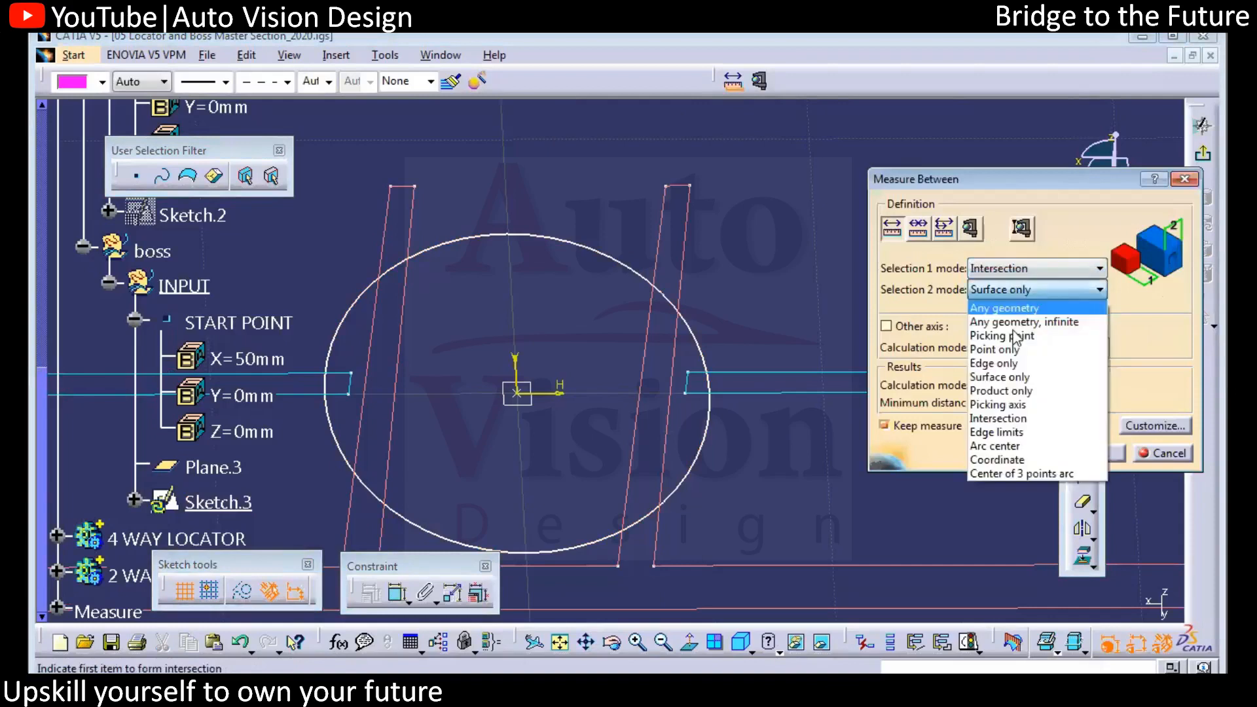
- Measure the boss's outer width between the intersections of its two outer wall lines with the lower horizontal section line, keeping the measure
click(1002, 416)
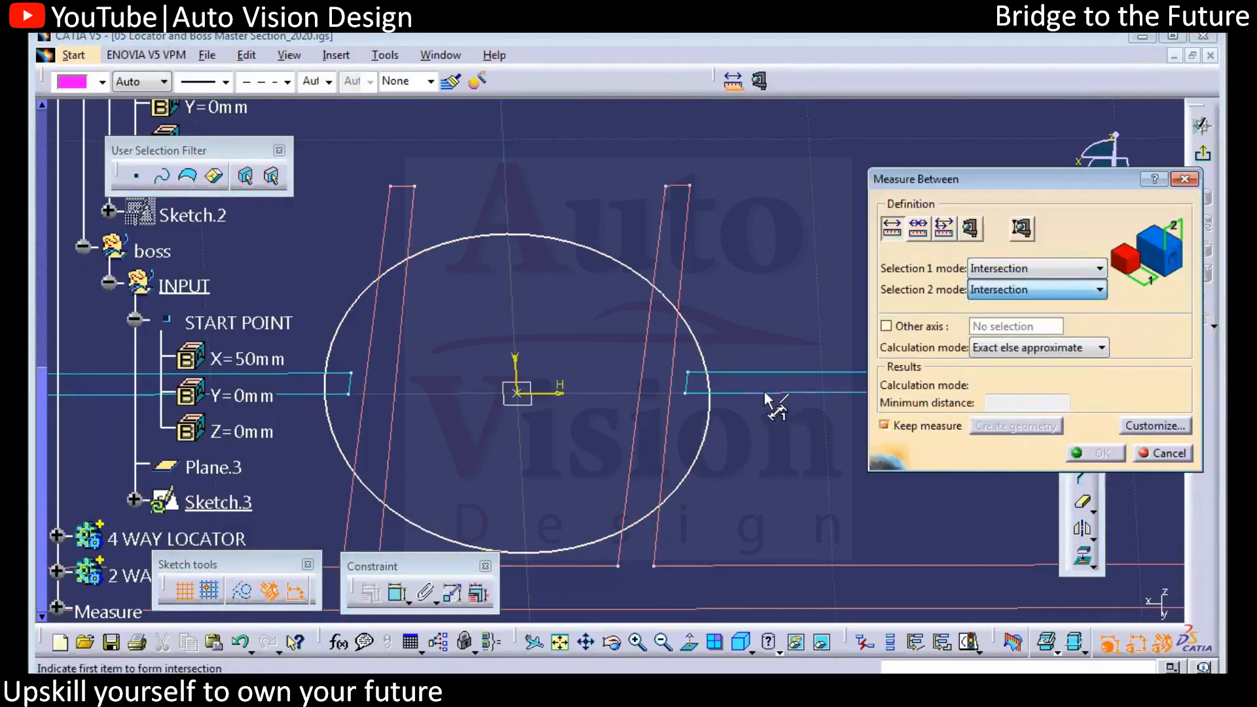
click(764, 391)
click(674, 372)
middle_drag(635, 393, 724, 382)
click(420, 385)
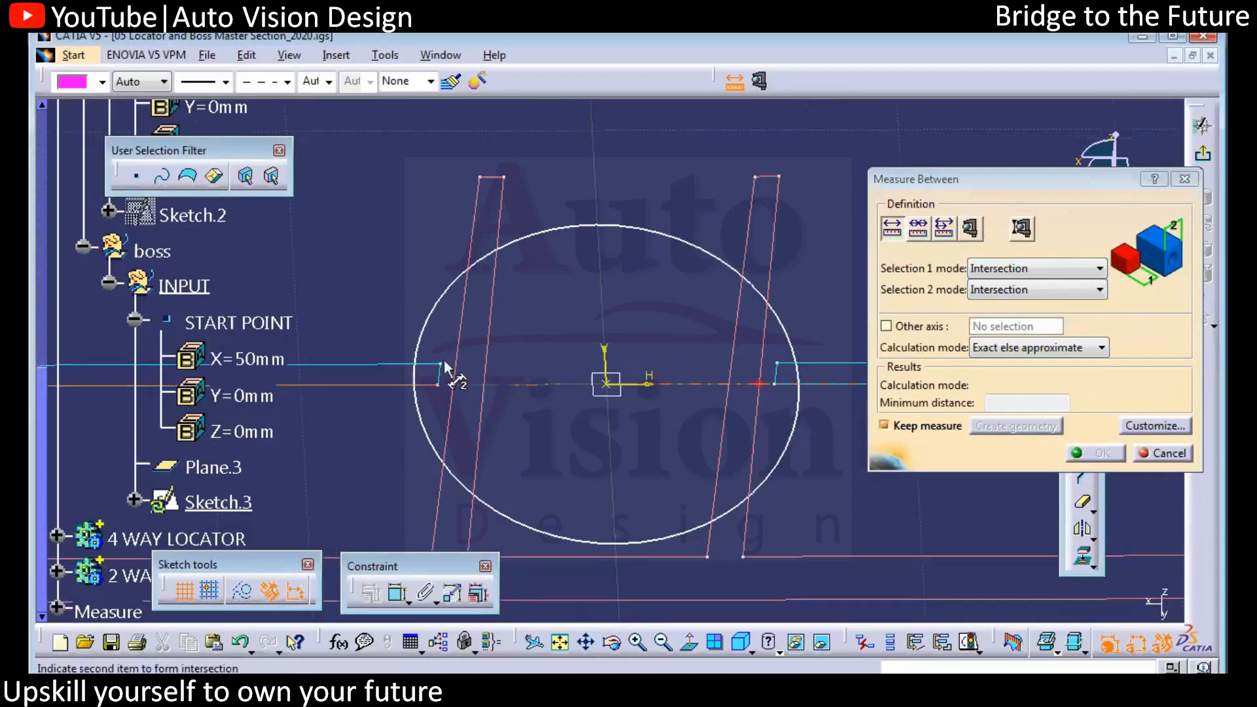
click(462, 353)
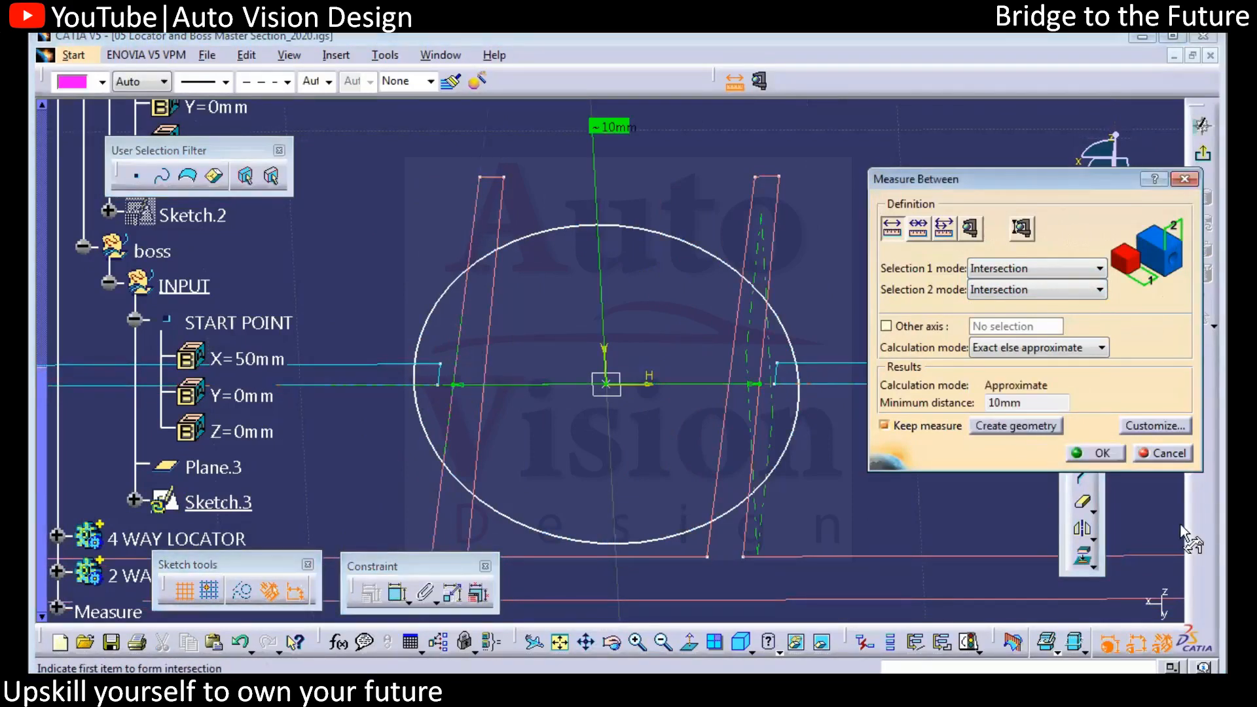
click(1102, 453)
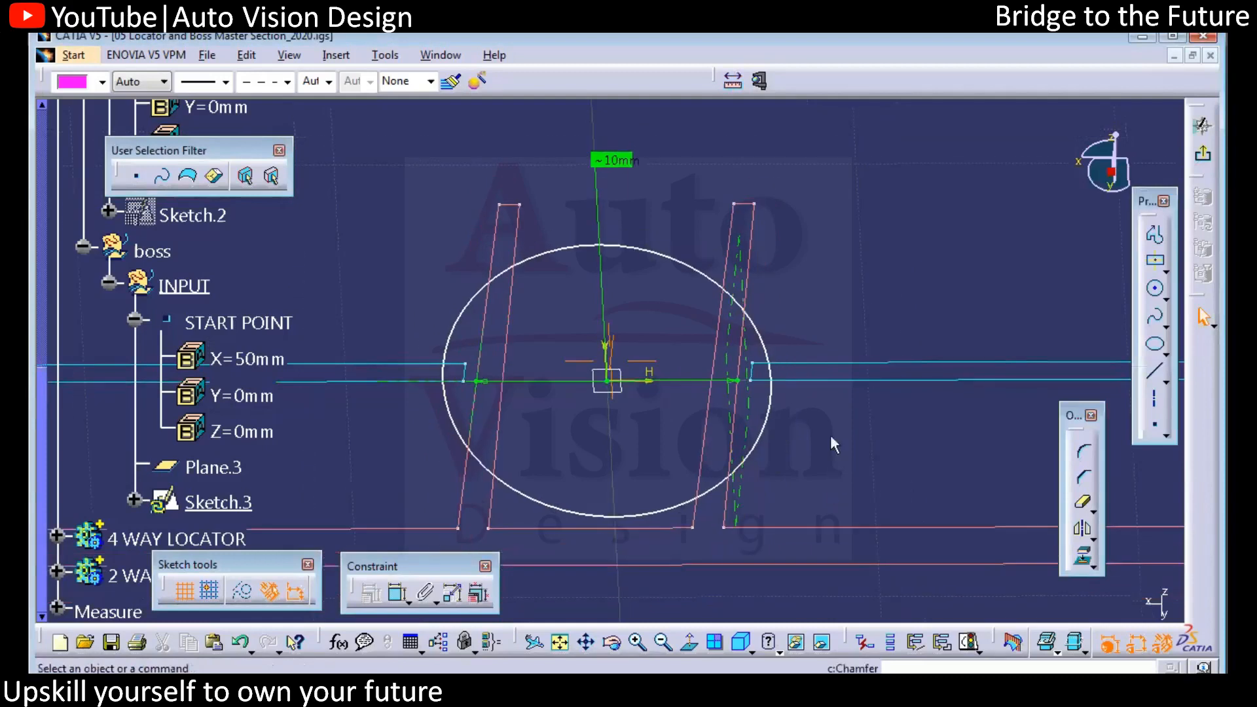
- Dimension the boss circle and set its diameter to 10 mm
click(399, 592)
click(575, 514)
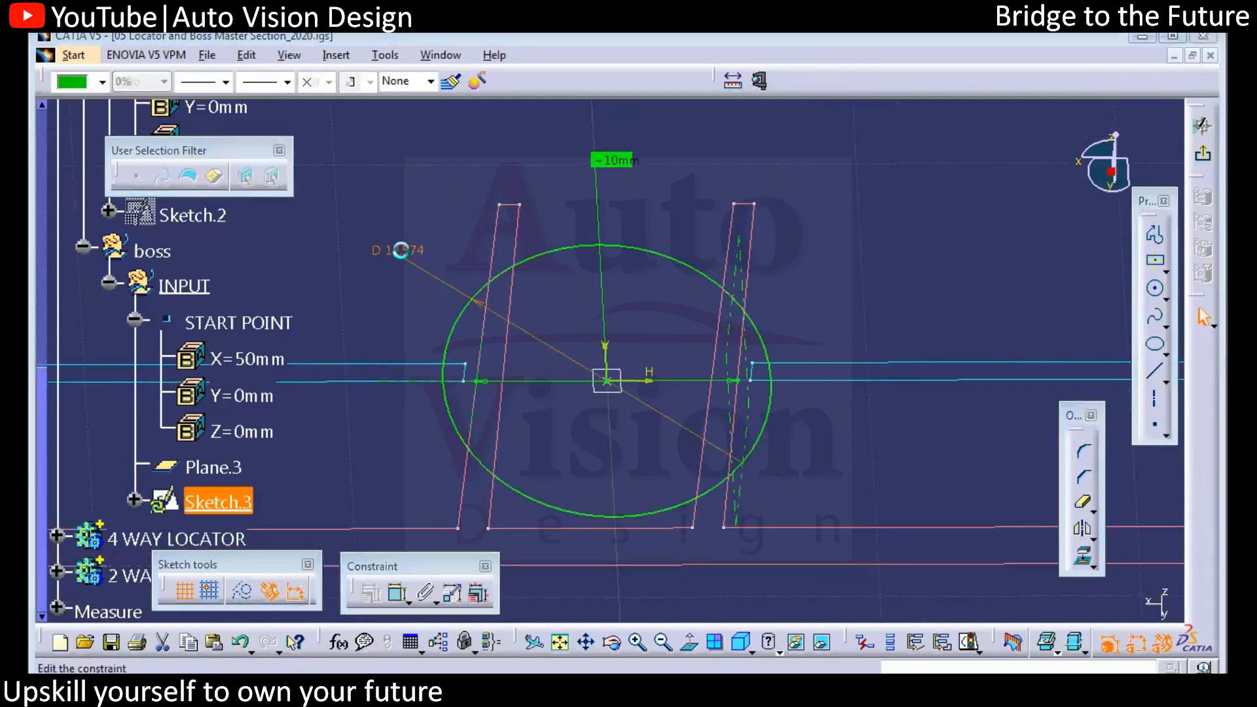
click(401, 249)
double_click(398, 251)
text(10mm)
key(Return)
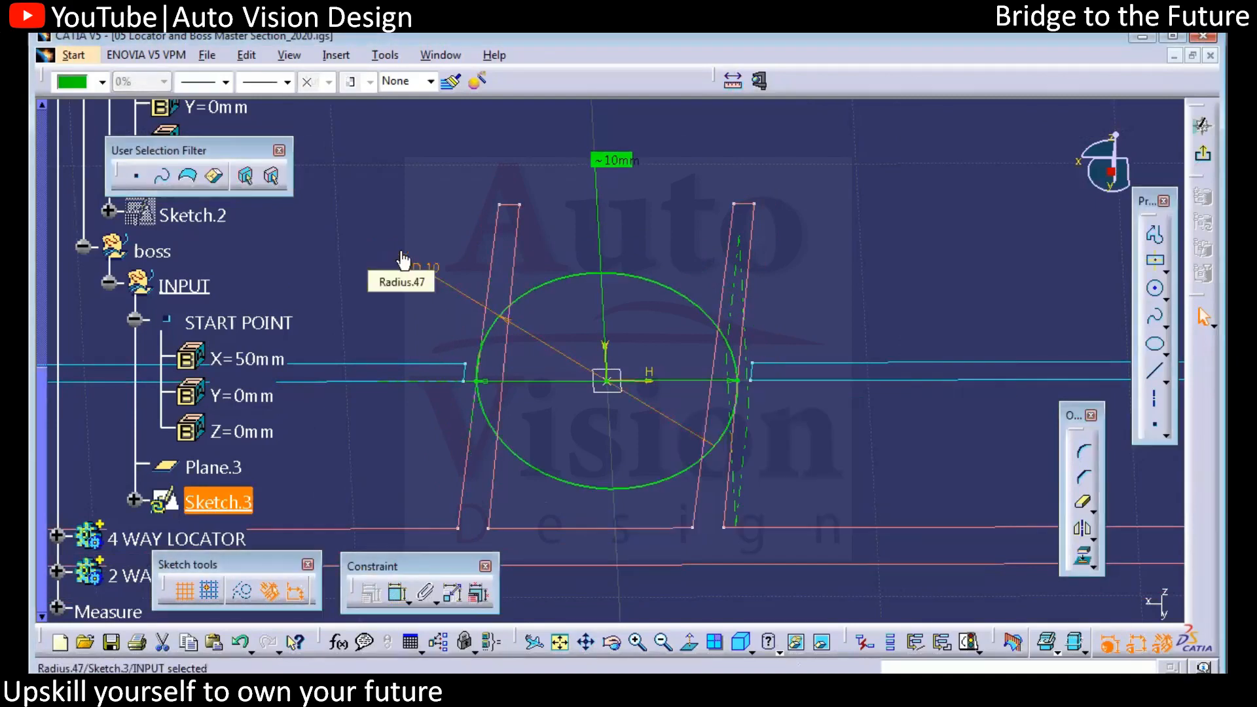
- Exit the boss sketch and insert a new body
mouse_move(805, 343)
middle_down()
mouse_move(715, 323)
mouse_move(760, 325)
mouse_move(747, 343)
mouse_move(758, 332)
mouse_move(766, 278)
middle_up()
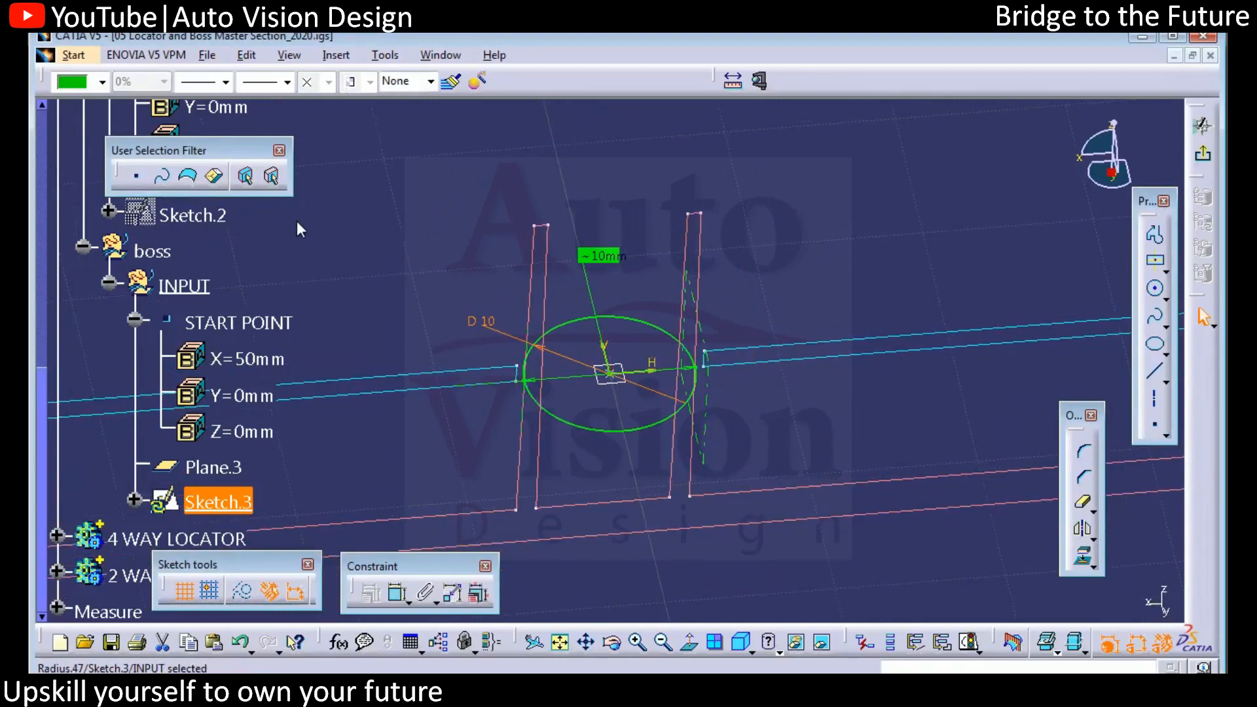
click(1208, 154)
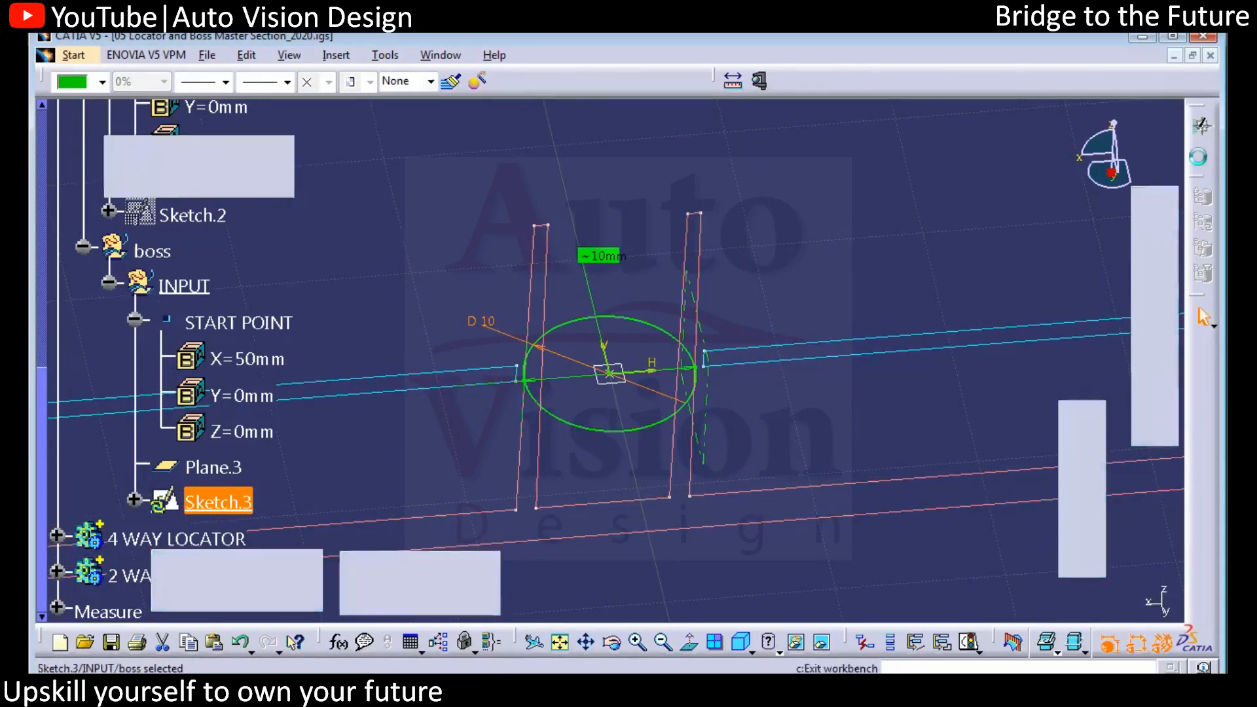
click(347, 58)
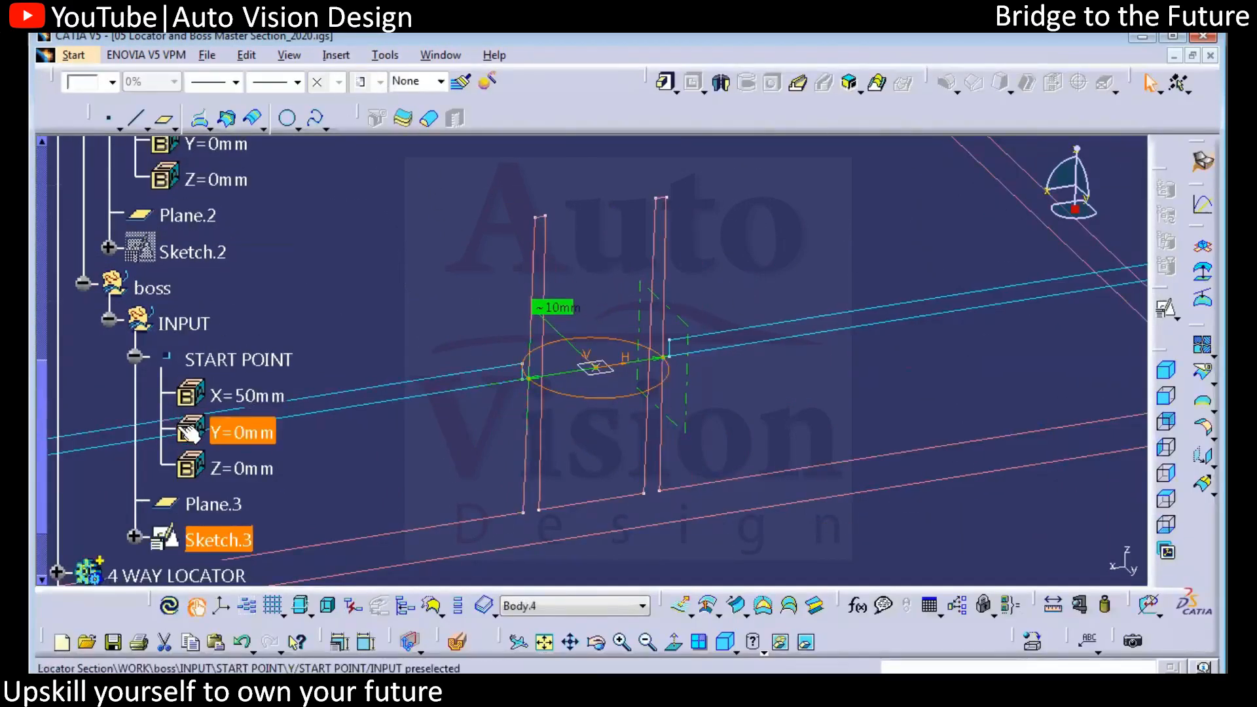
- Rename the newly inserted body Body.4 as BOSS in its feature properties
right_click(131, 538)
click(176, 211)
right_click(124, 543)
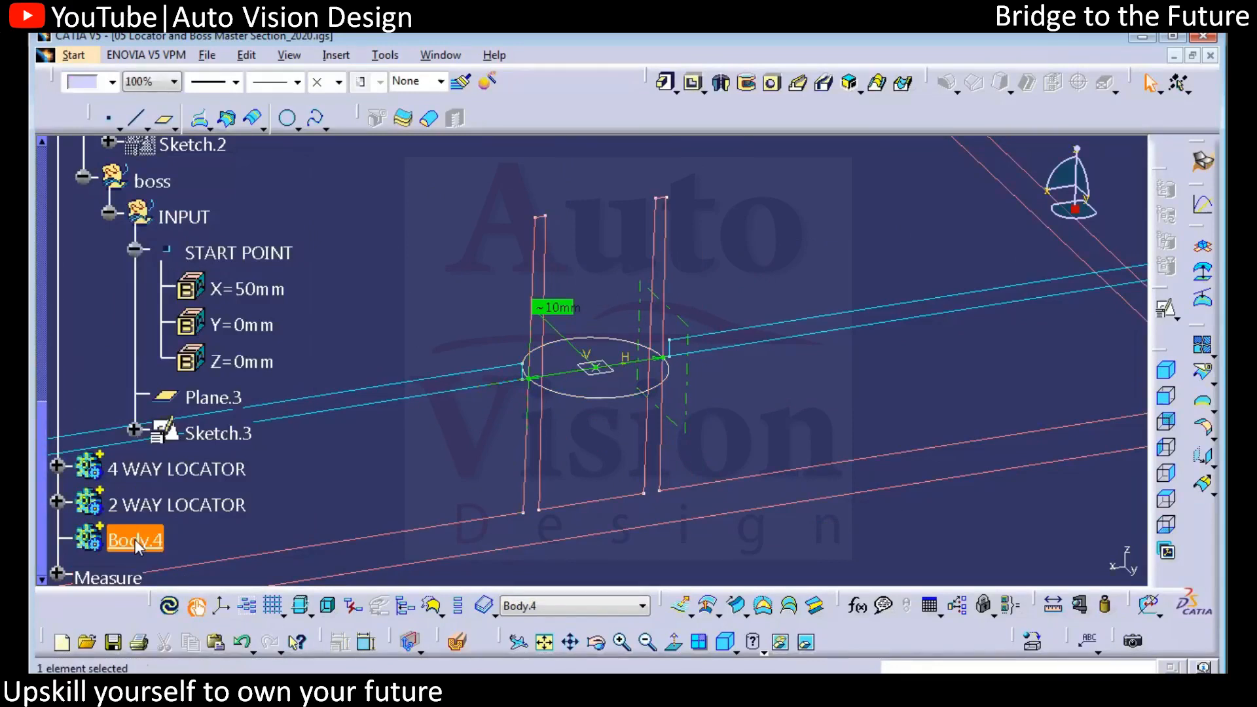
click(219, 242)
text(BOSS)
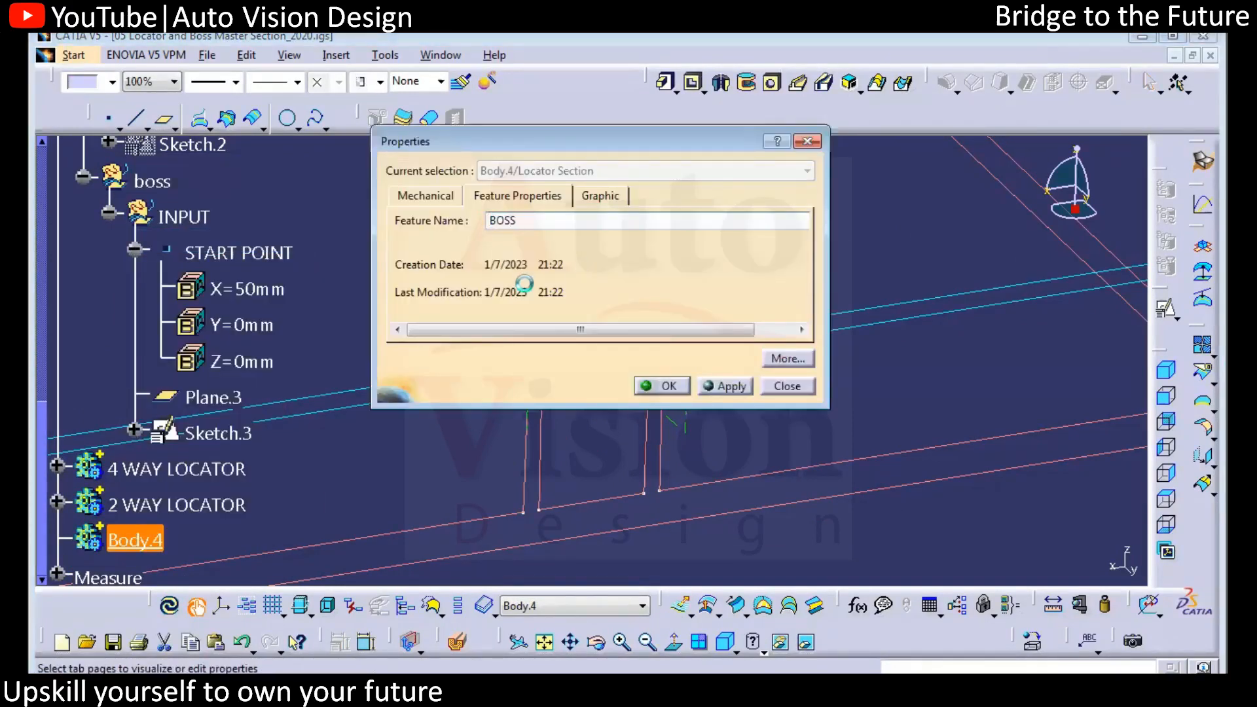
key(Return)
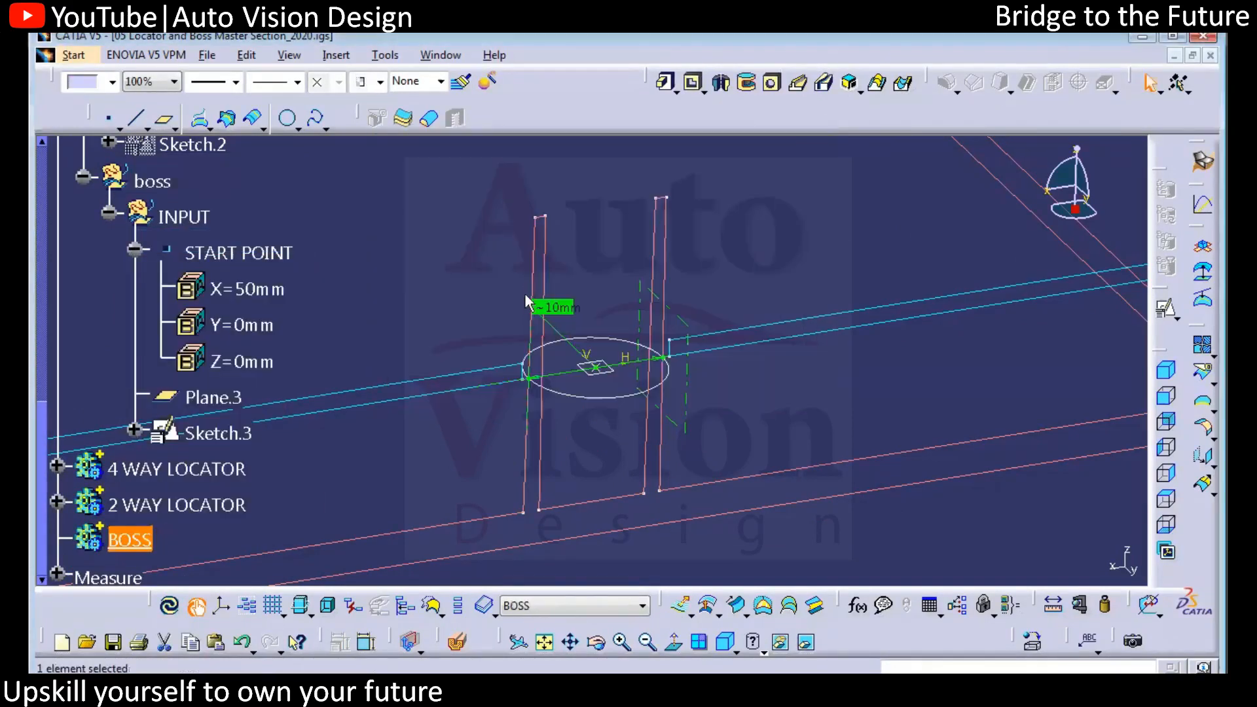
- Pad the boss circle in Sketch.3 with a length of 12 mm, reversed direction and mirrored extent
mouse_move(504, 428)
middle_down()
mouse_move(497, 447)
mouse_move(483, 429)
middle_up()
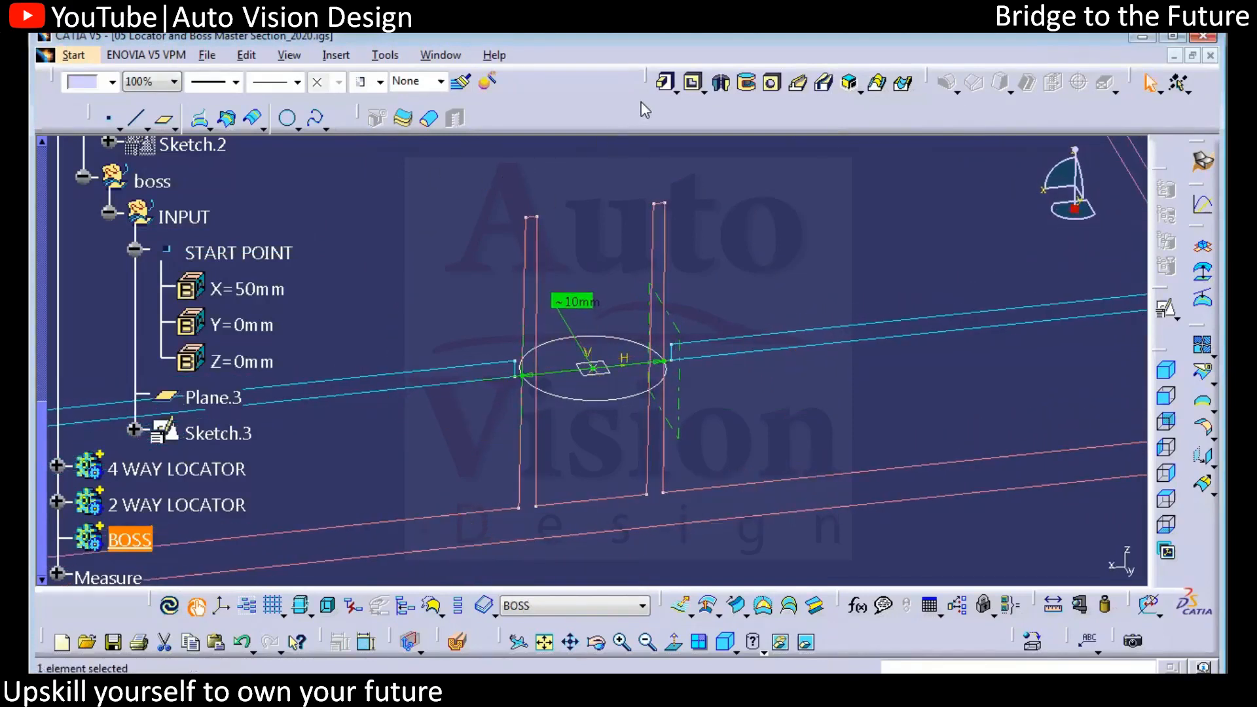
click(625, 342)
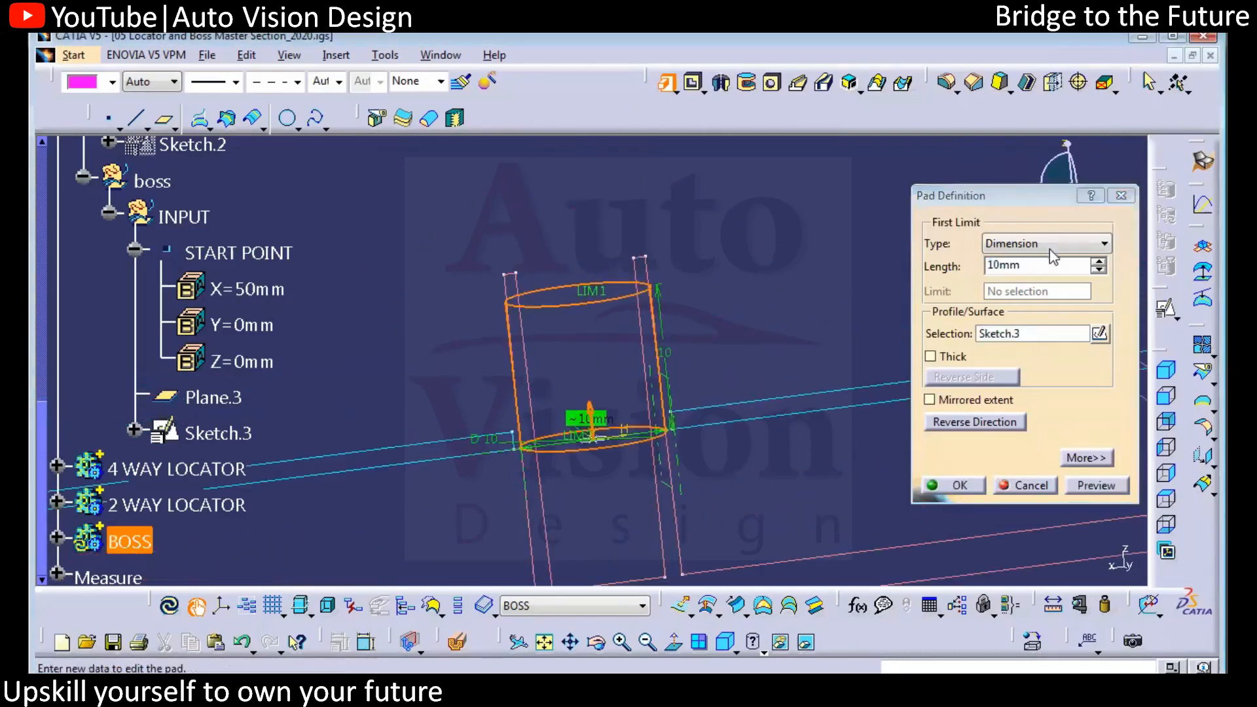
click(1098, 262)
click(1099, 262)
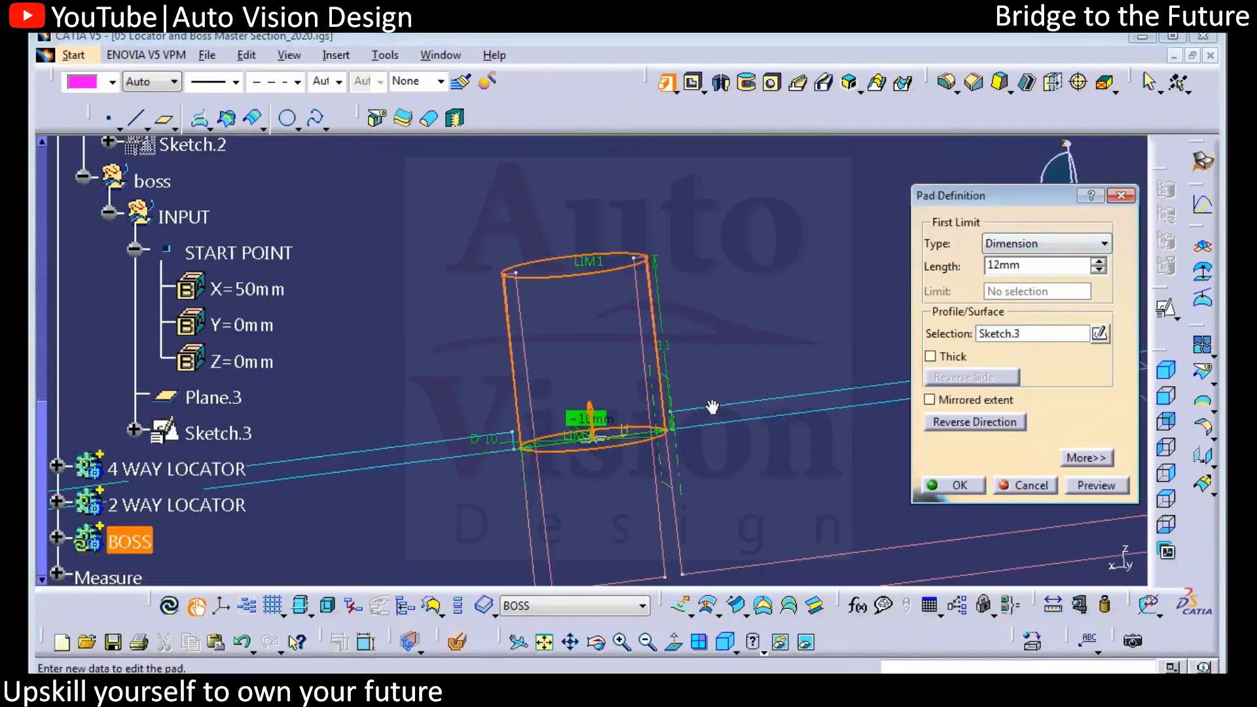
middle_drag(712, 407, 709, 395)
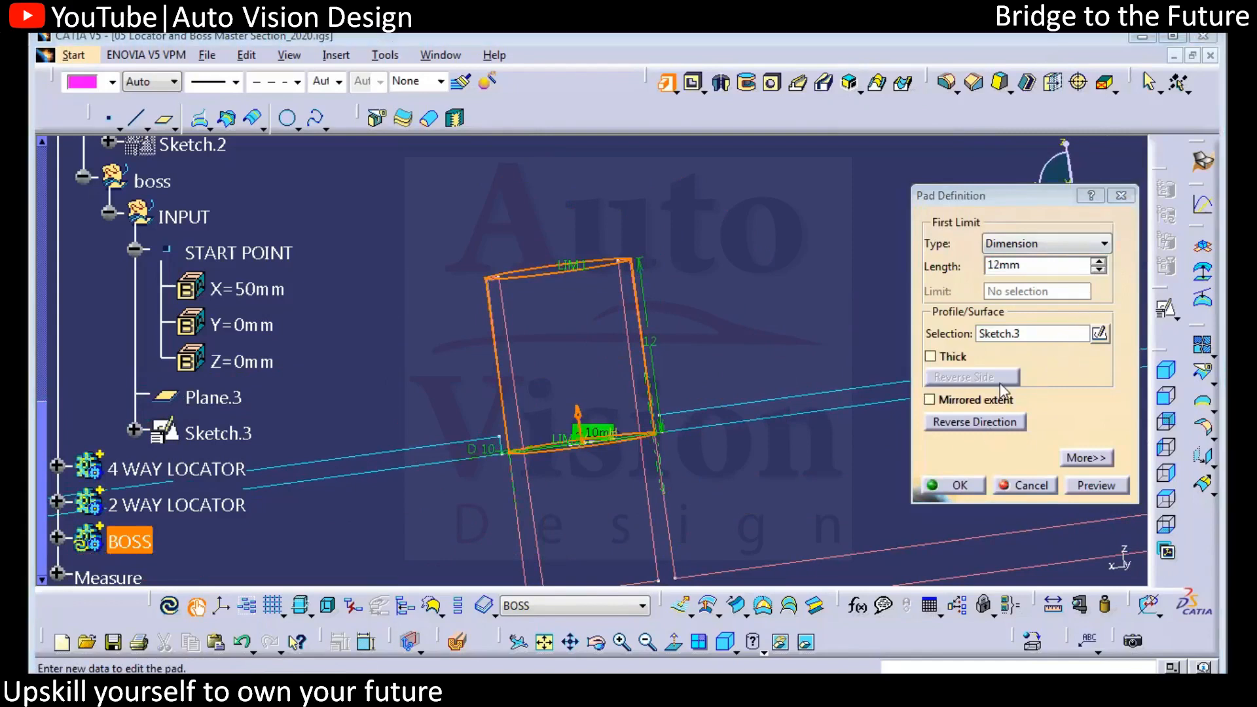
click(992, 424)
middle_drag(615, 512, 658, 379)
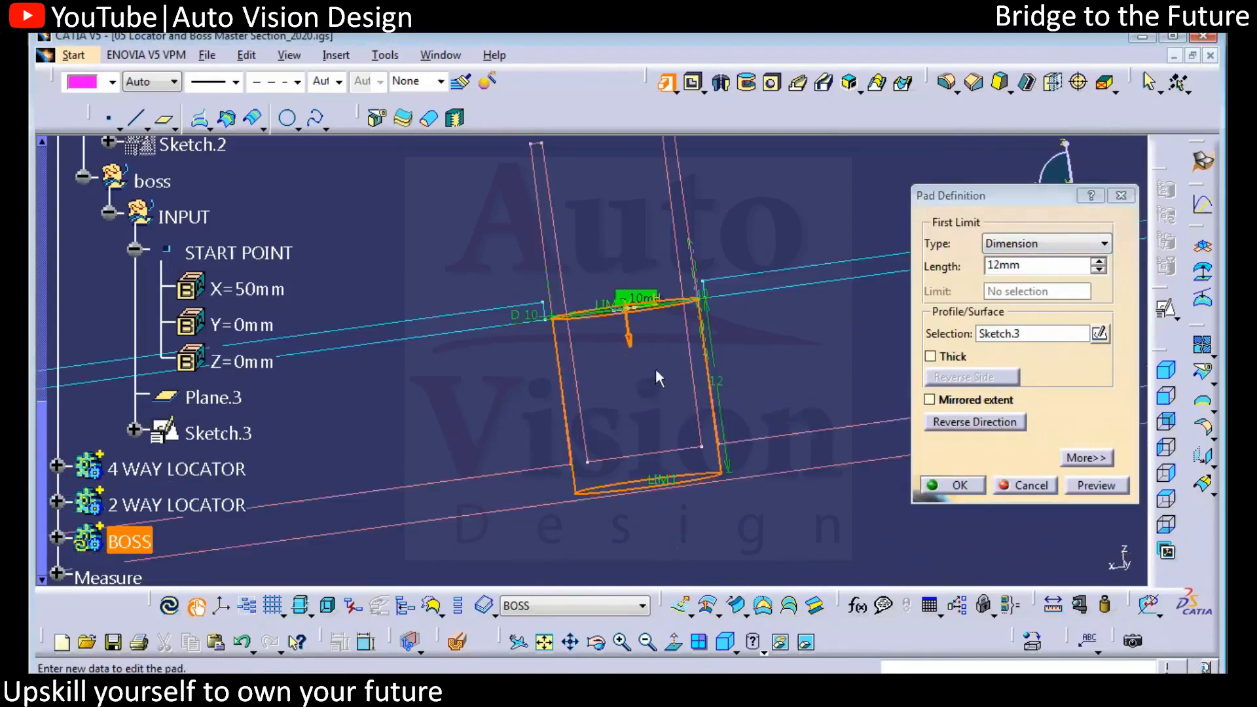
click(954, 399)
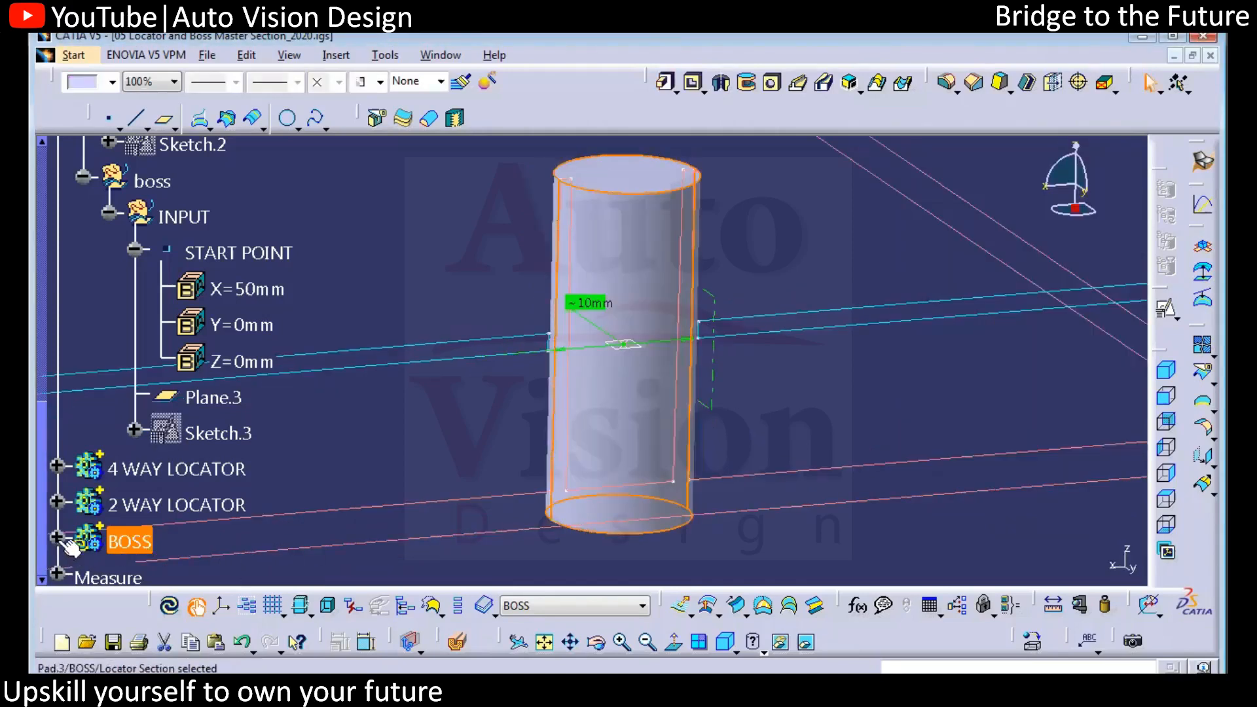
click(913, 411)
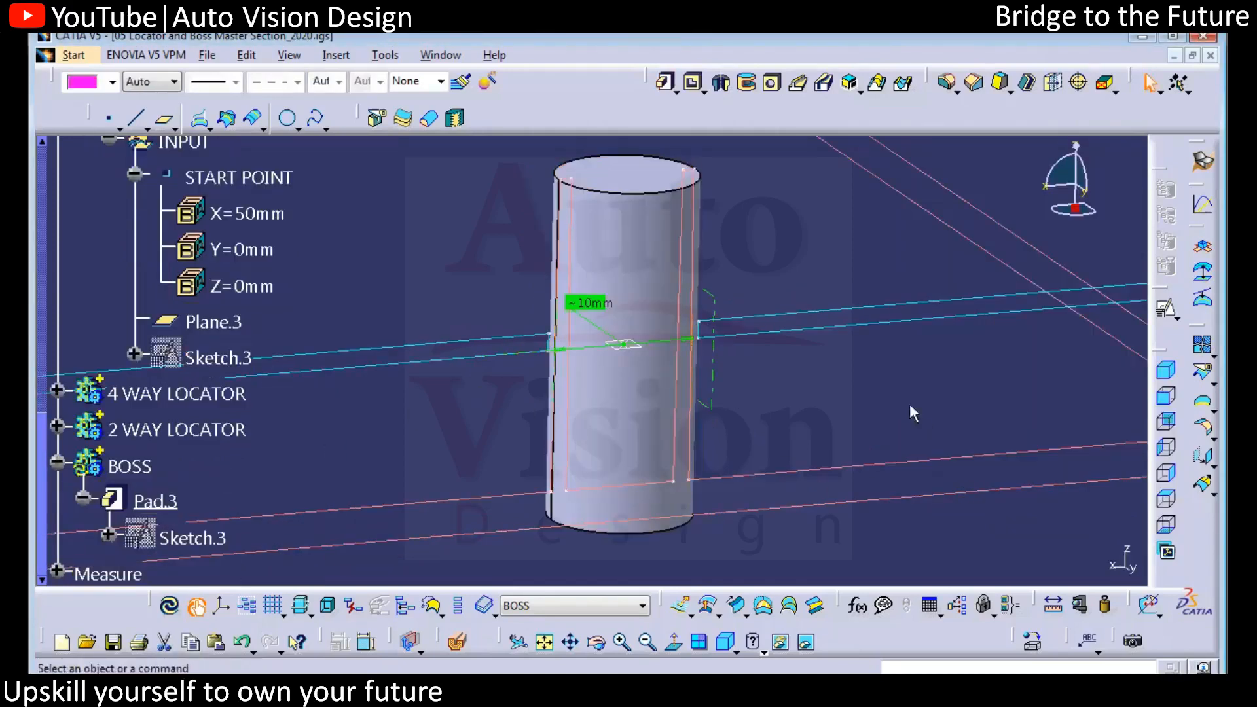
- Measure the boss's wall thickness between its outer and inner wall lines where they meet the lower horizontal section line, keeping the measure
click(1054, 606)
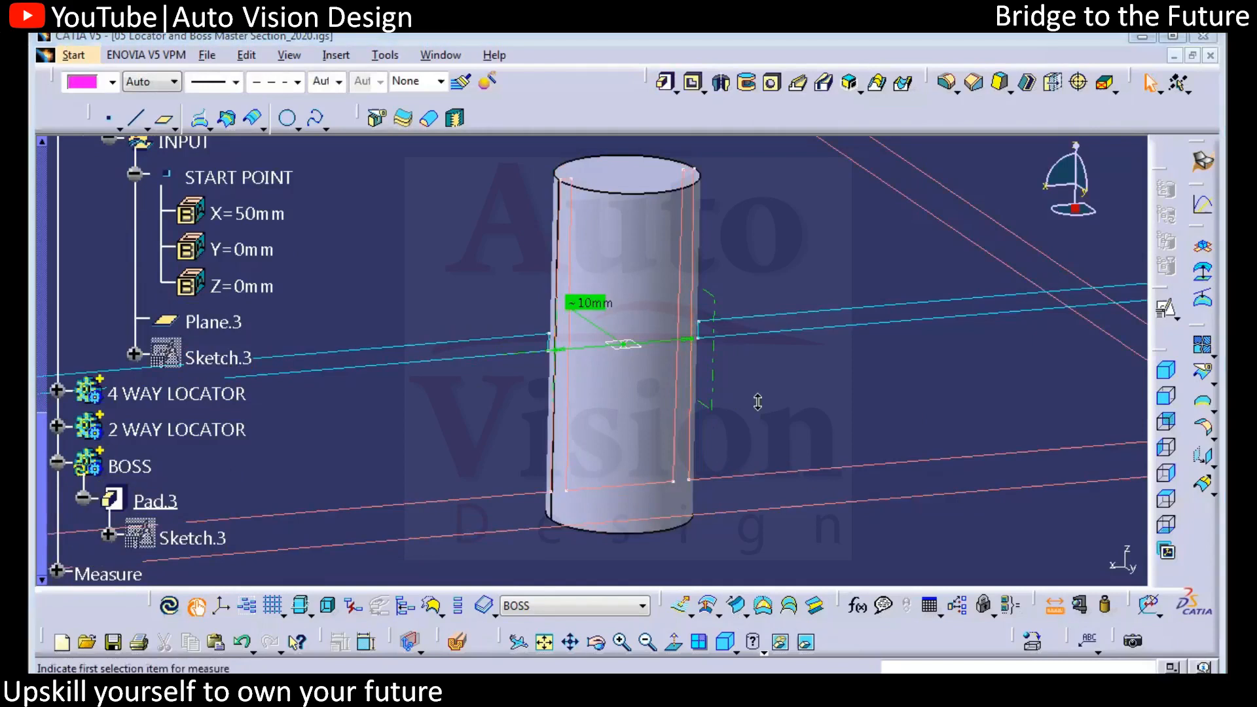
middle_drag(757, 401, 800, 391)
click(739, 360)
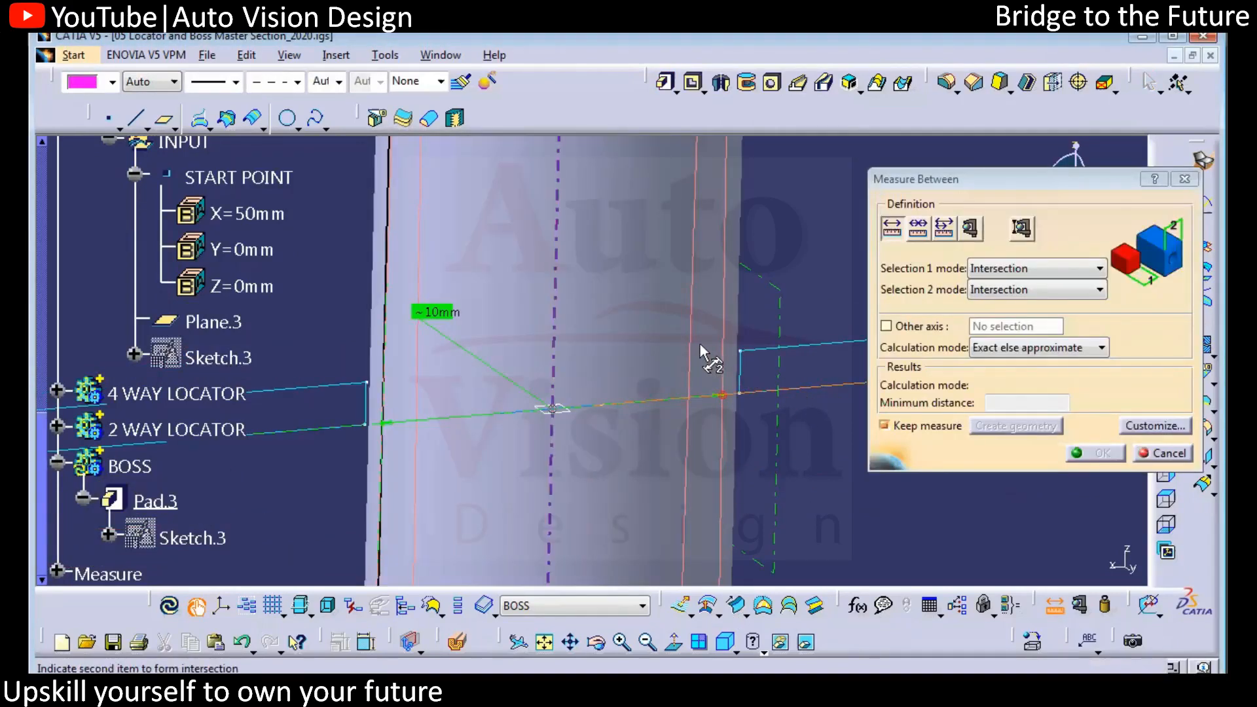
click(692, 359)
click(1092, 453)
- Edit the boss pad into a thick pad with Thickness1 of 1 mm and Thickness2 of 0 mm
double_click(155, 502)
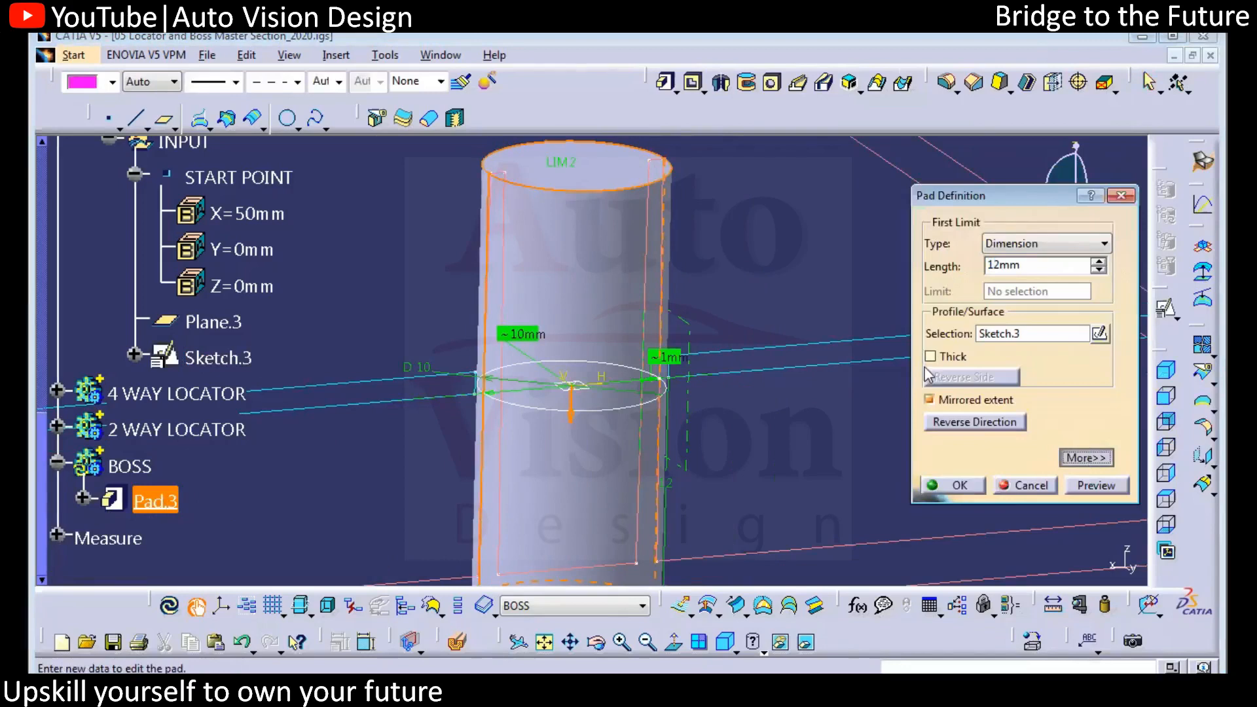
click(930, 356)
click(1190, 488)
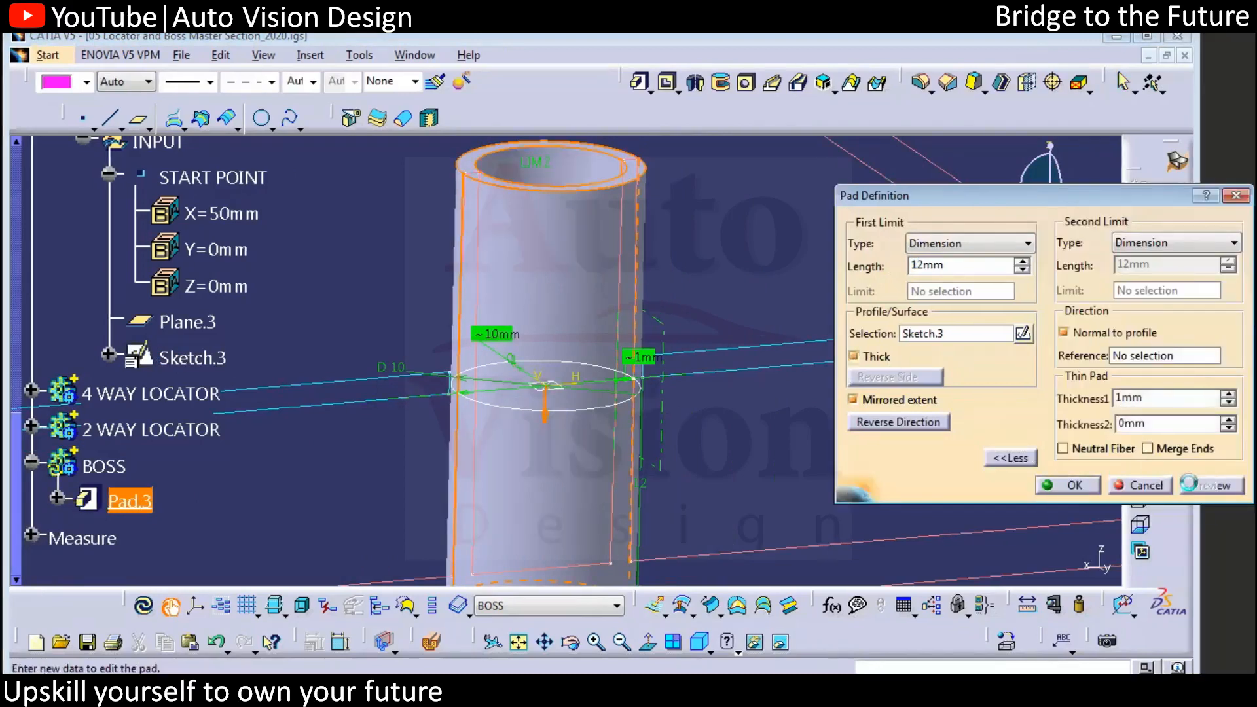
click(1065, 487)
middle_drag(759, 458, 723, 521)
- Draft the boss's inner and outer walls by 0.5 deg, with Plane.3 as neutral element and TOOLING LINE as pulling direction
click(157, 502)
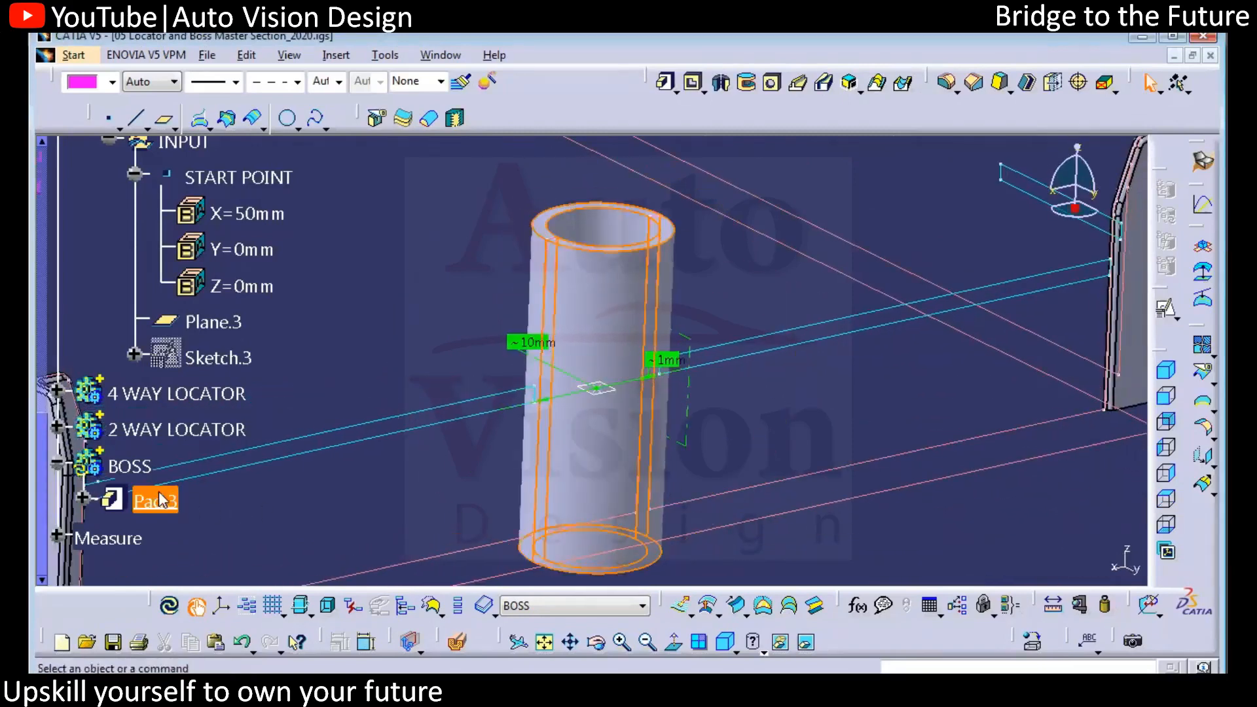
right_click(157, 504)
click(262, 245)
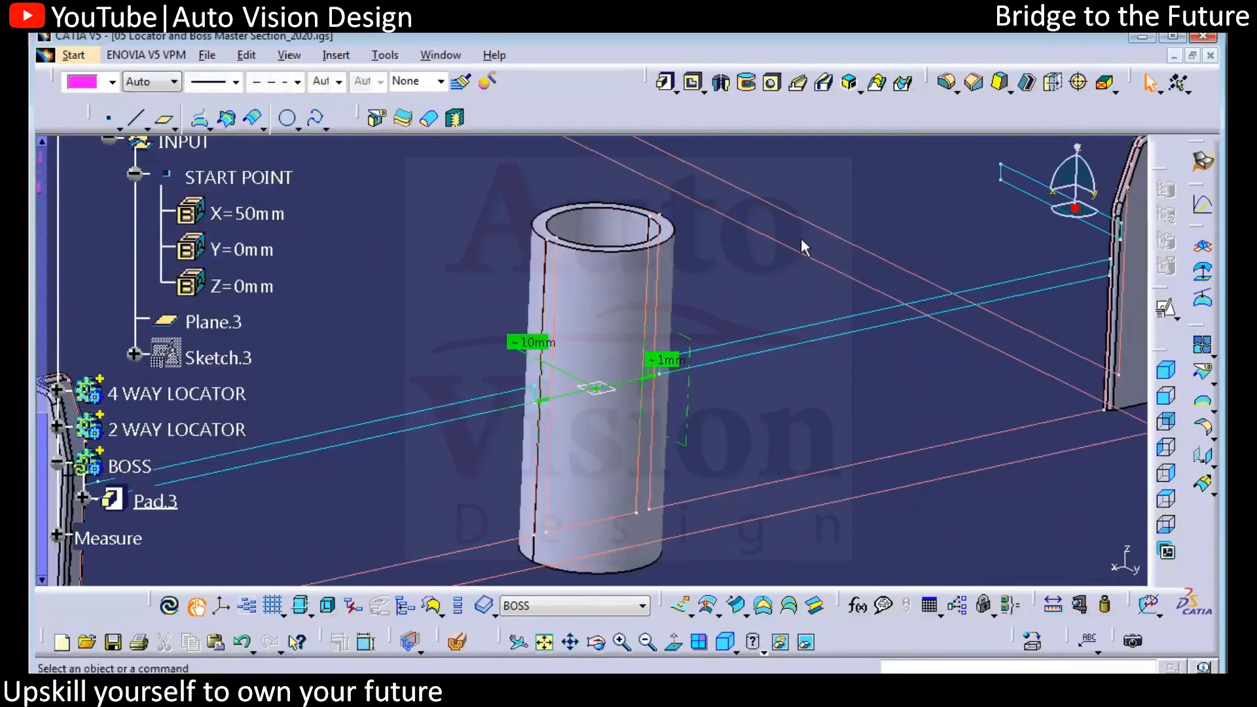
click(999, 84)
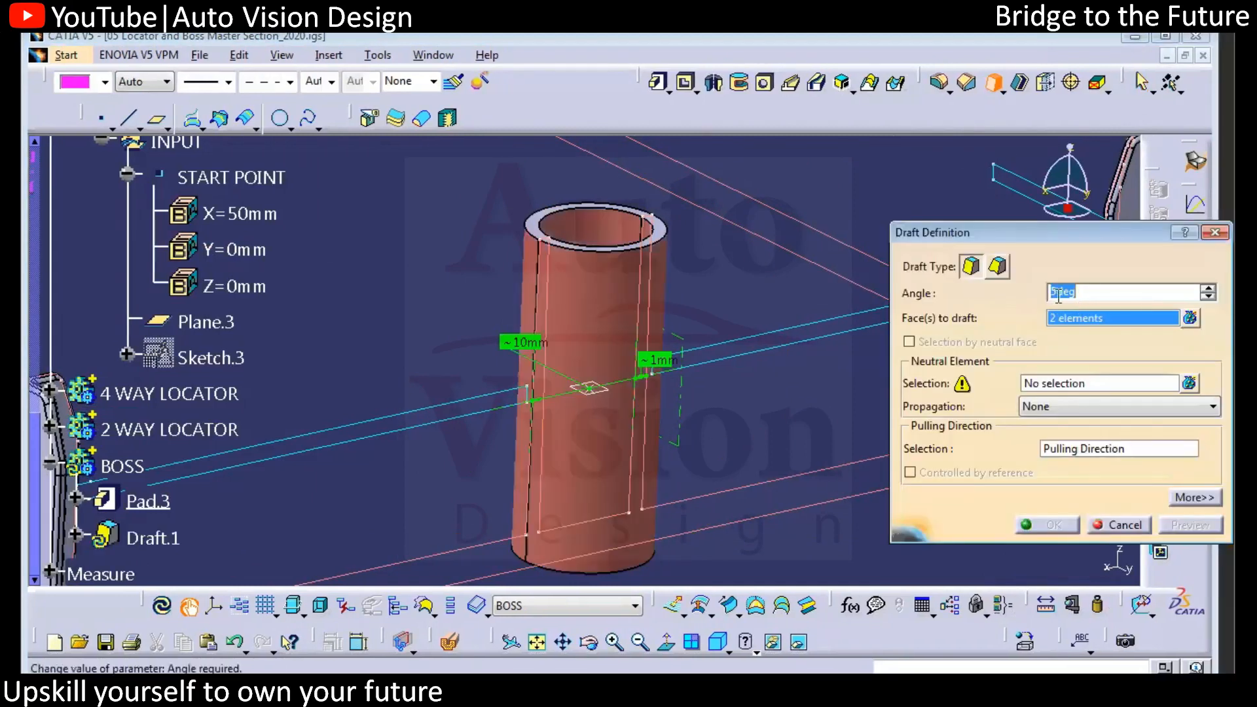
text(.)
click(1082, 386)
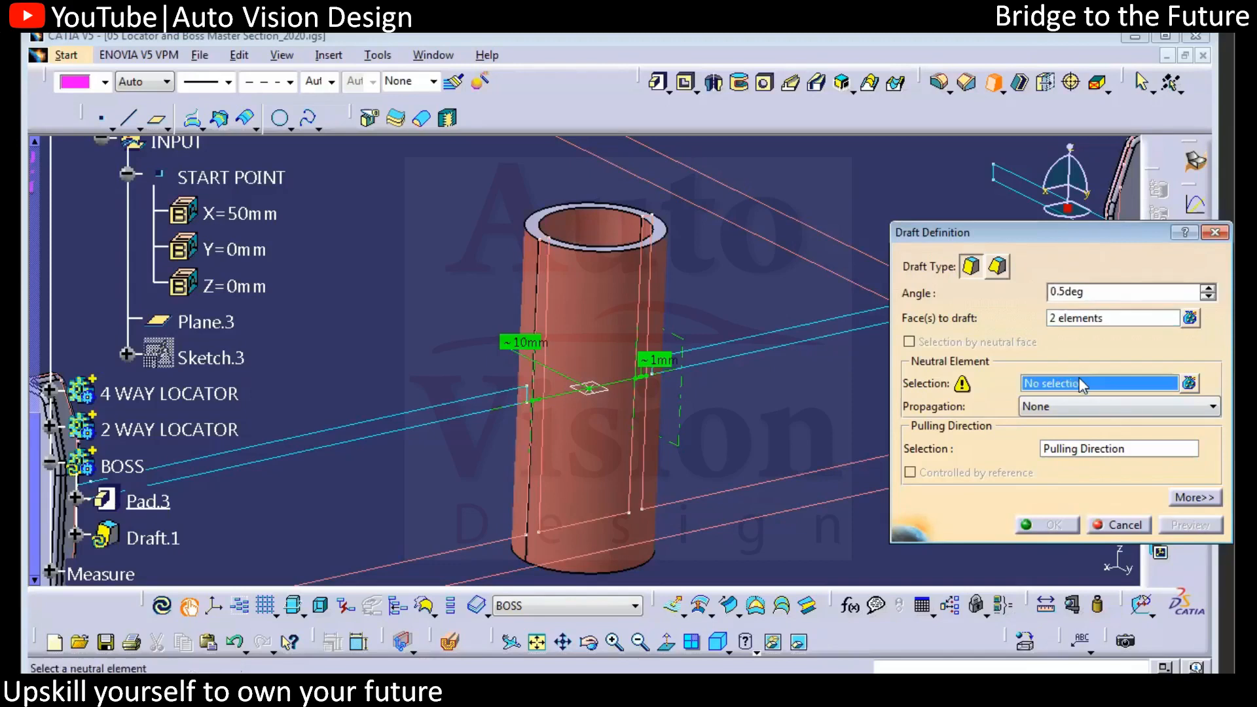
click(599, 388)
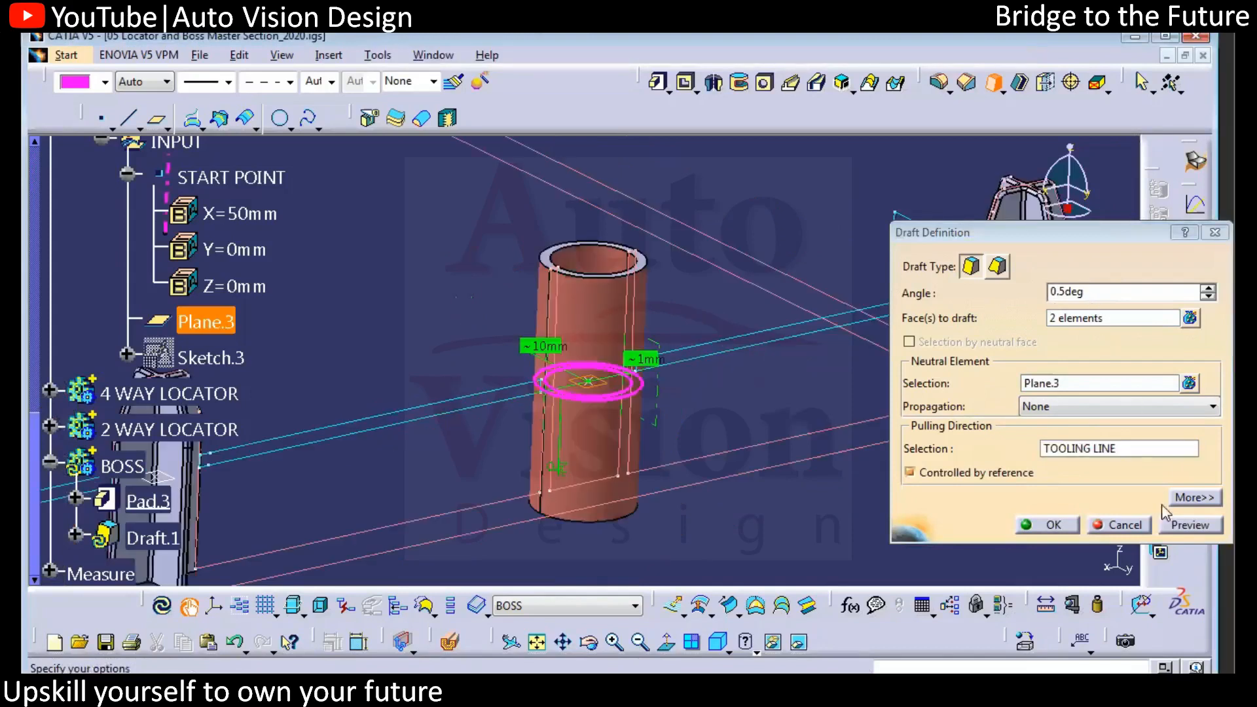
click(1173, 525)
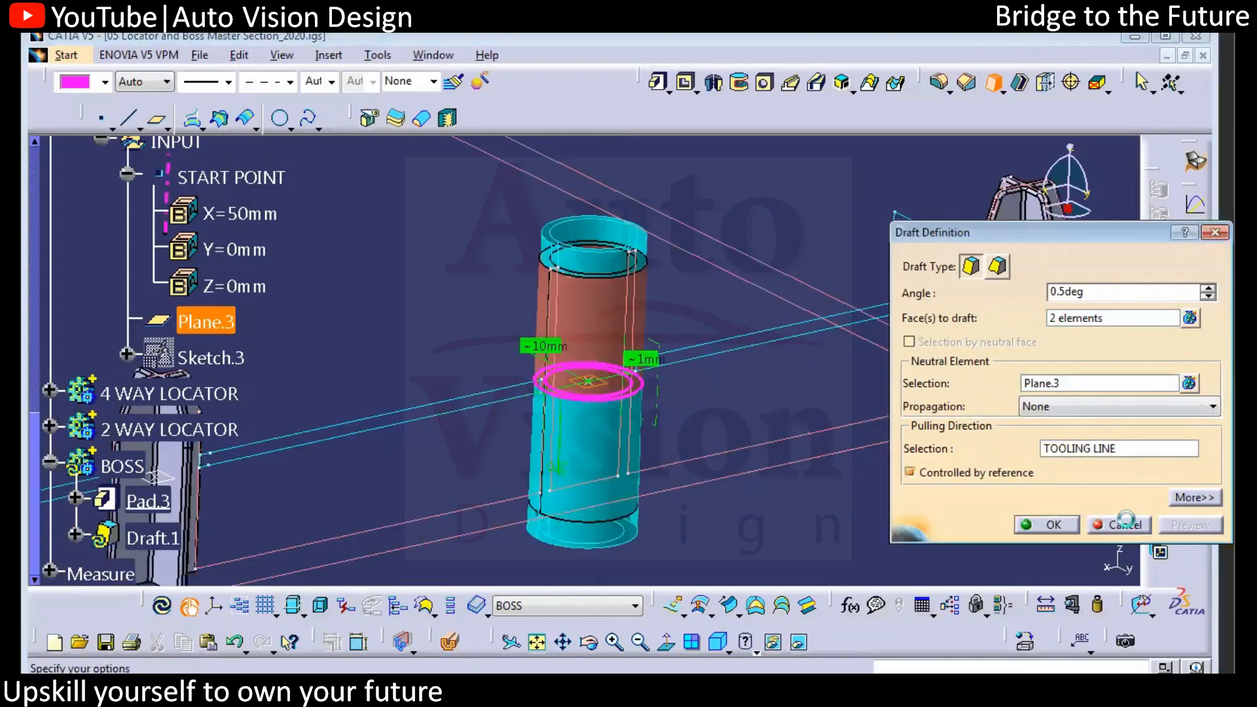
click(1054, 526)
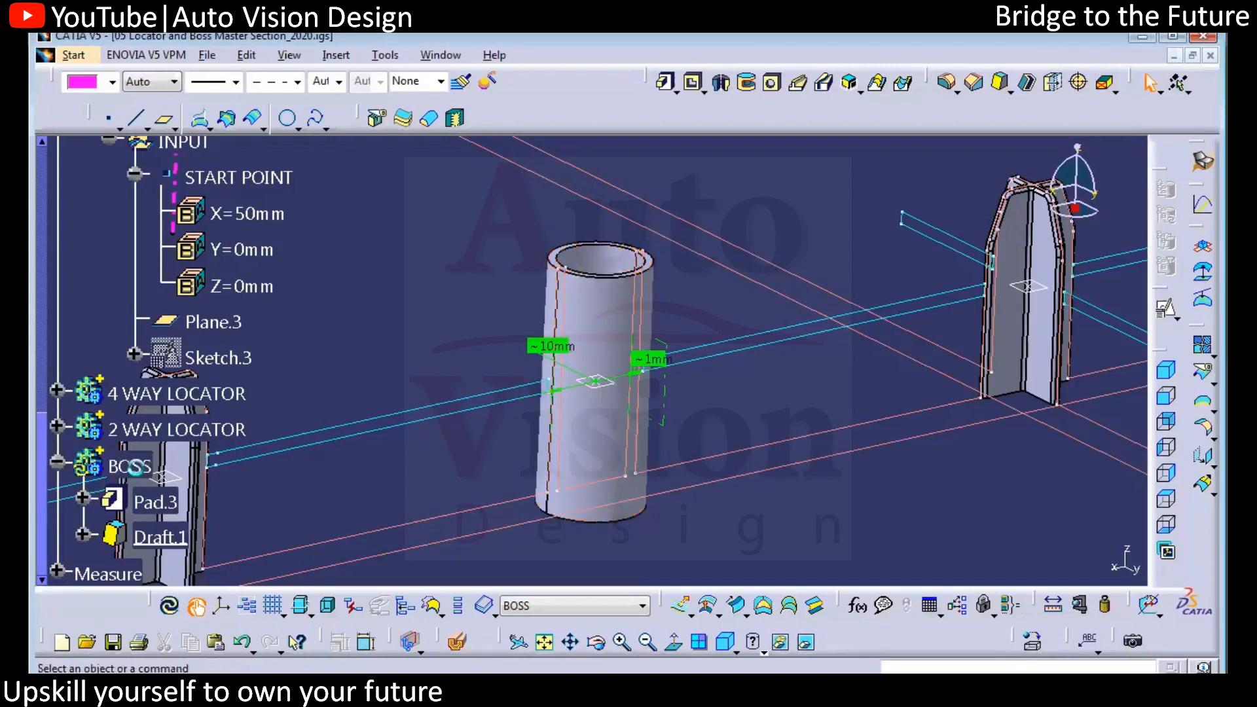
- Collapse the BOSS, WORK and PowerCopy branches of the specification tree and insert a new body
click(130, 468)
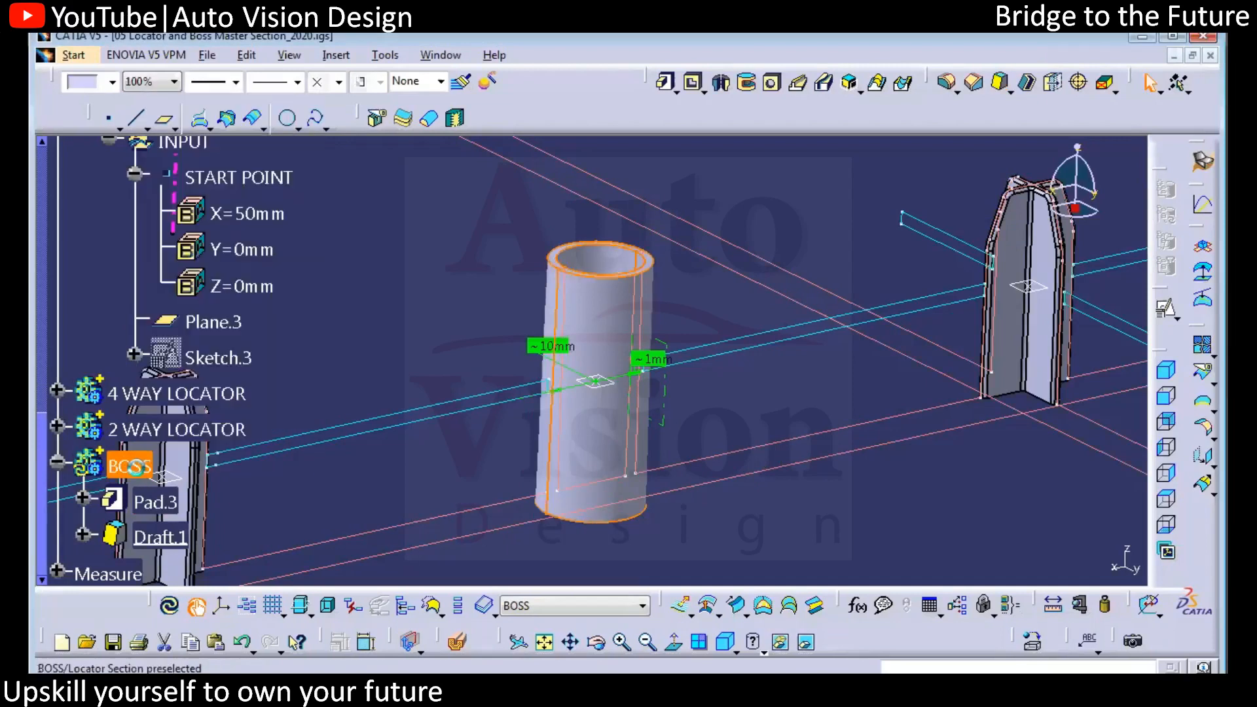
click(58, 462)
scroll(45, 330, up, 10)
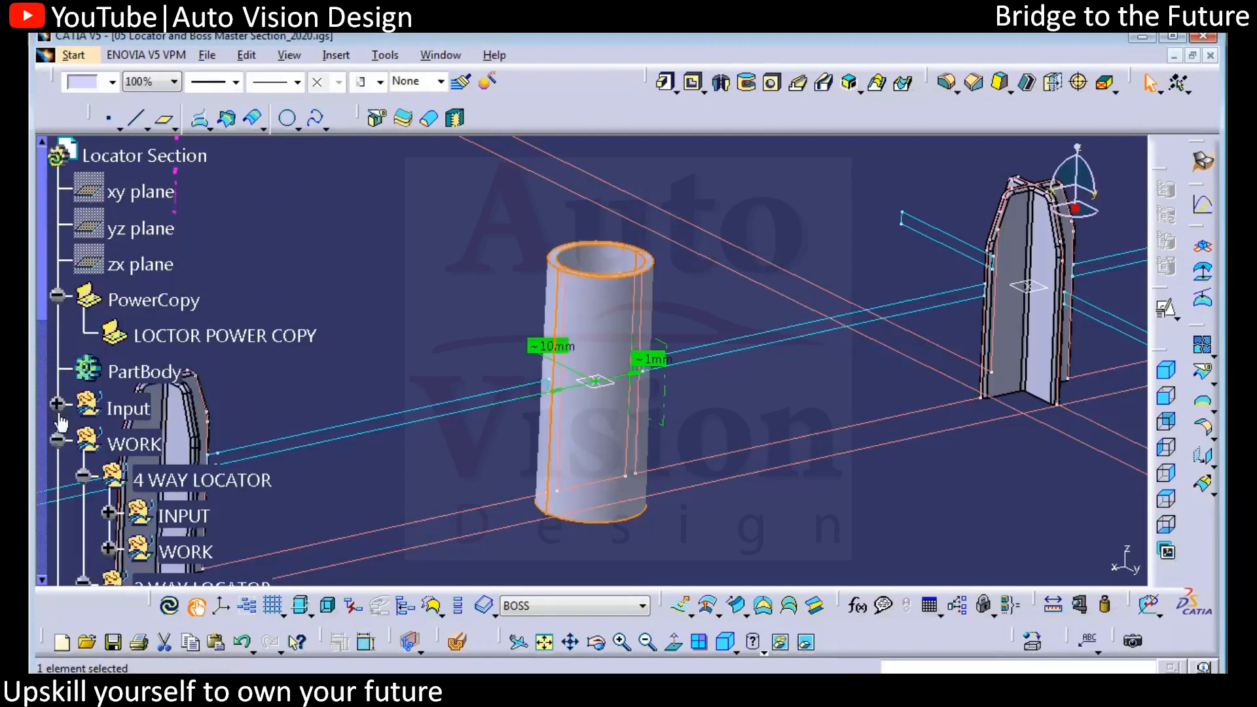
click(58, 444)
click(57, 299)
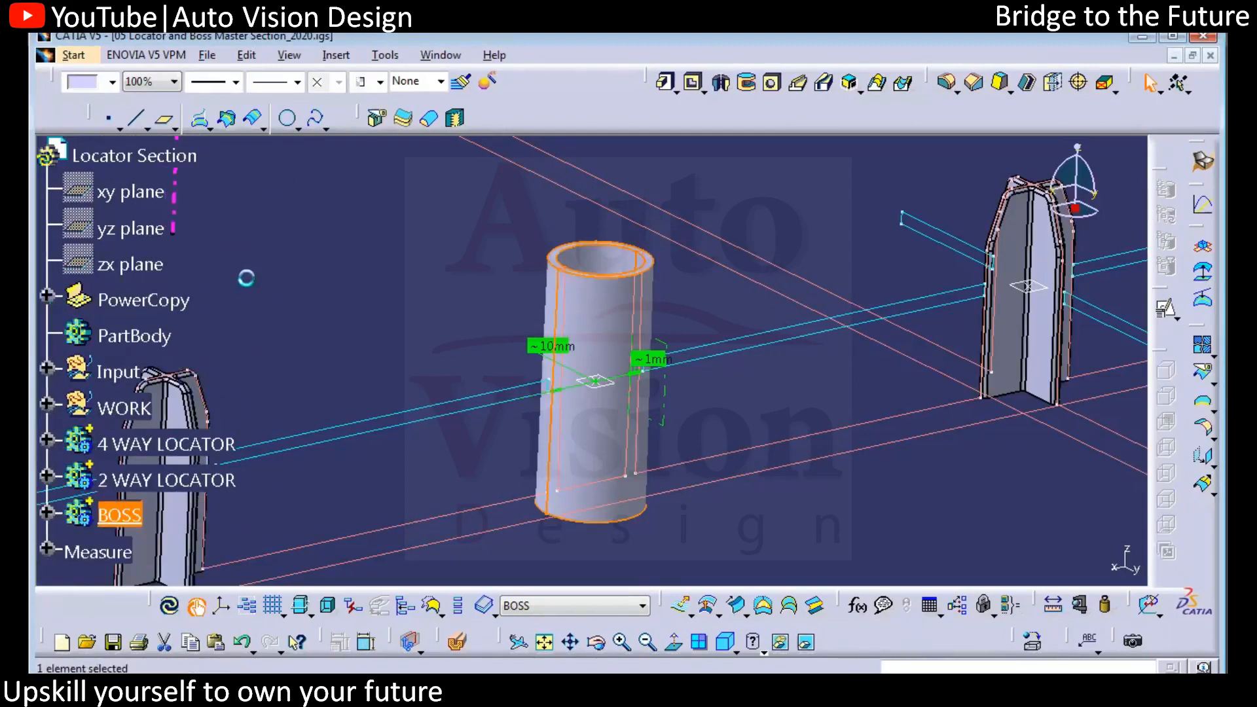
right_click(132, 162)
click(207, 482)
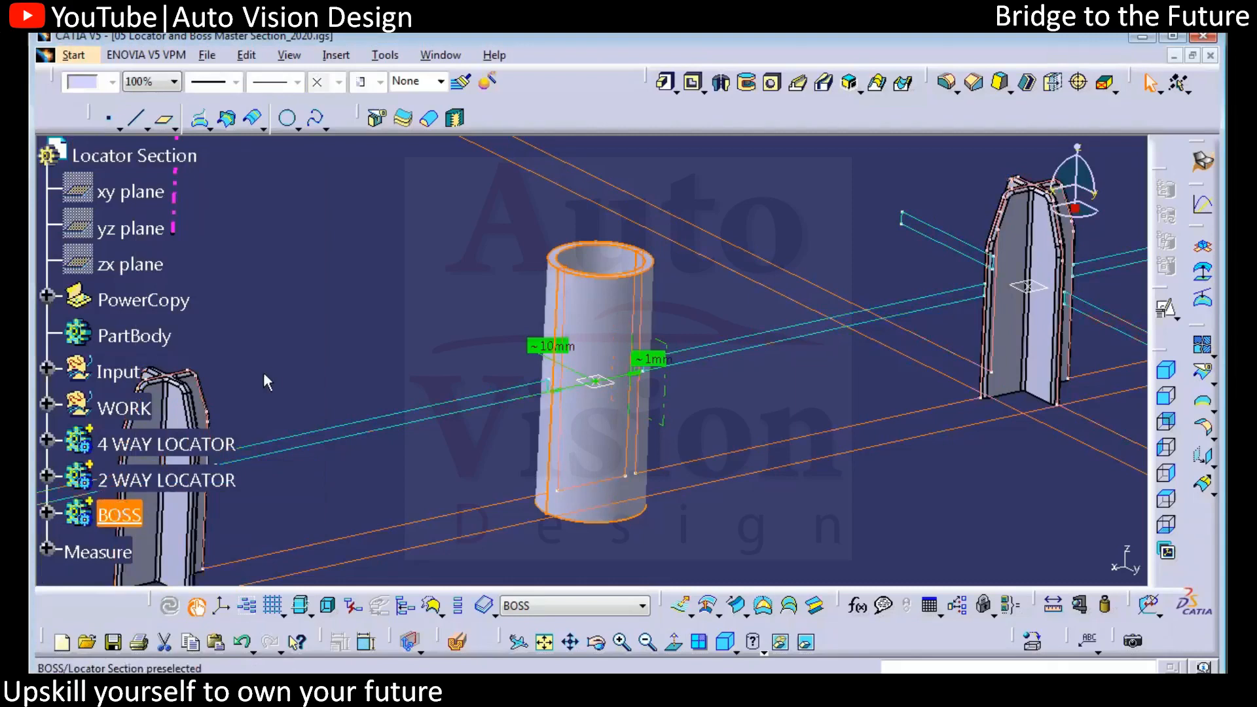
mouse_move(423, 287)
middle_down()
mouse_move(477, 347)
mouse_move(429, 330)
mouse_move(427, 298)
middle_up()
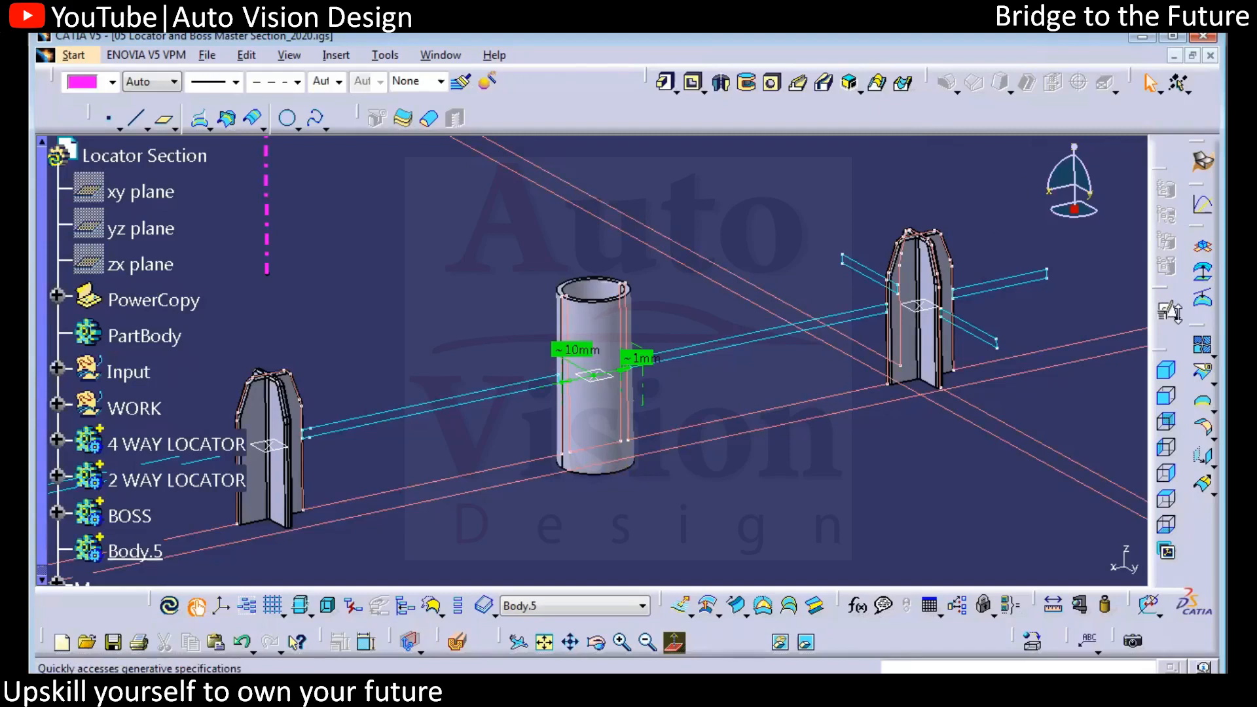
- Create a positioned sketch on Plane.3 with its origin projected from the boss's START POINT
click(1178, 316)
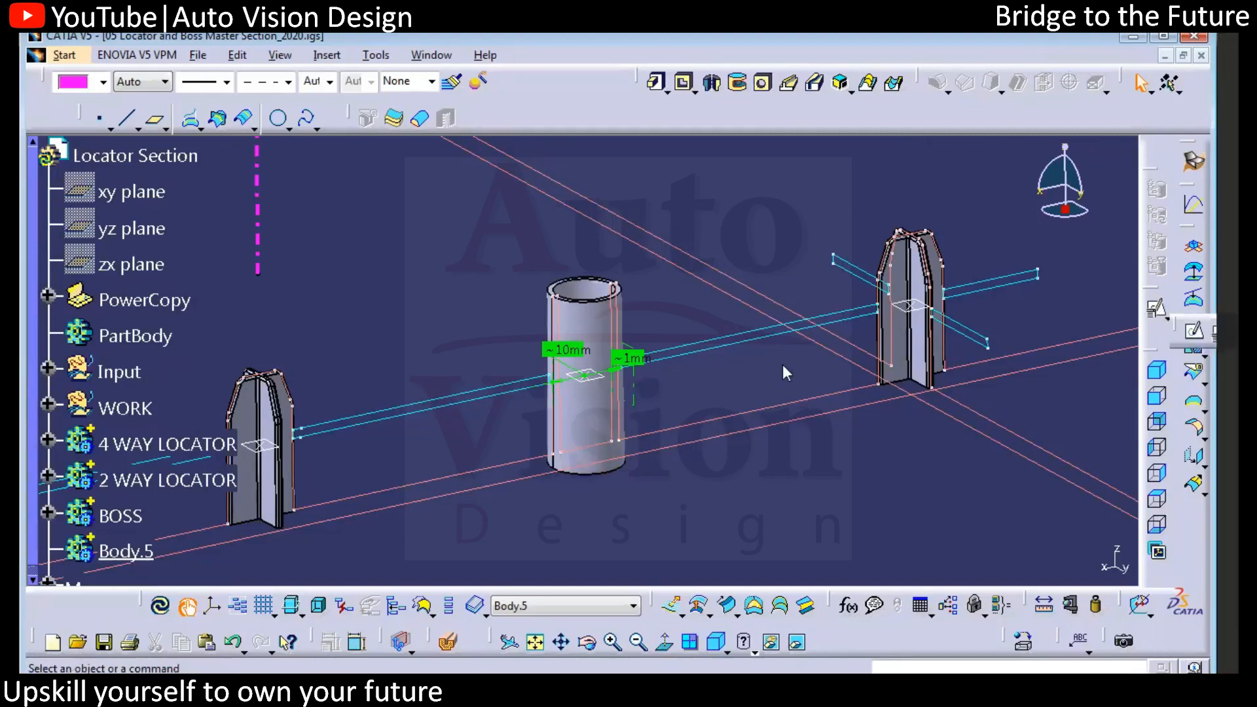
click(603, 381)
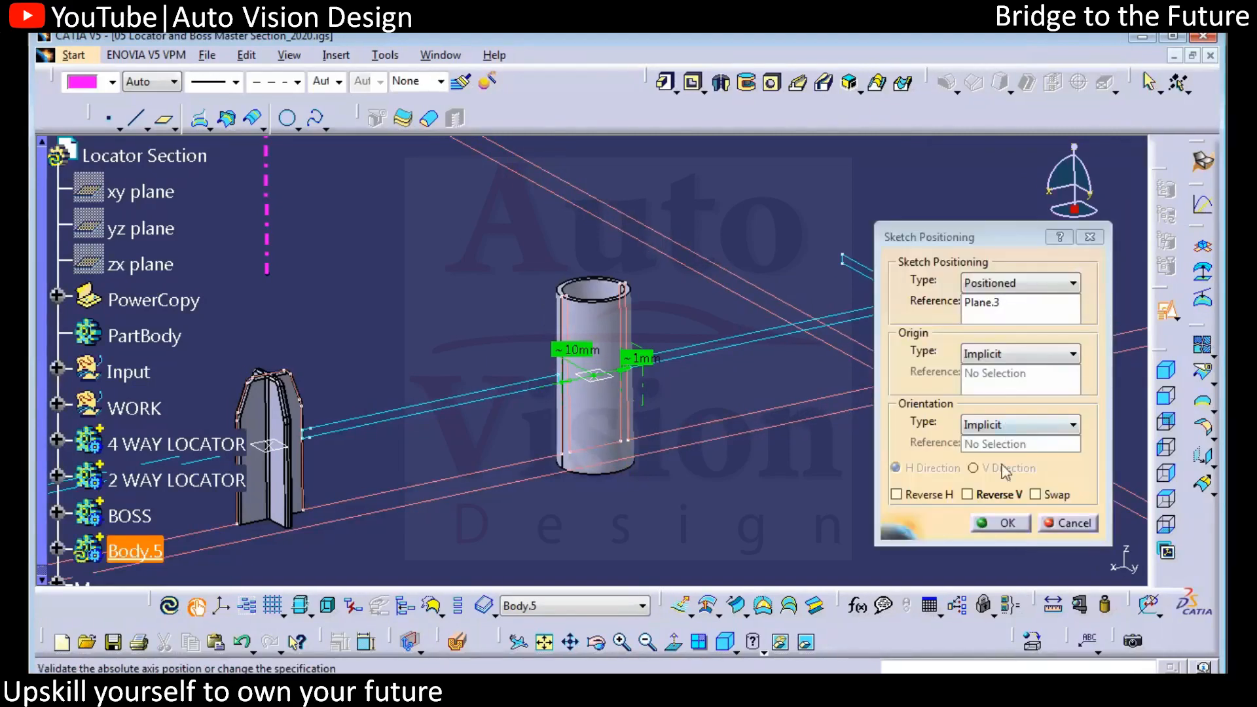
click(1008, 376)
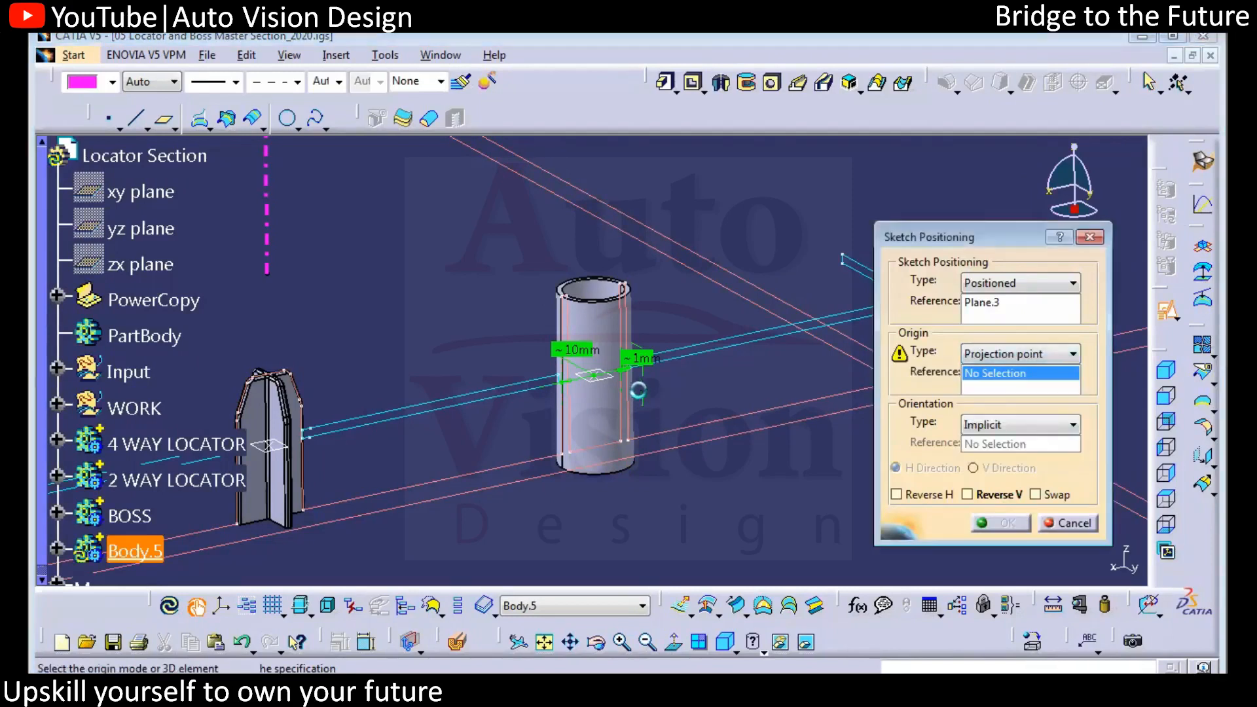
click(605, 380)
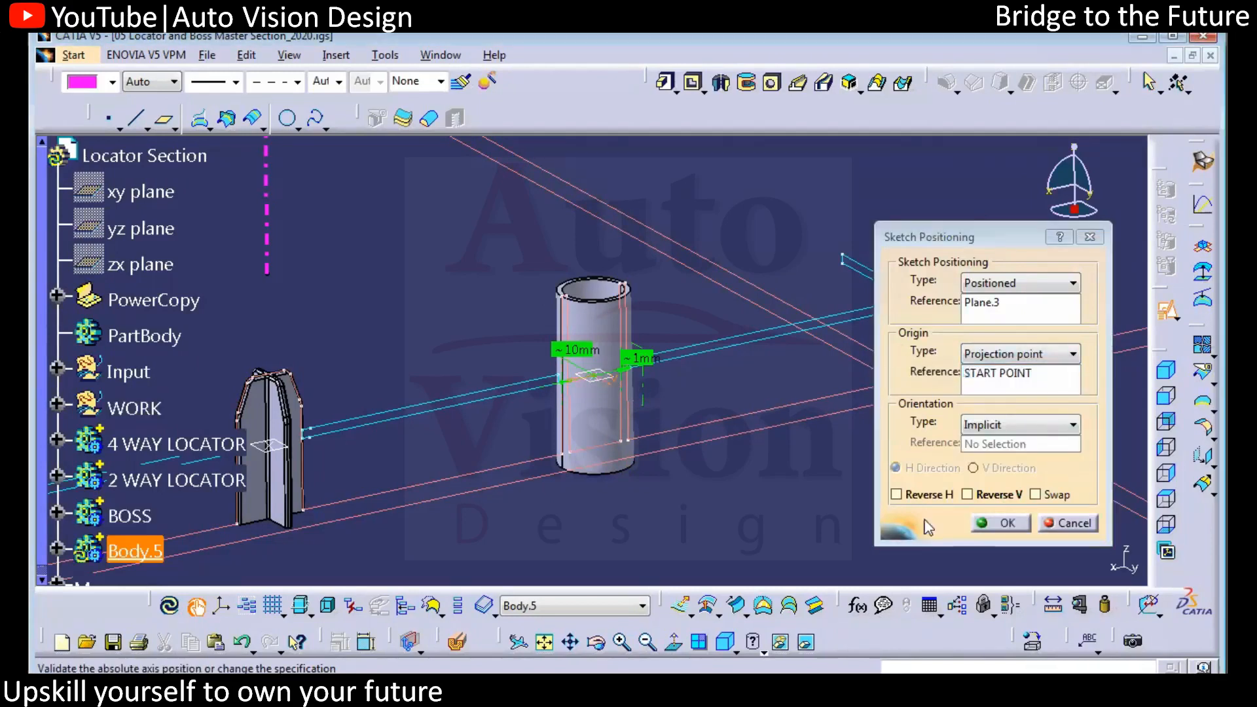
click(982, 522)
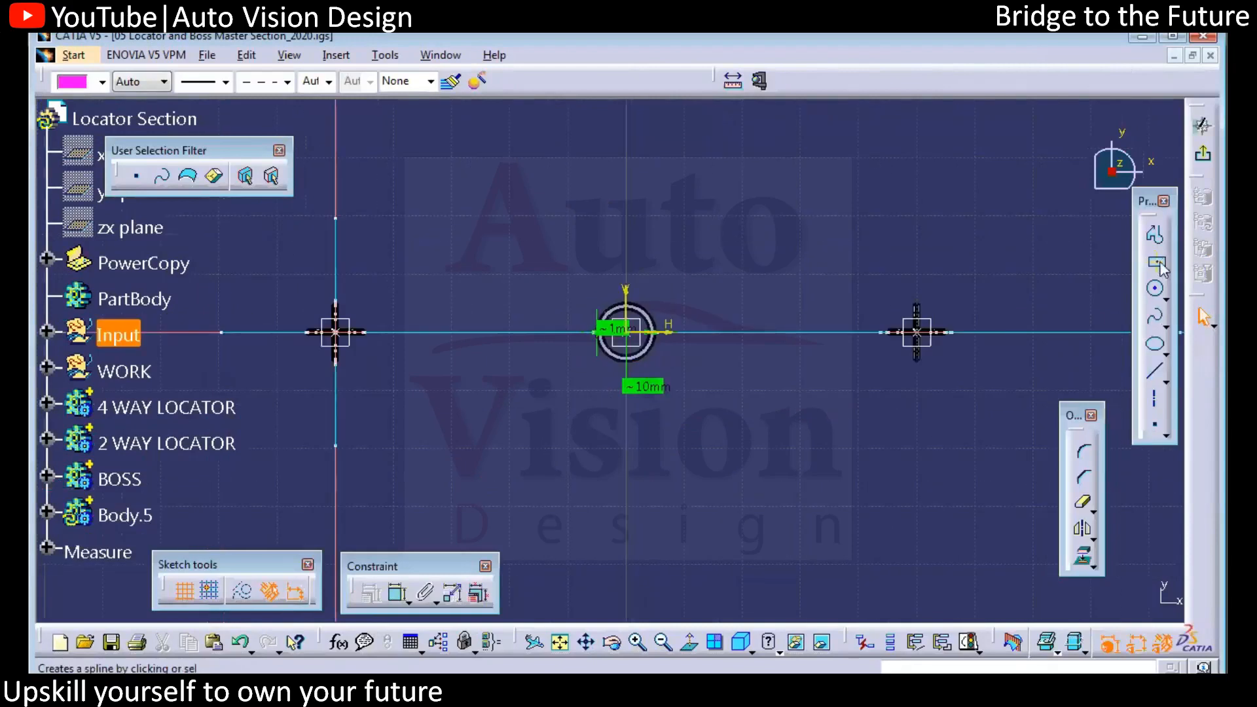
- Sketch a centered rectangle on the origin, large enough to span the boss and both locators, and exit the sketch
click(1156, 261)
click(631, 331)
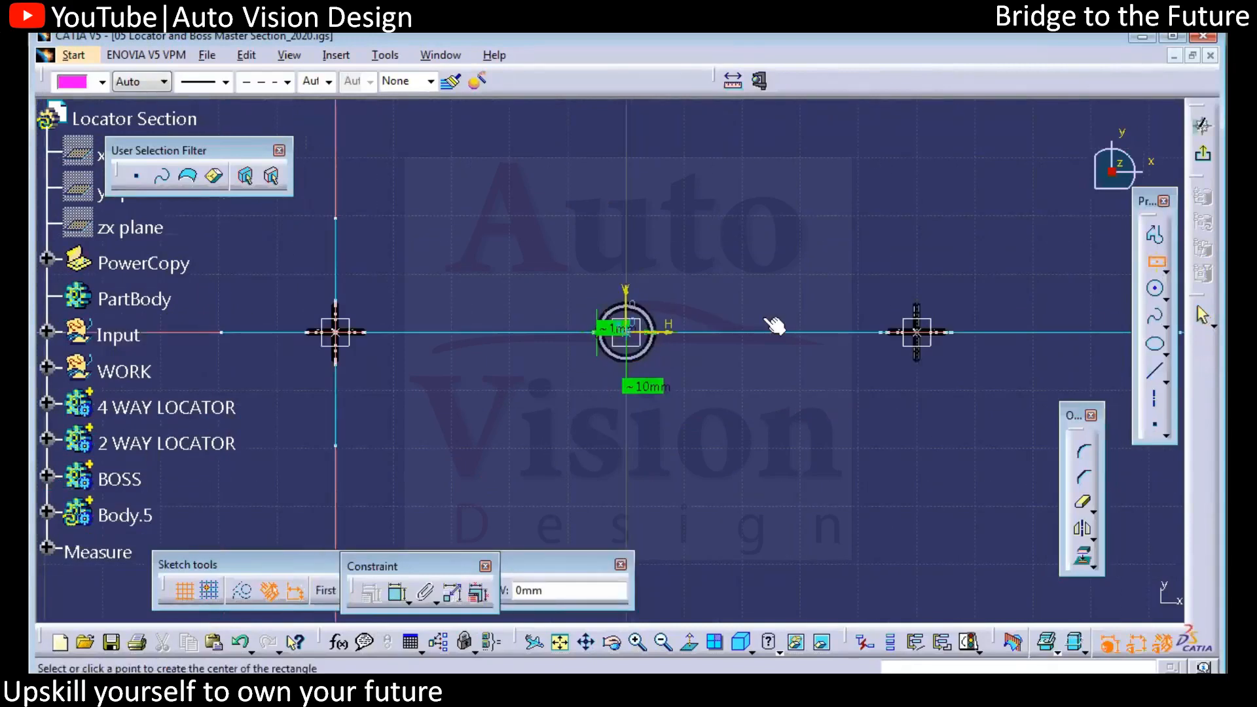
middle_drag(771, 319, 796, 441)
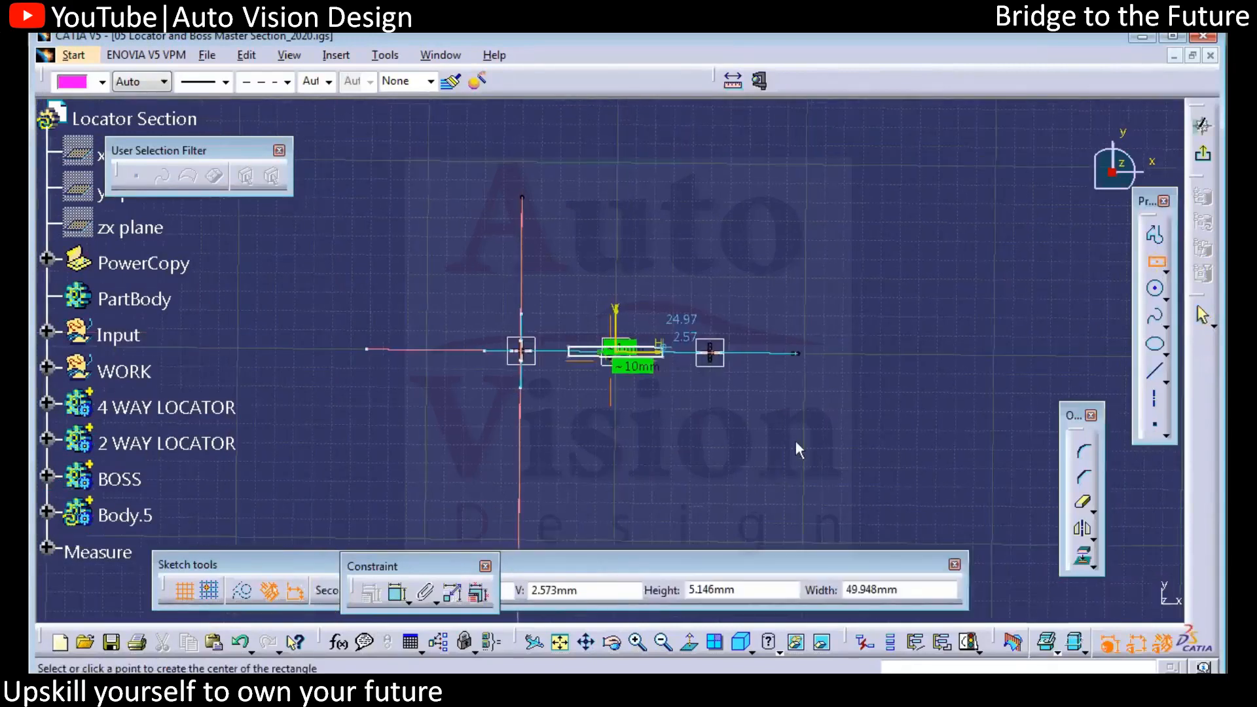
click(787, 309)
click(1203, 154)
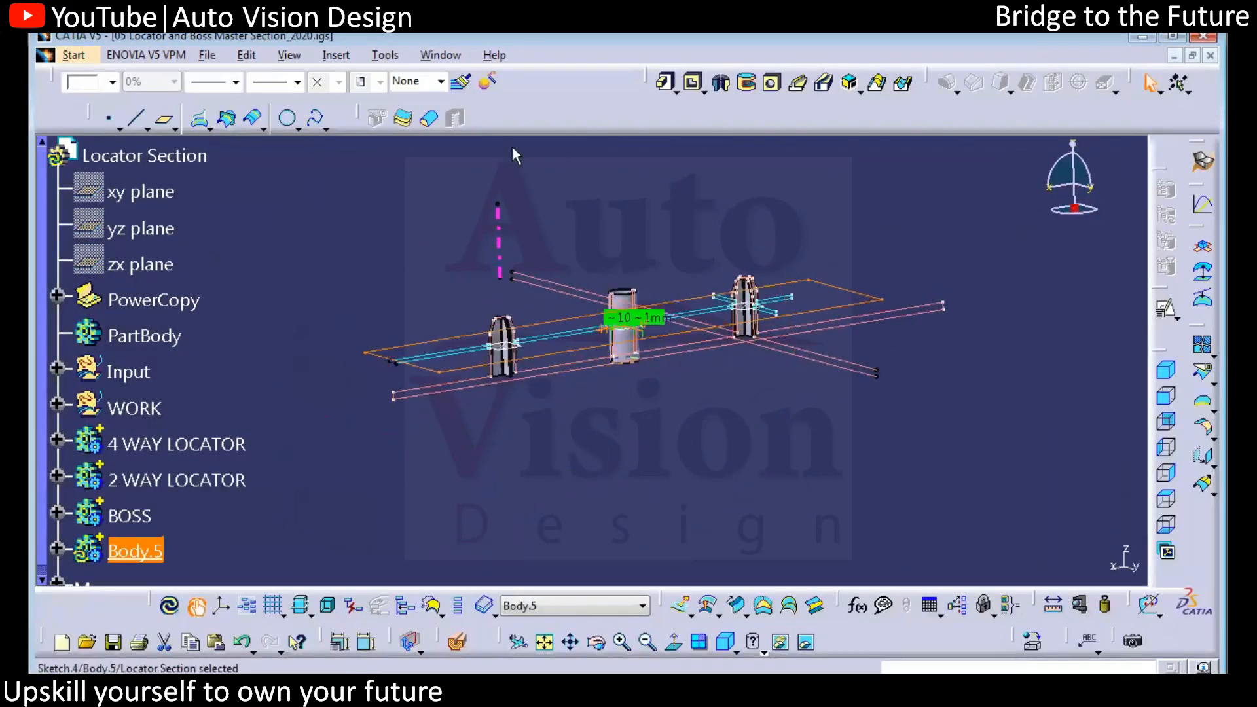
- Start a pad from the base rectangle sketch on Plane.3 and show its second-limit settings
click(665, 81)
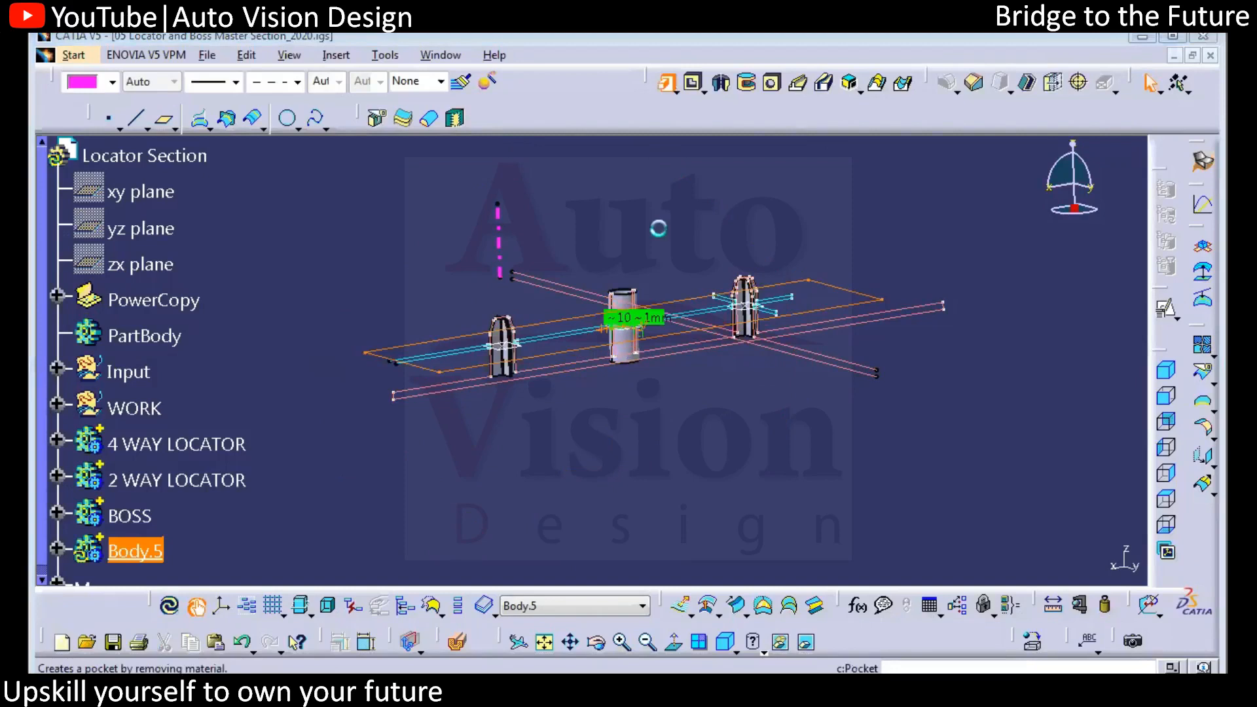
middle_drag(702, 418, 663, 408)
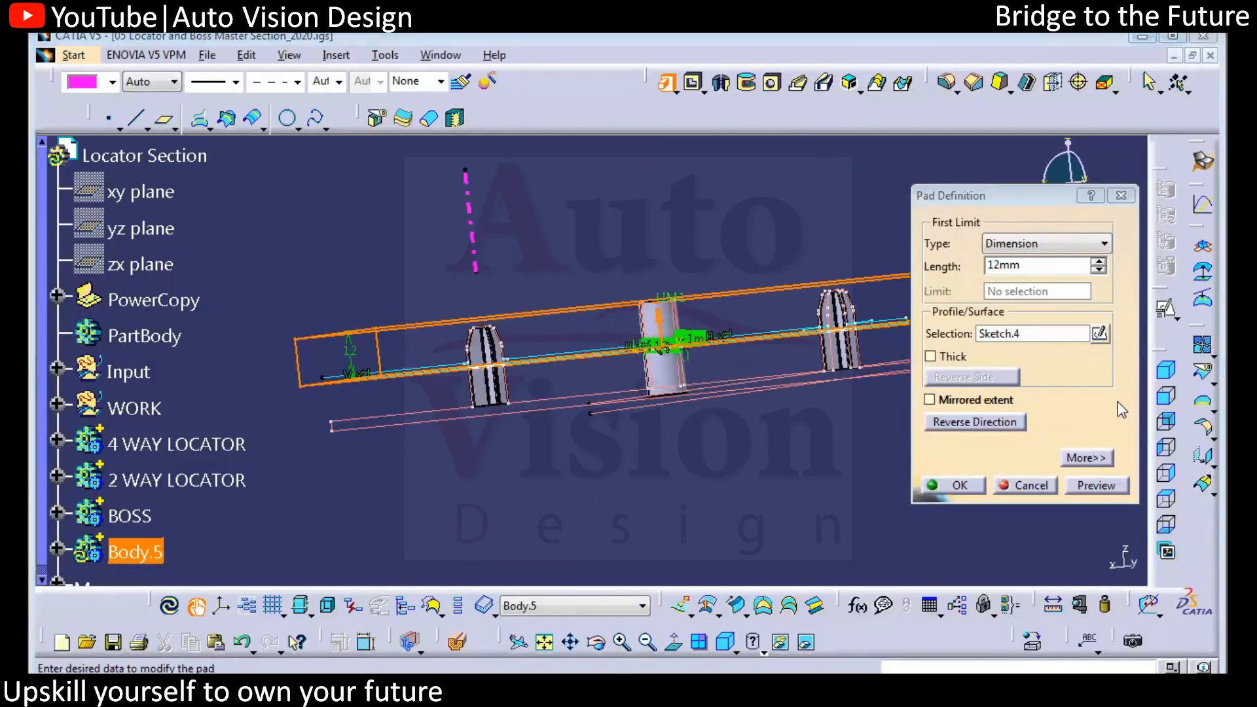
click(1086, 458)
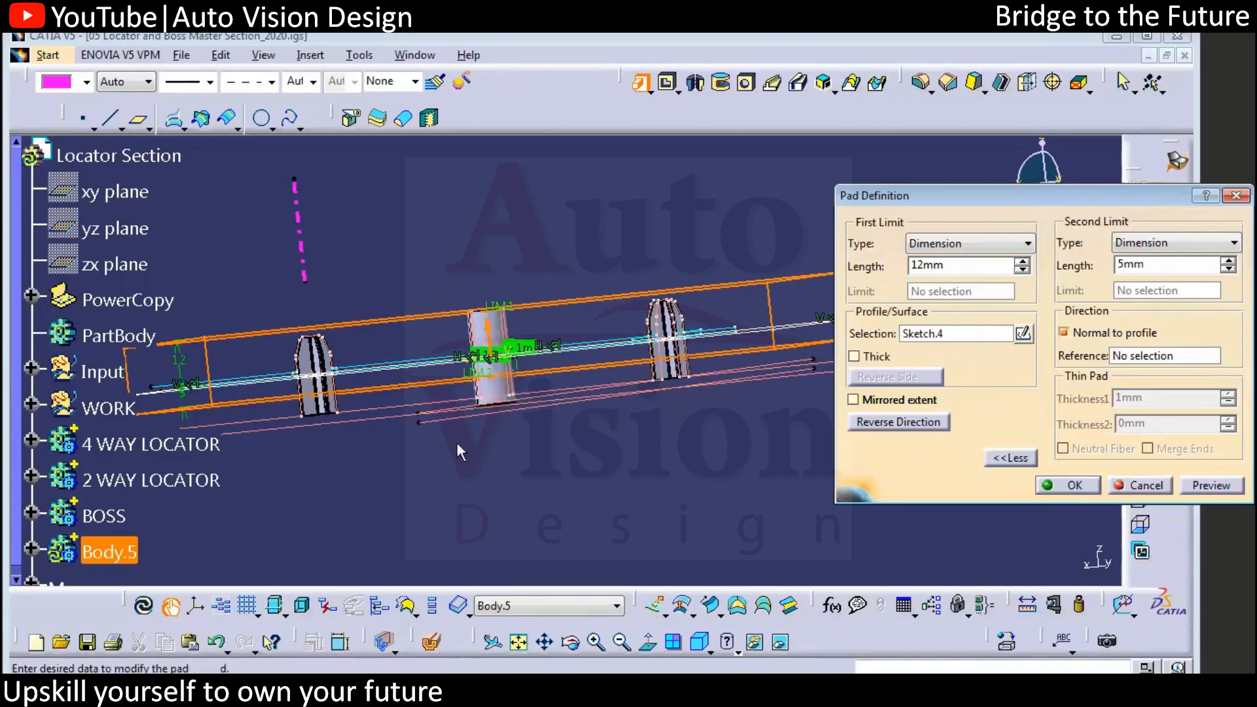
middle_drag(433, 462, 681, 457)
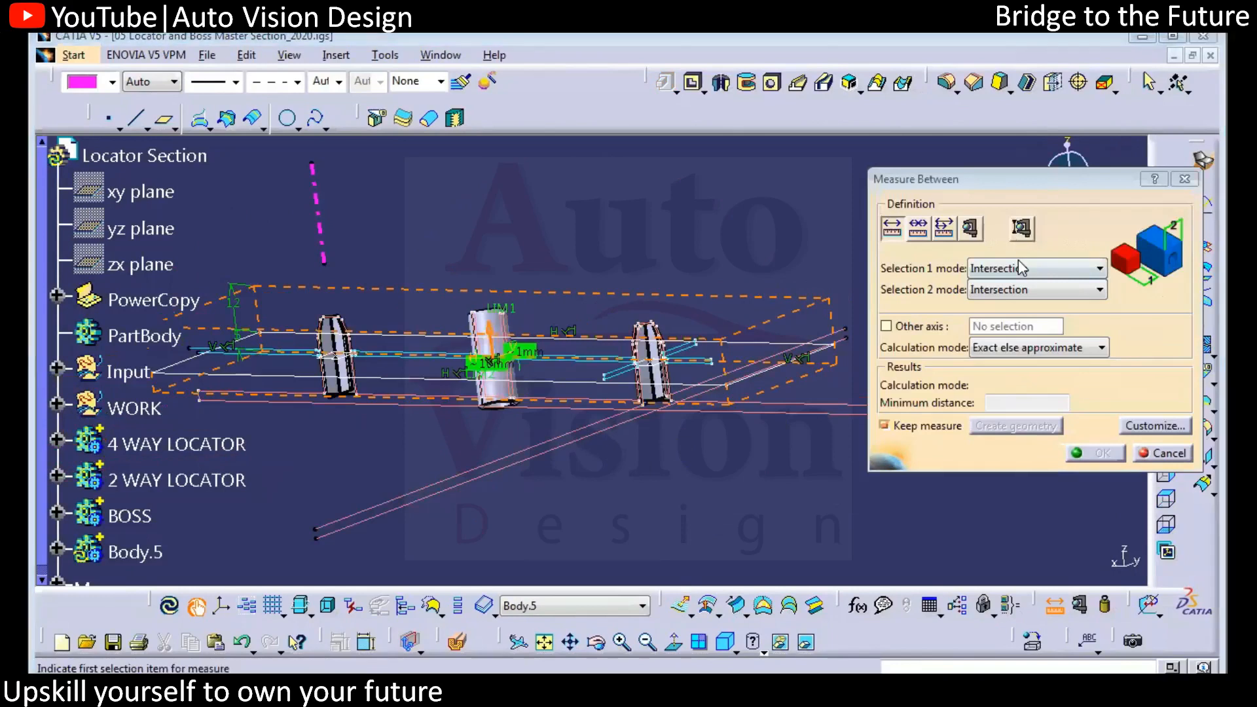
- Measure between Plane.3 and a base section line using Surface only and Edge only selection modes
click(1019, 263)
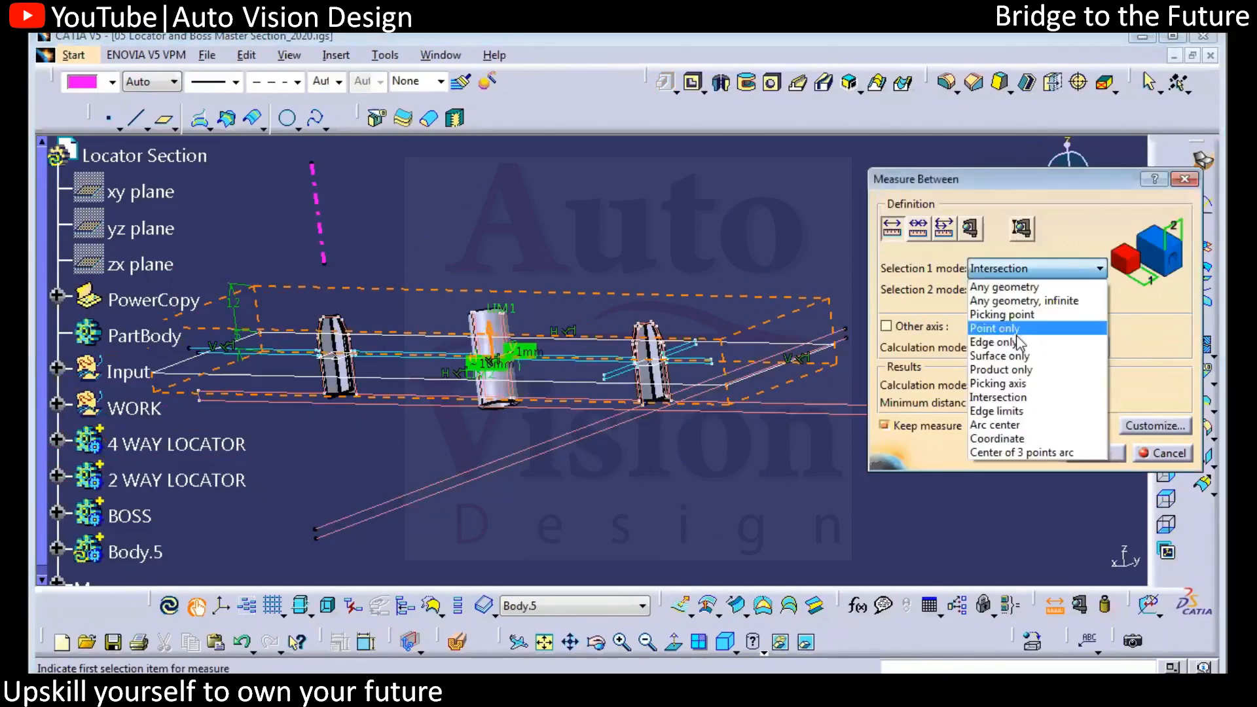
click(1018, 342)
click(1022, 289)
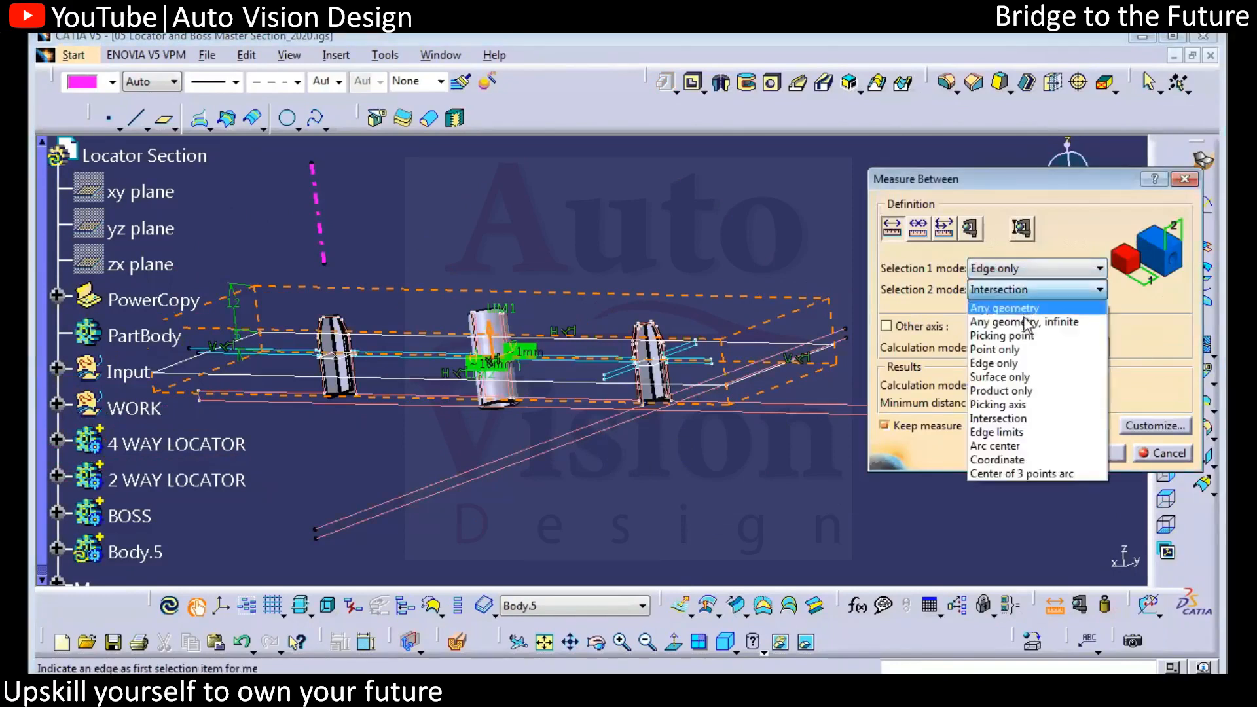
click(1019, 378)
middle_drag(521, 382, 595, 359)
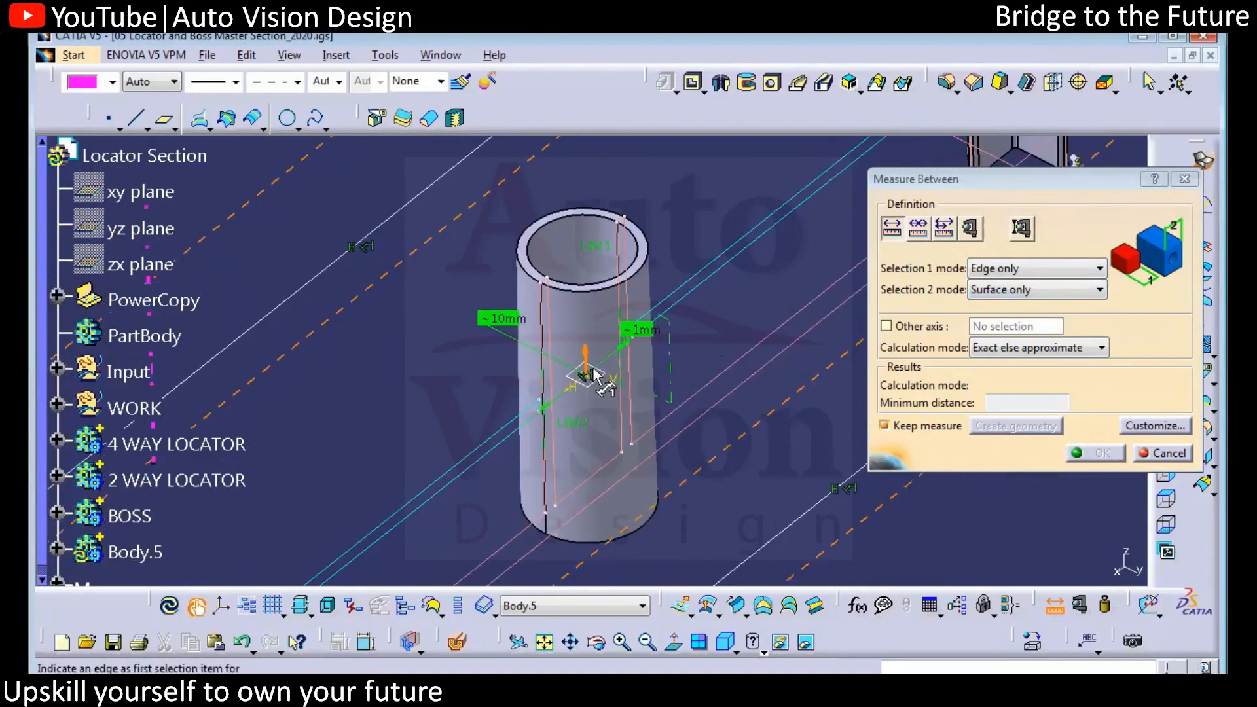
click(1034, 268)
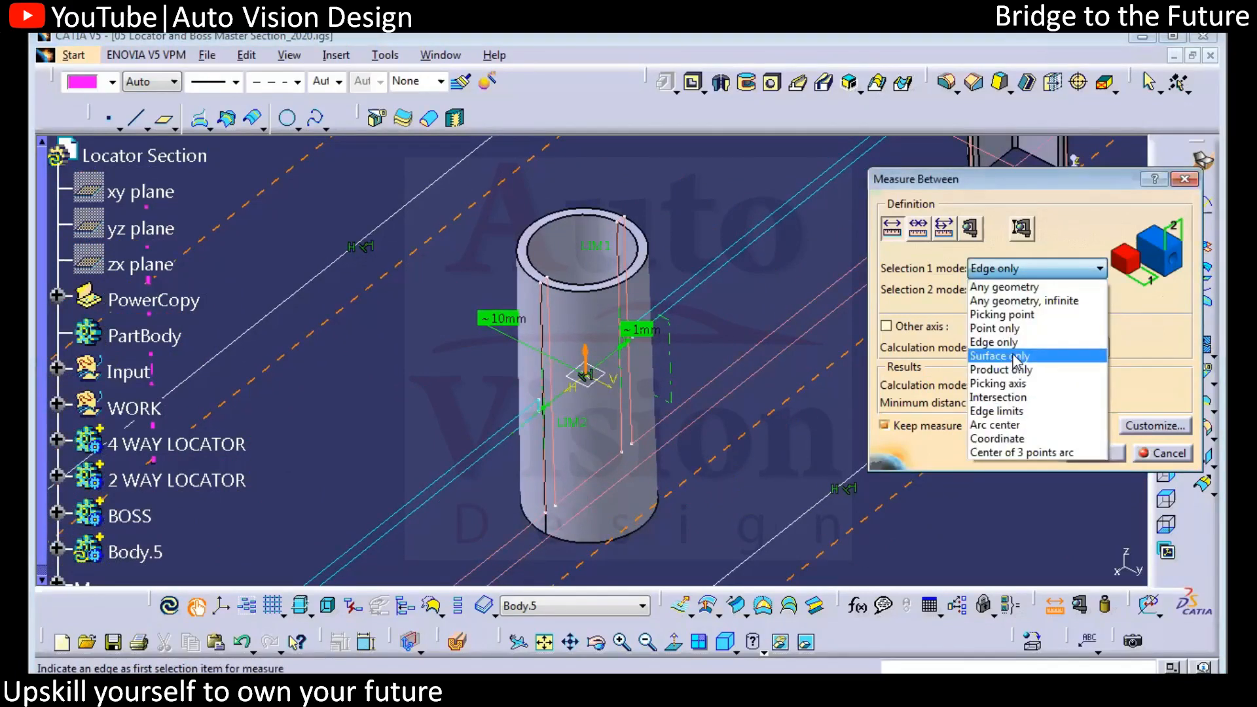
click(1008, 355)
click(609, 380)
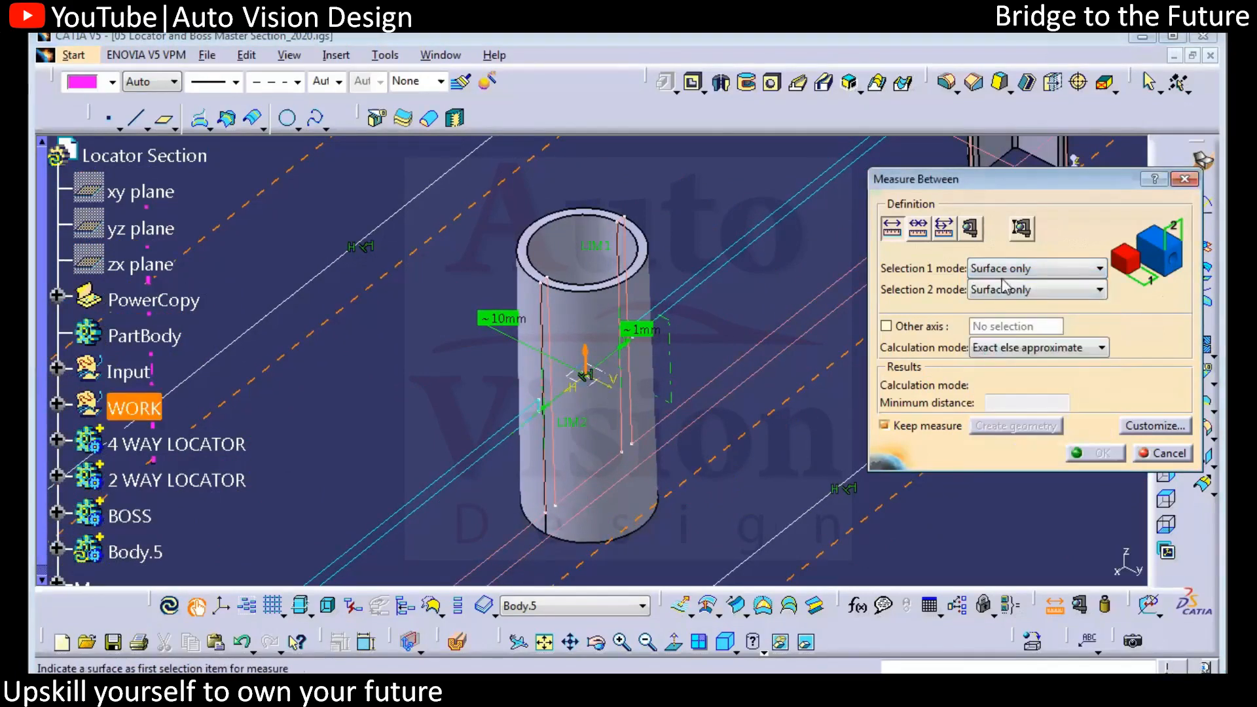
click(1034, 289)
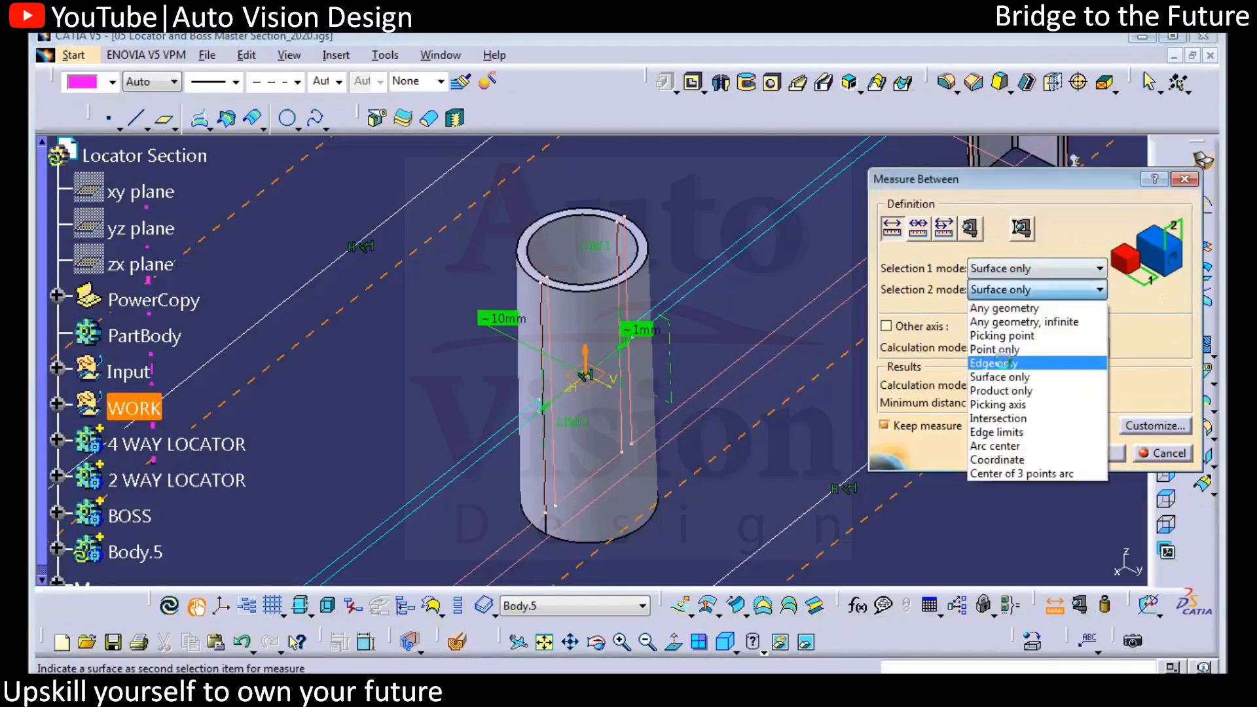
click(993, 362)
middle_drag(735, 382, 707, 386)
click(705, 384)
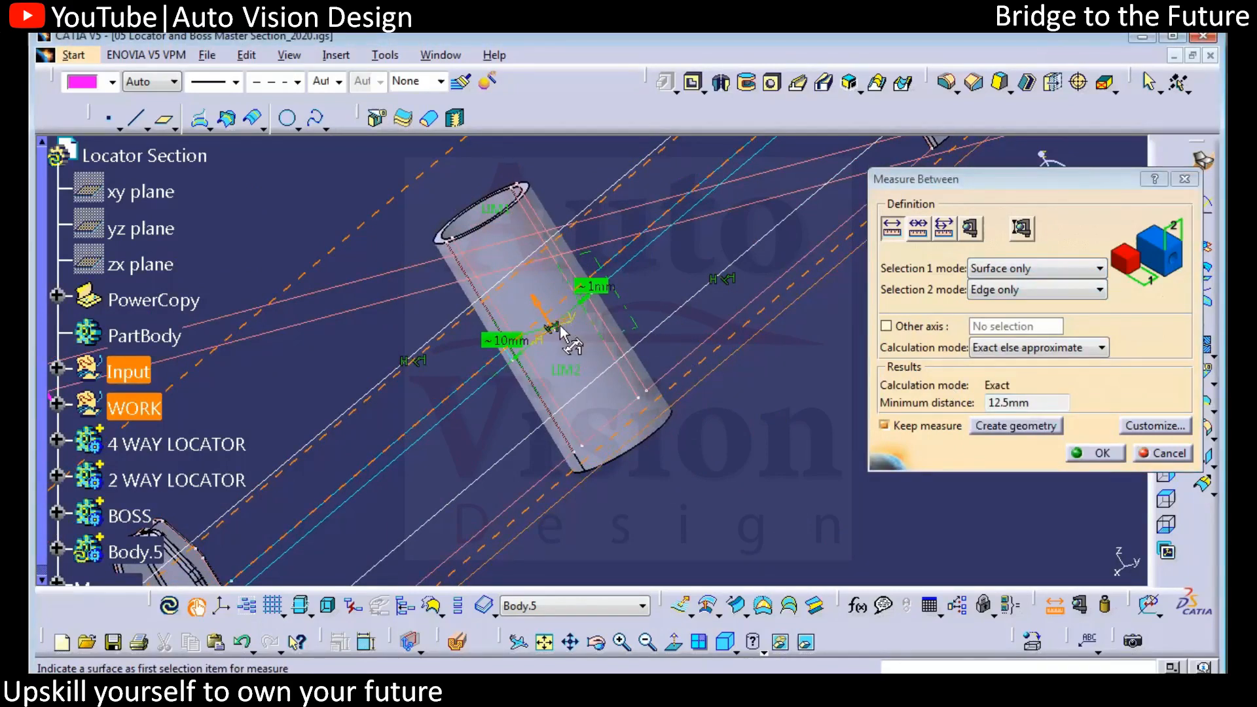
- Measure from Plane.3 to the other base section line, keeping the measurement
middle_drag(583, 325, 665, 410)
click(568, 366)
click(677, 382)
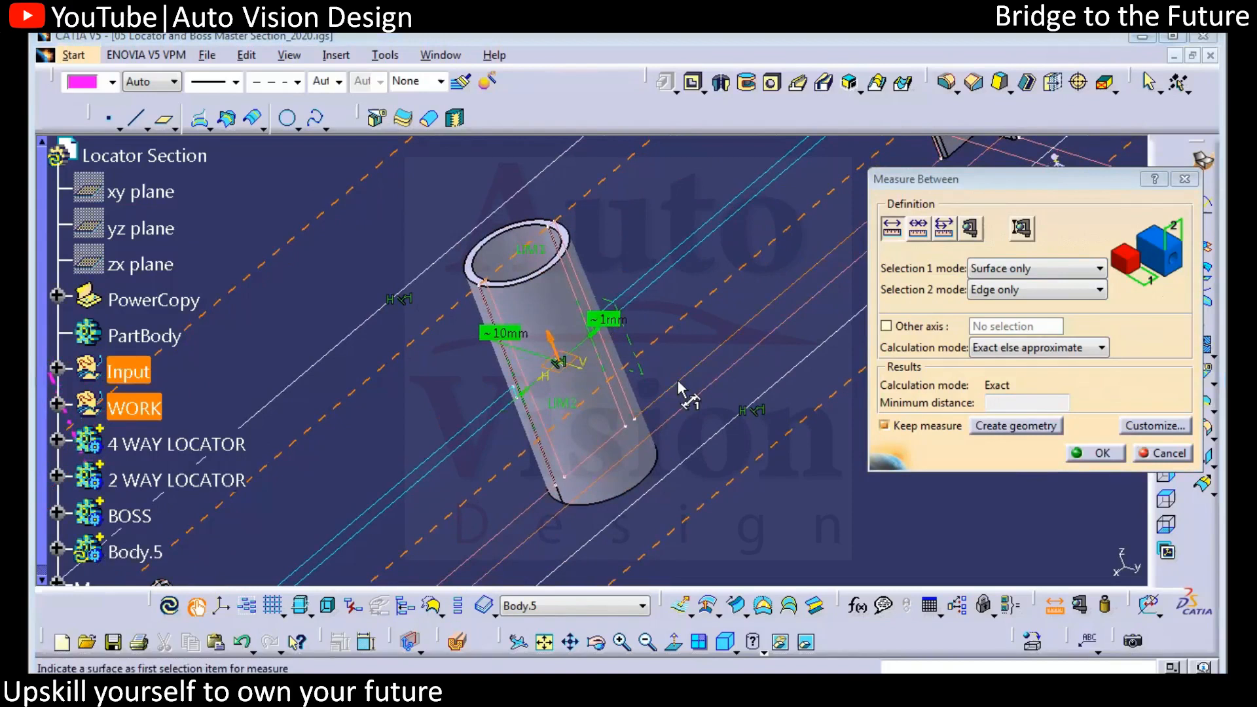
click(1106, 453)
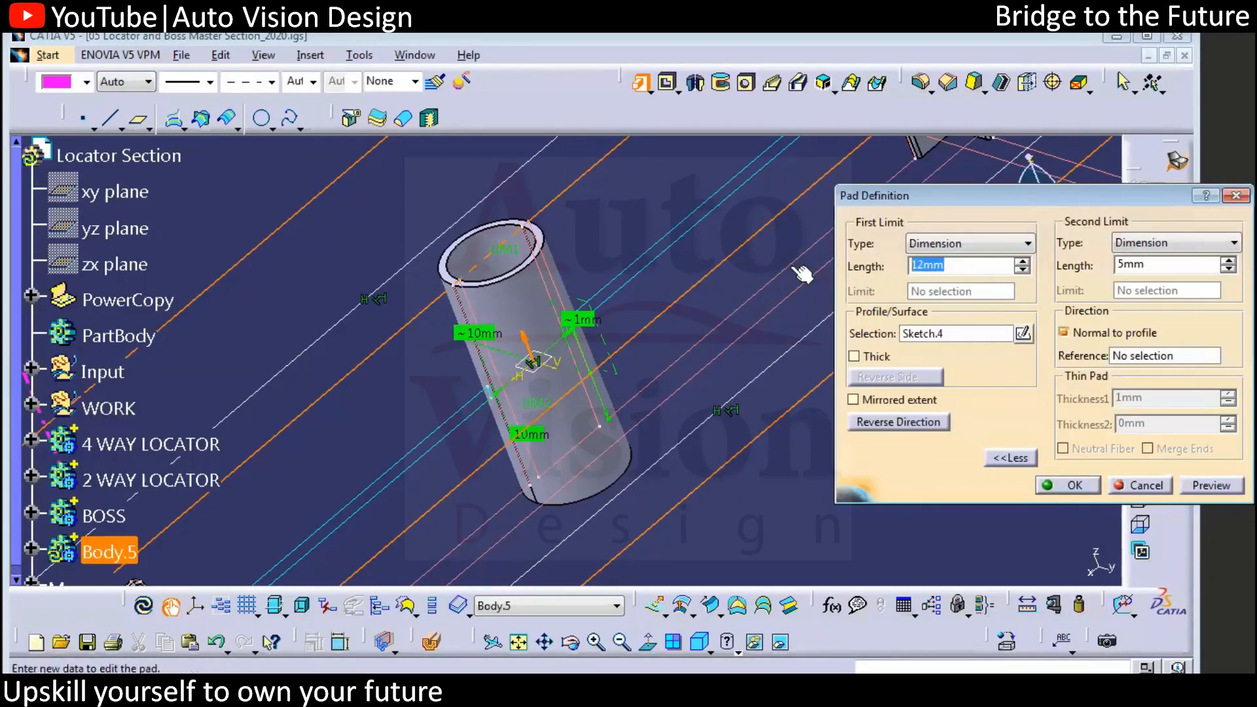
- Create the base pad with a first limit of -10 mm and a second limit of 12.5 mm
text(-1)
click(1153, 265)
drag(1156, 267, 1094, 271)
text(12.5)
key(Return)
click(925, 266)
text(0)
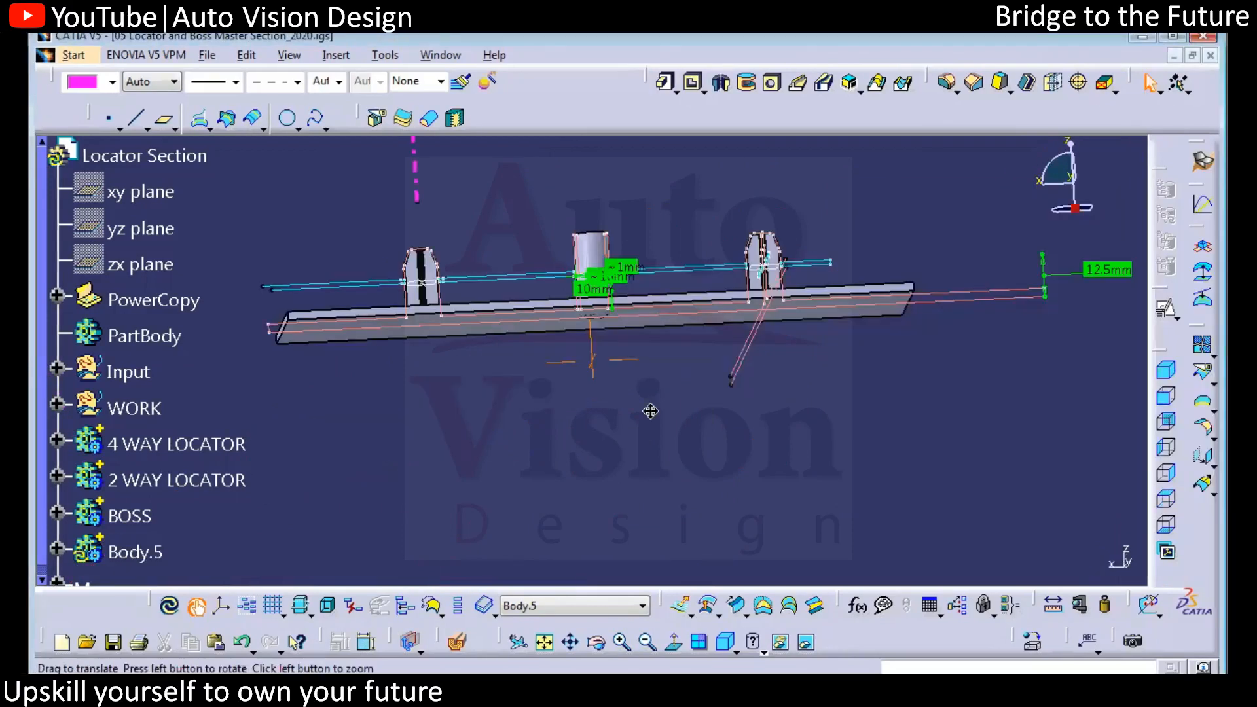
- Disable mirrored extent on the 4 WAY LOCATOR's Pad.1 and set its second limit to 12 mm
middle_drag(648, 410, 891, 345)
middle_drag(544, 430, 768, 375)
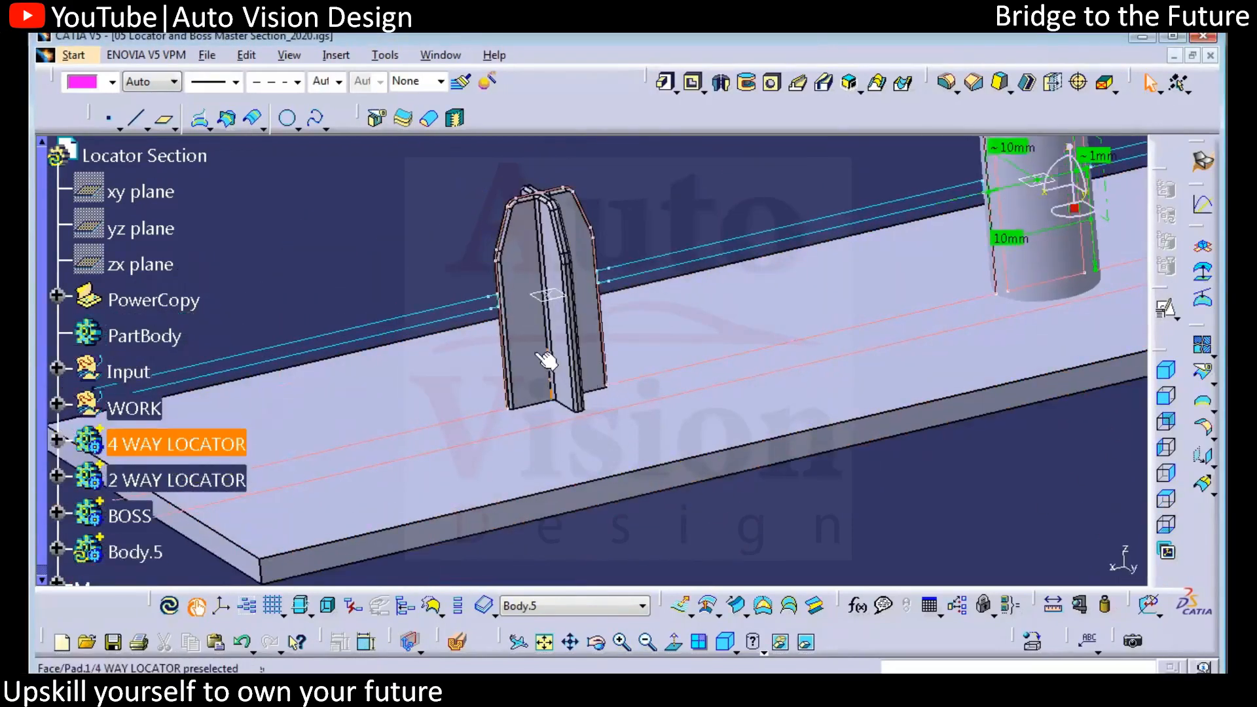
click(546, 359)
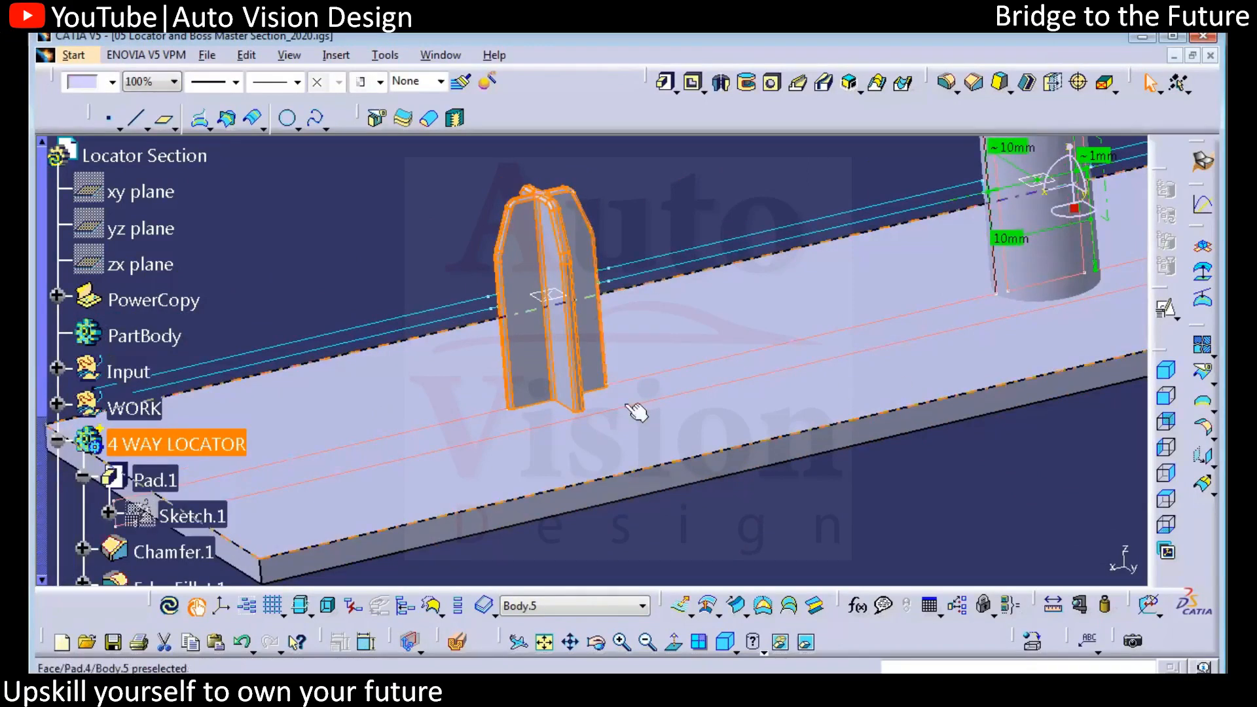
double_click(161, 482)
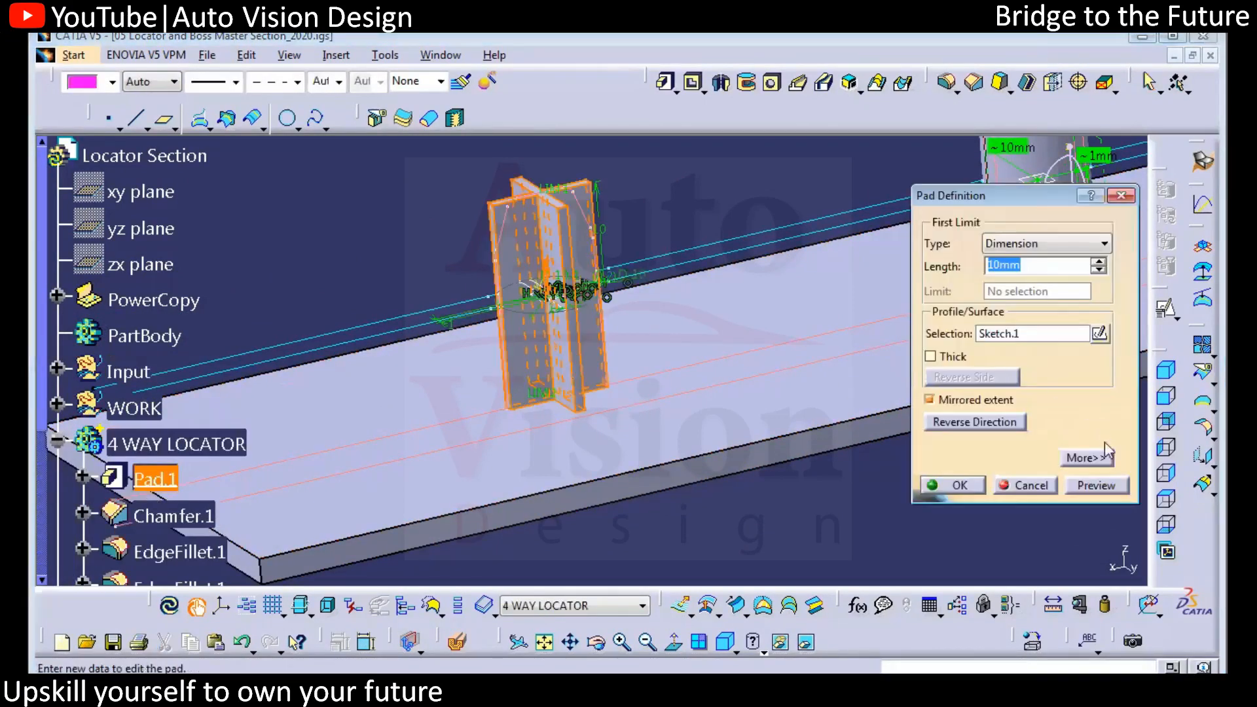
click(1100, 459)
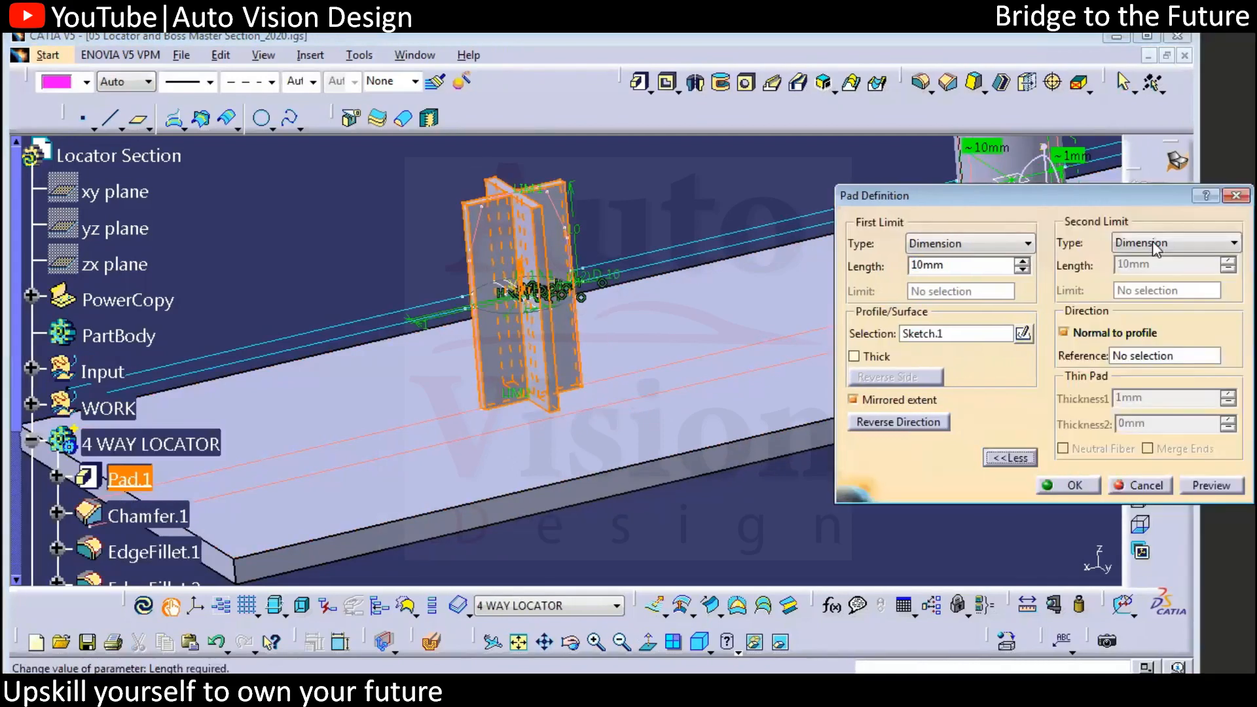
click(853, 399)
double_click(942, 278)
text(12)
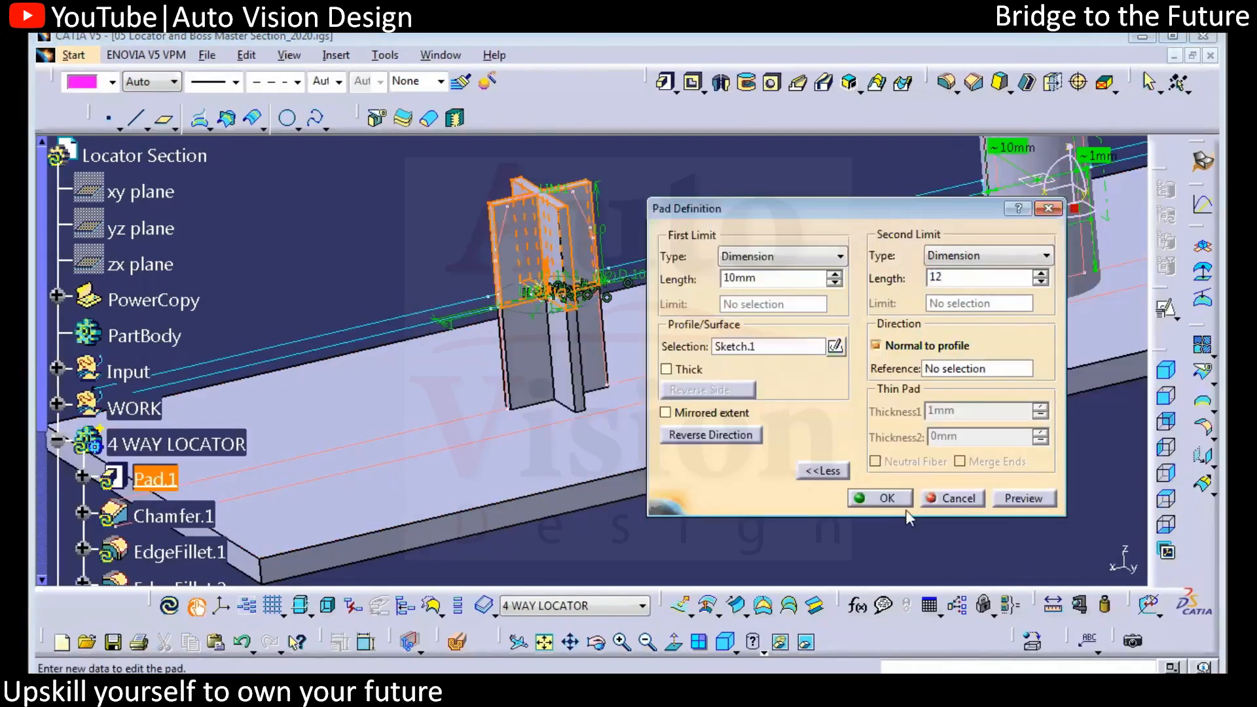
click(890, 499)
- Disable mirrored extent on the 2 WAY LOCATOR's pad and set its second limit to 12 mm
middle_drag(829, 415, 719, 400)
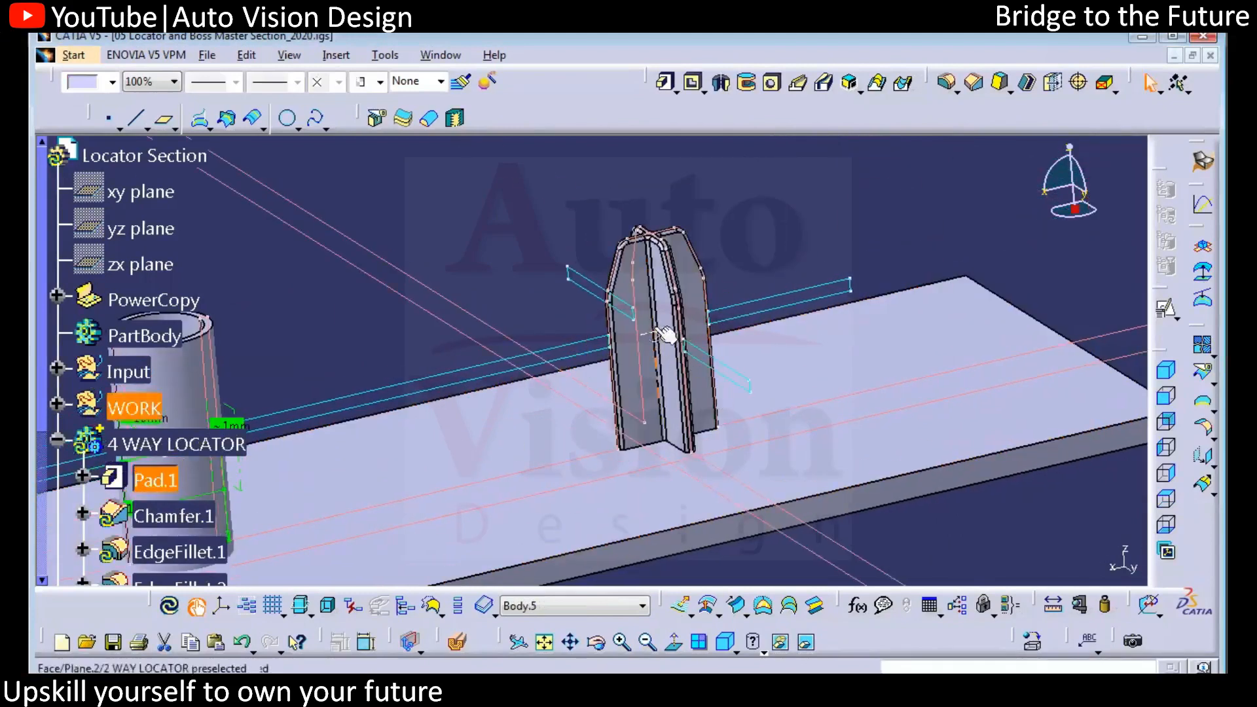
double_click(638, 293)
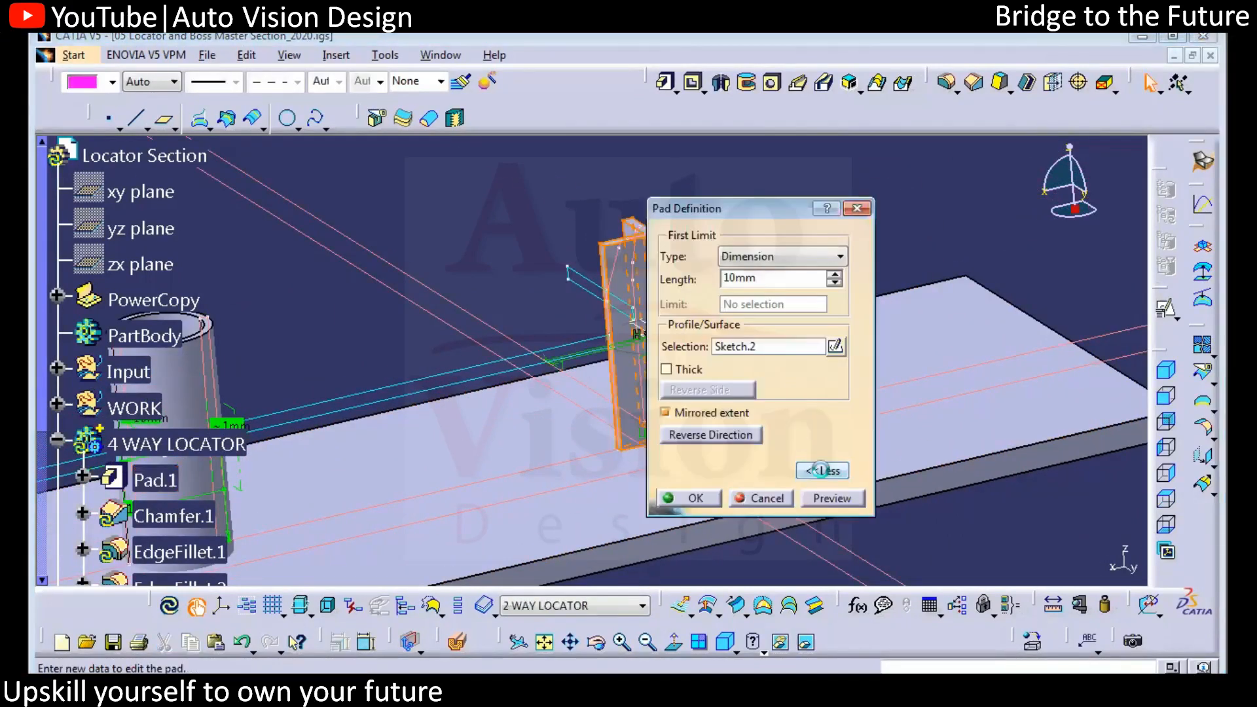
click(815, 472)
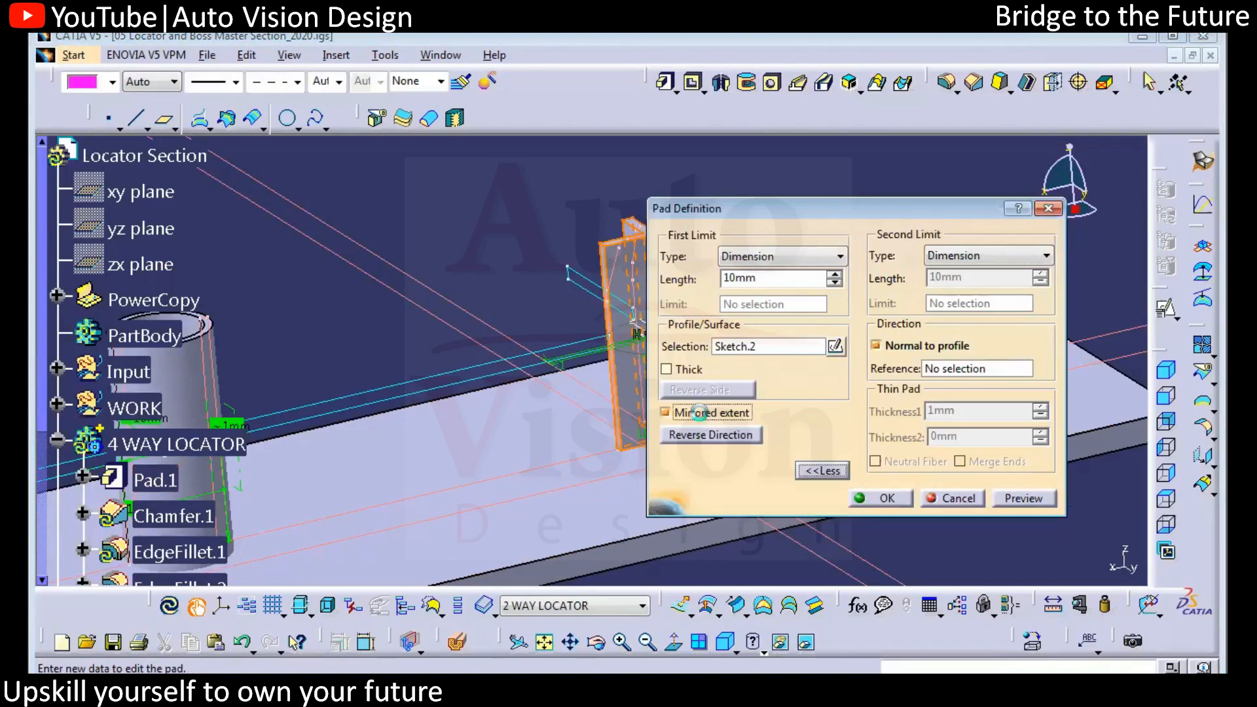
click(712, 413)
text(10)
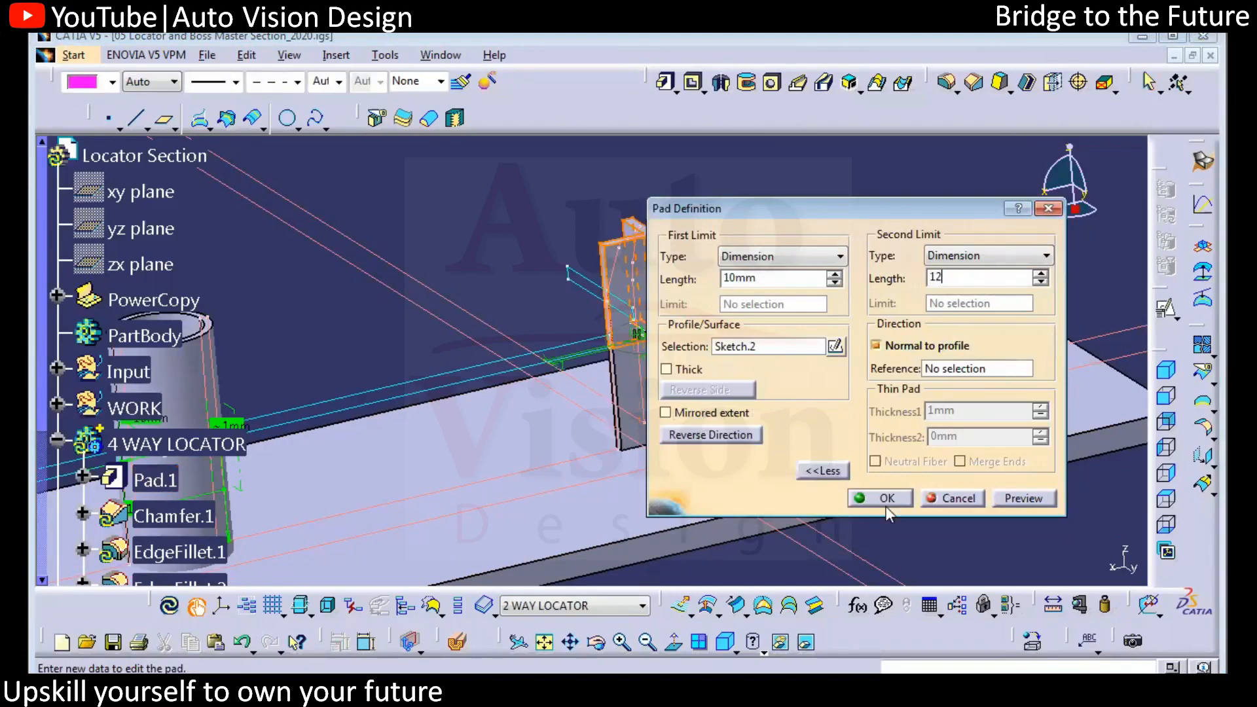
click(886, 505)
click(199, 448)
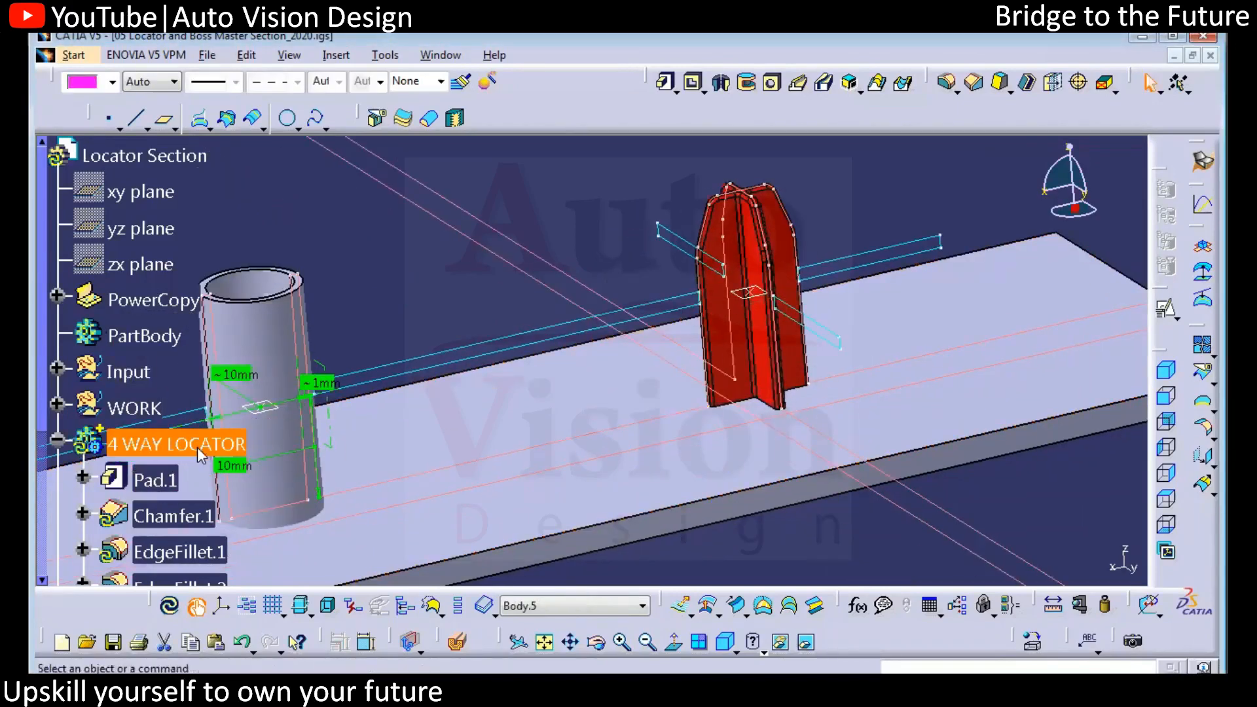
key(Delete)
right_click(196, 446)
key(Escape)
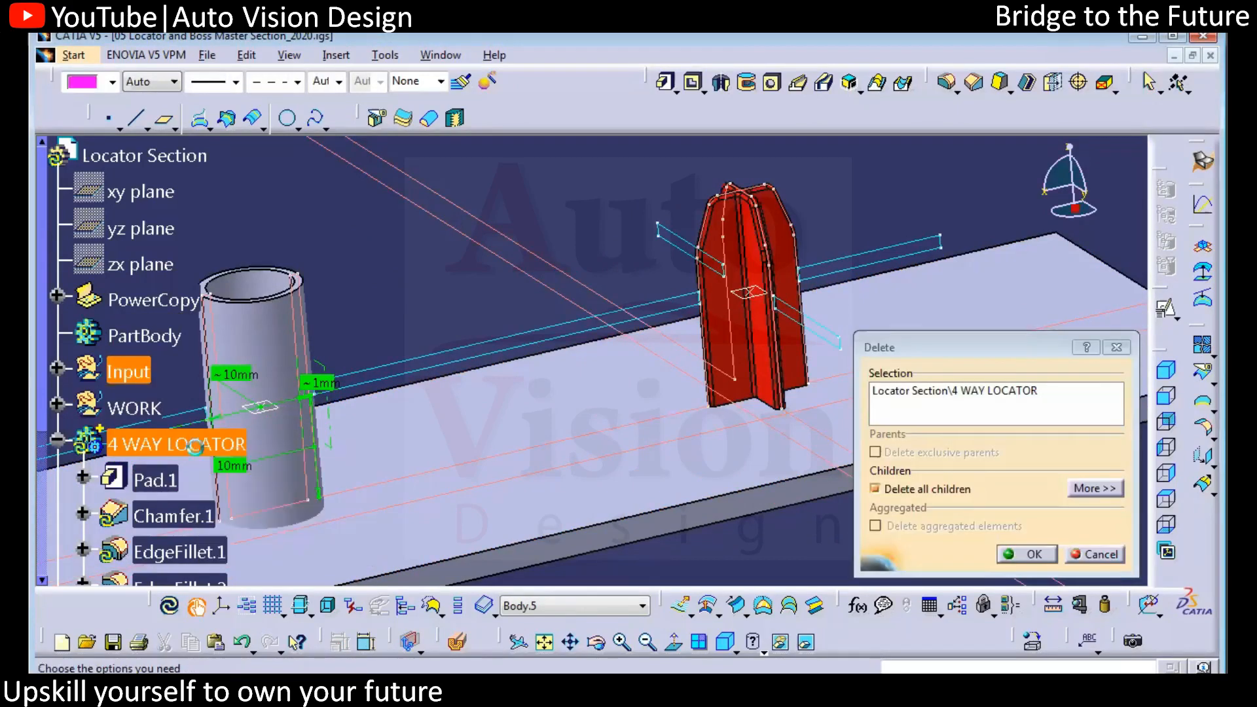
key(Escape)
click(159, 442)
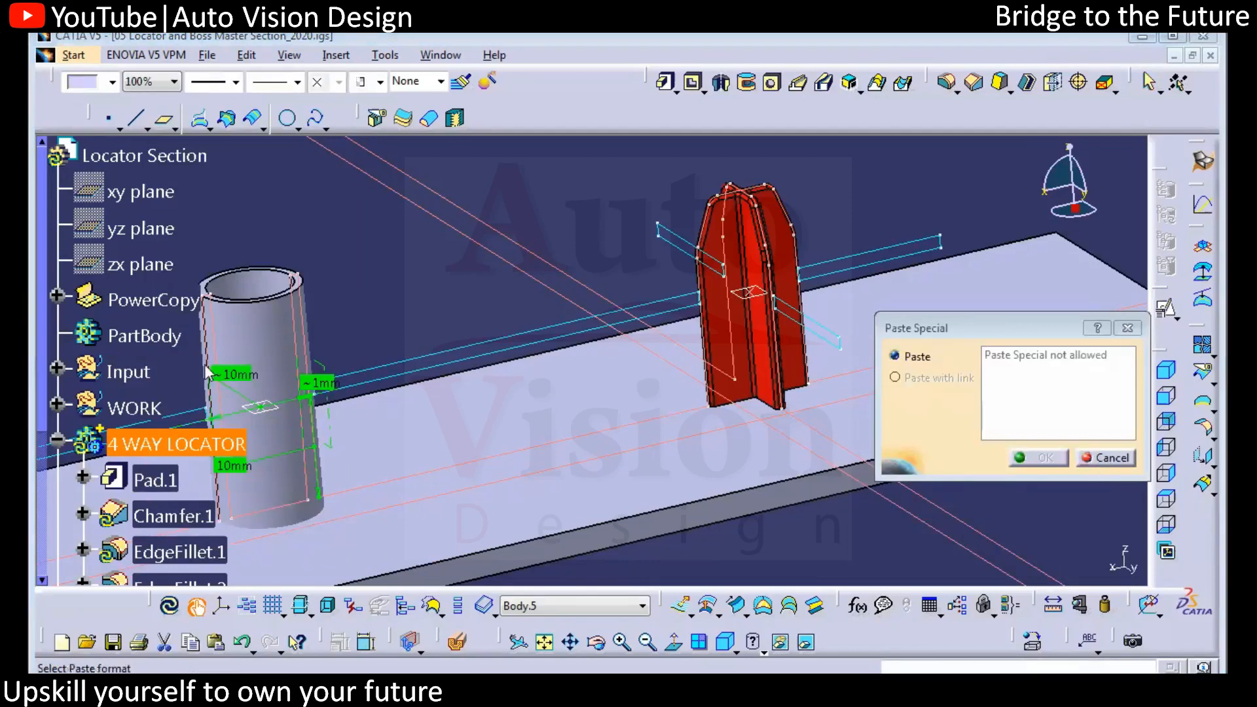
middle_drag(617, 383, 460, 446)
- Define Pad.1 of the 4 WAY LOCATOR as the in-work object
right_click(163, 484)
click(242, 225)
middle_drag(719, 478, 645, 246)
click(645, 247)
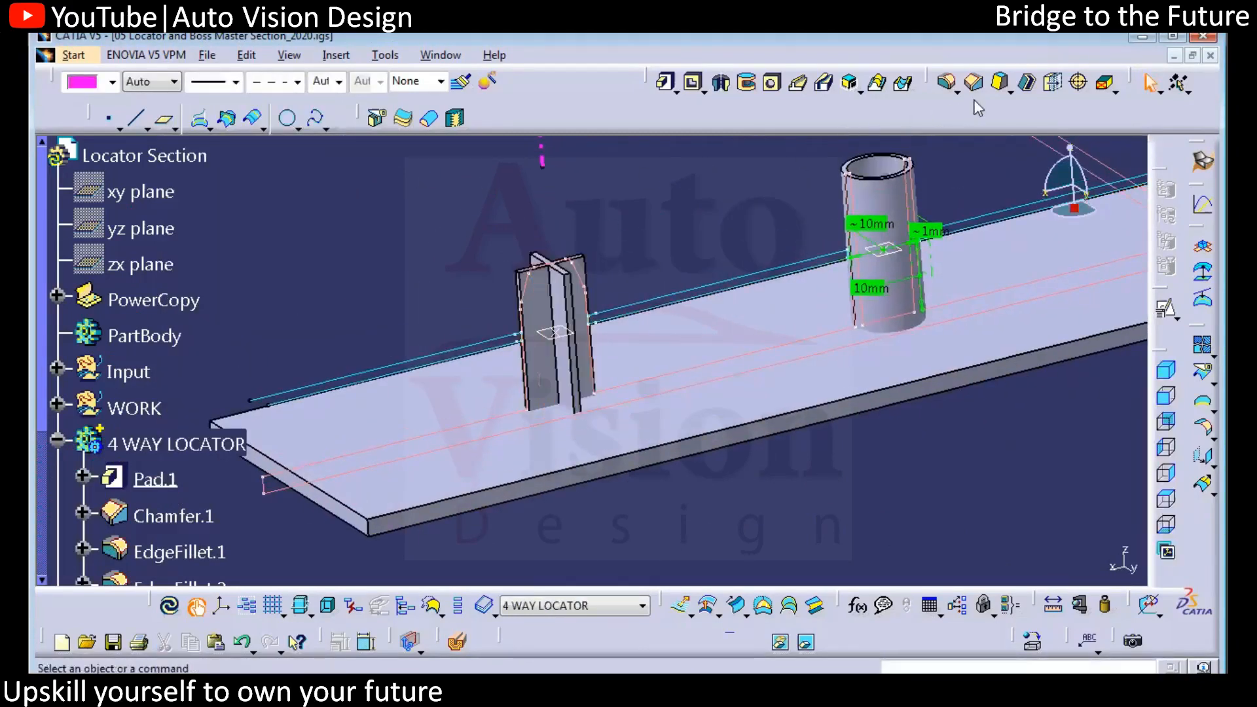
- Draft the 4 WAY LOCATOR pad's 12 side faces by 0.5 deg, with Plane.1 as neutral element and the tooling line as pulling direction
click(1001, 83)
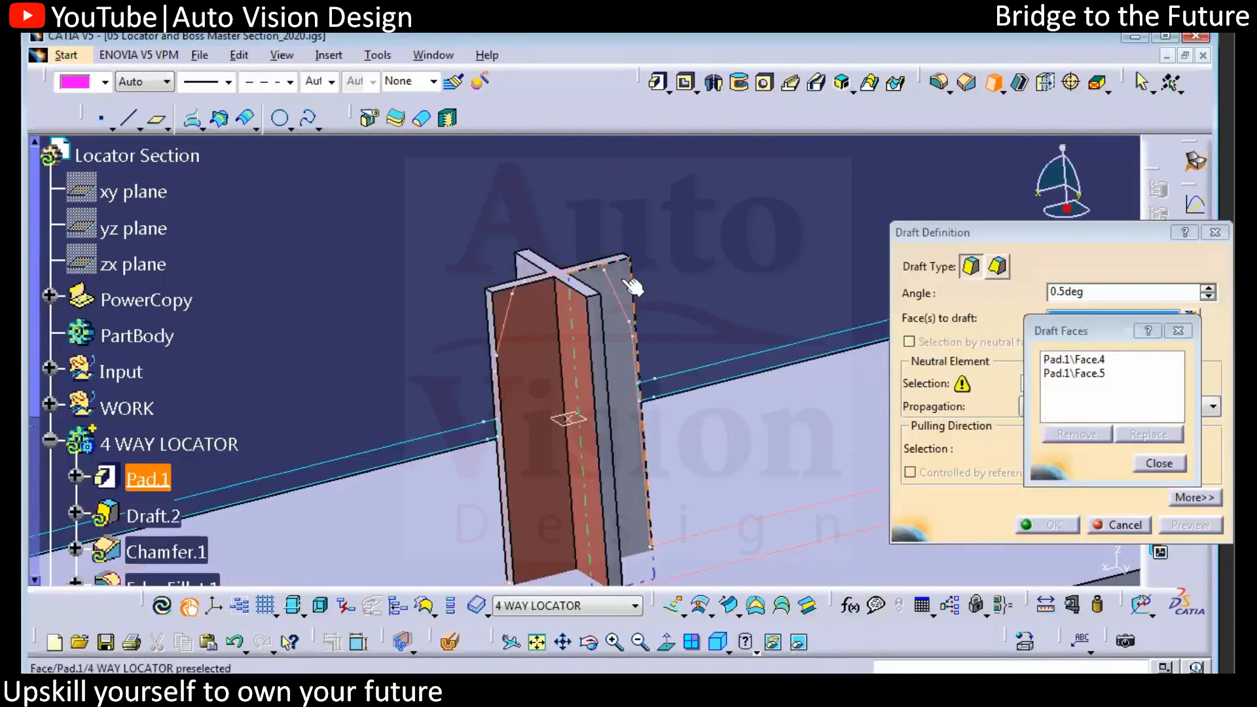
click(625, 281)
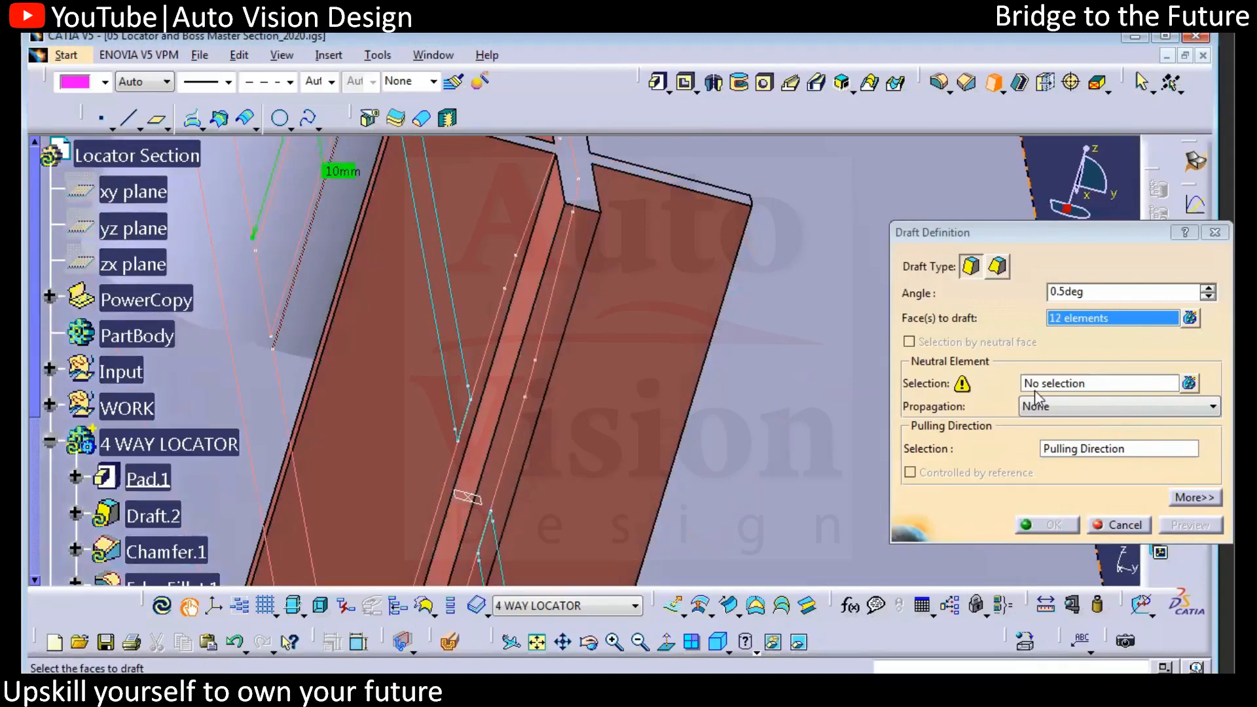
click(1044, 385)
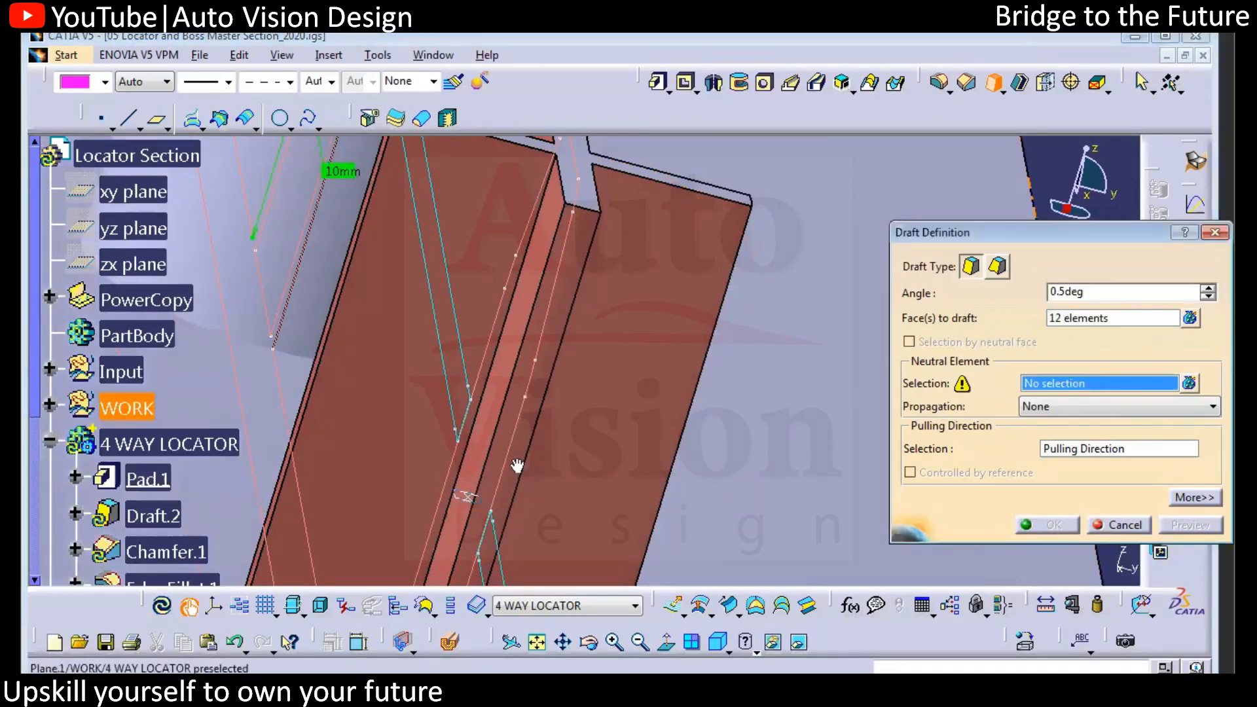
click(681, 506)
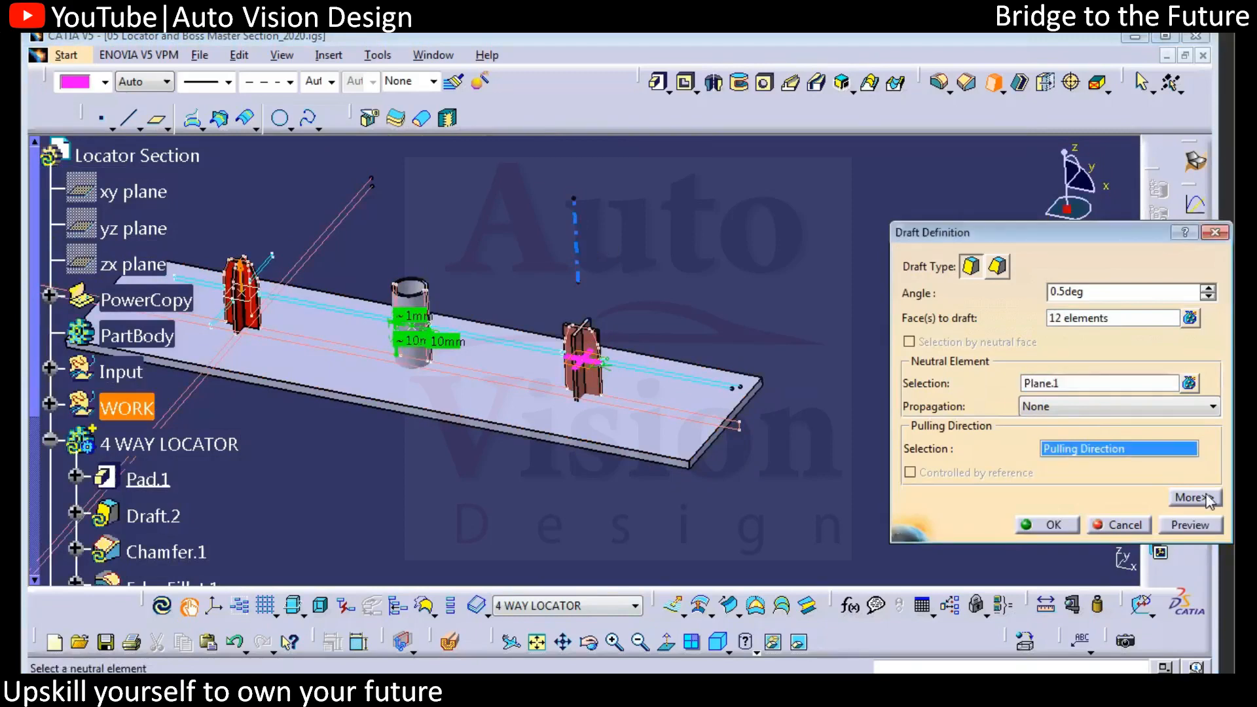
click(575, 221)
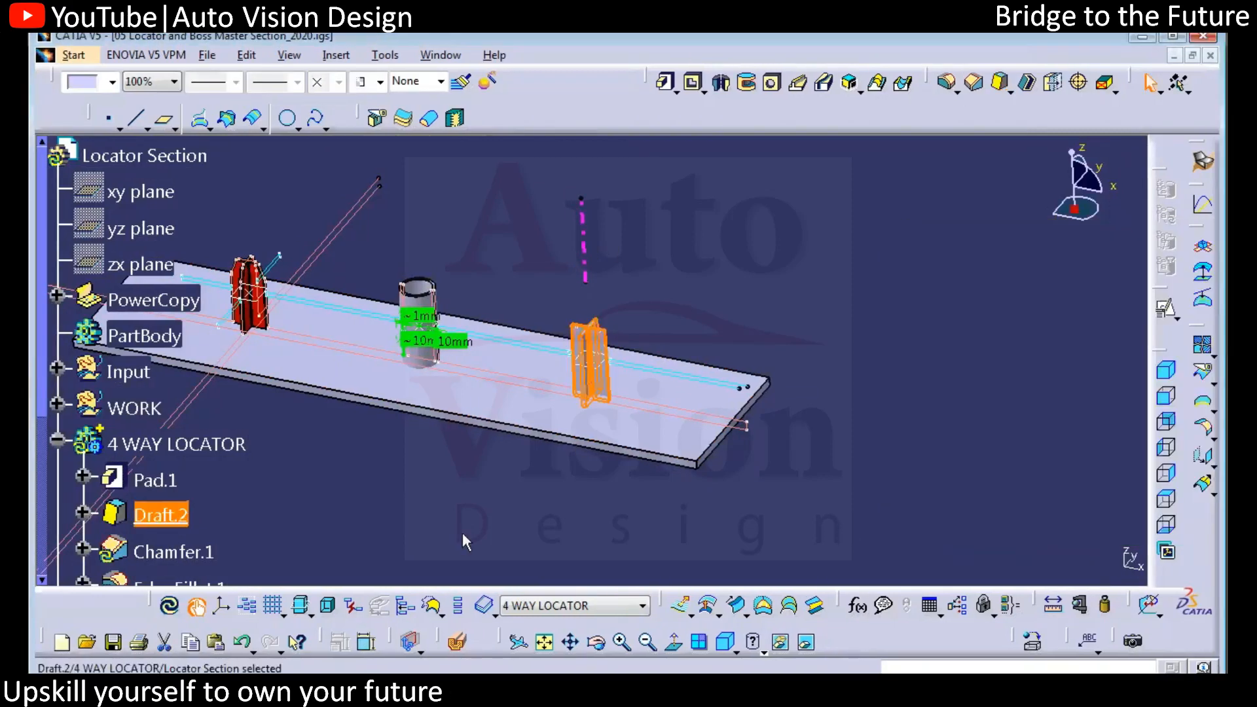
- Make the complete 4 WAY LOCATOR body the in-work object again
middle_drag(463, 532, 222, 493)
key(alt+Return)
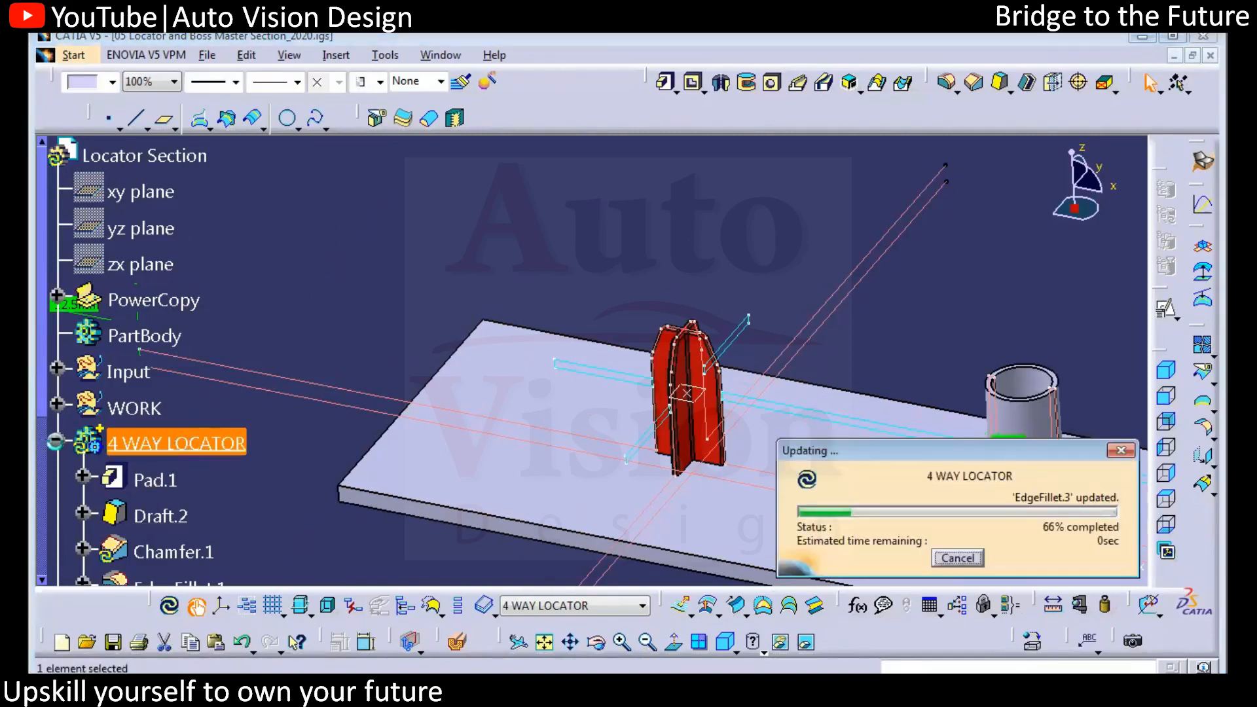
- Update the 2 WAY LOCATOR body and define its Pad.2 as the in-work object
right_click(174, 481)
click(190, 414)
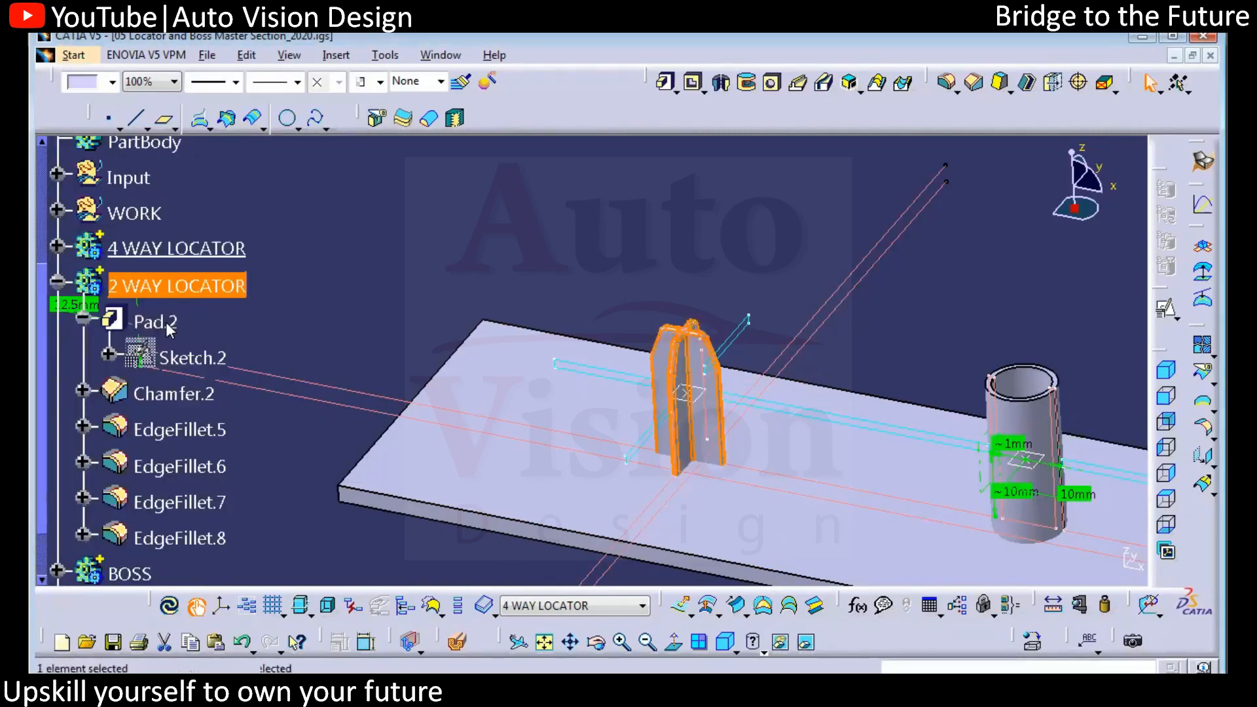
click(169, 329)
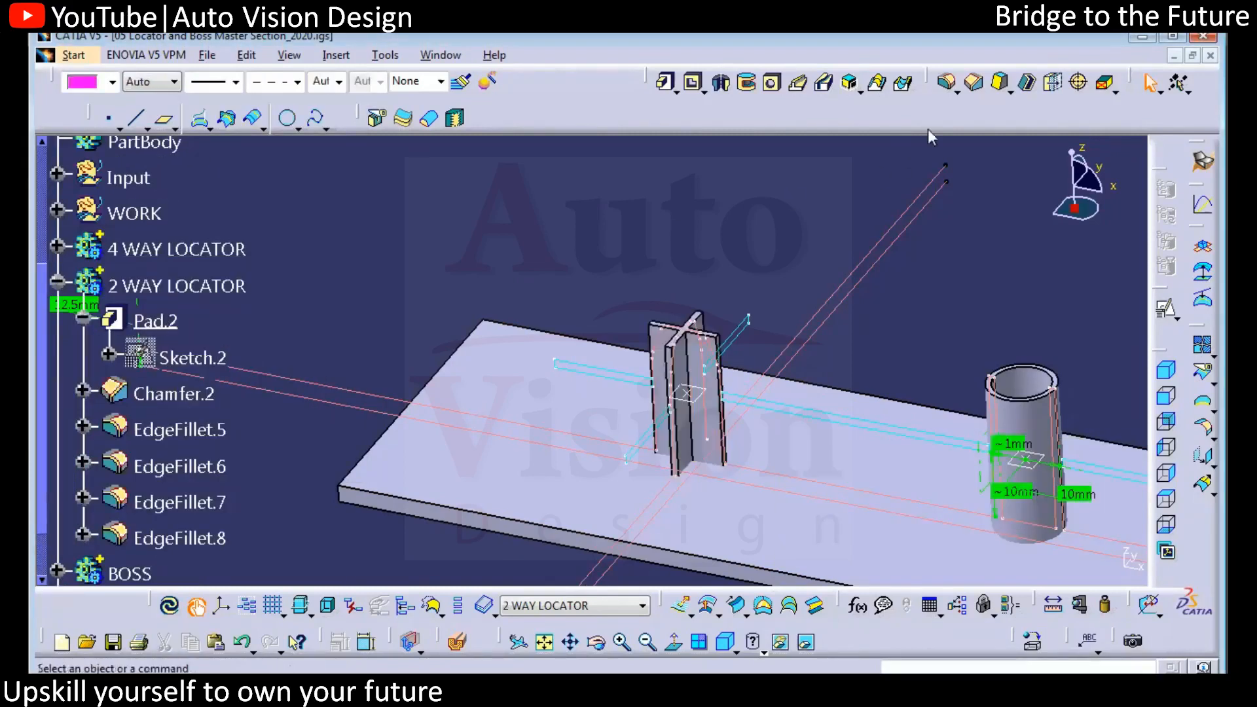
- Draft the 2 WAY LOCATOR pad's 12 side faces by 0.5 deg, with Plane.2 as the neutral element
click(1000, 82)
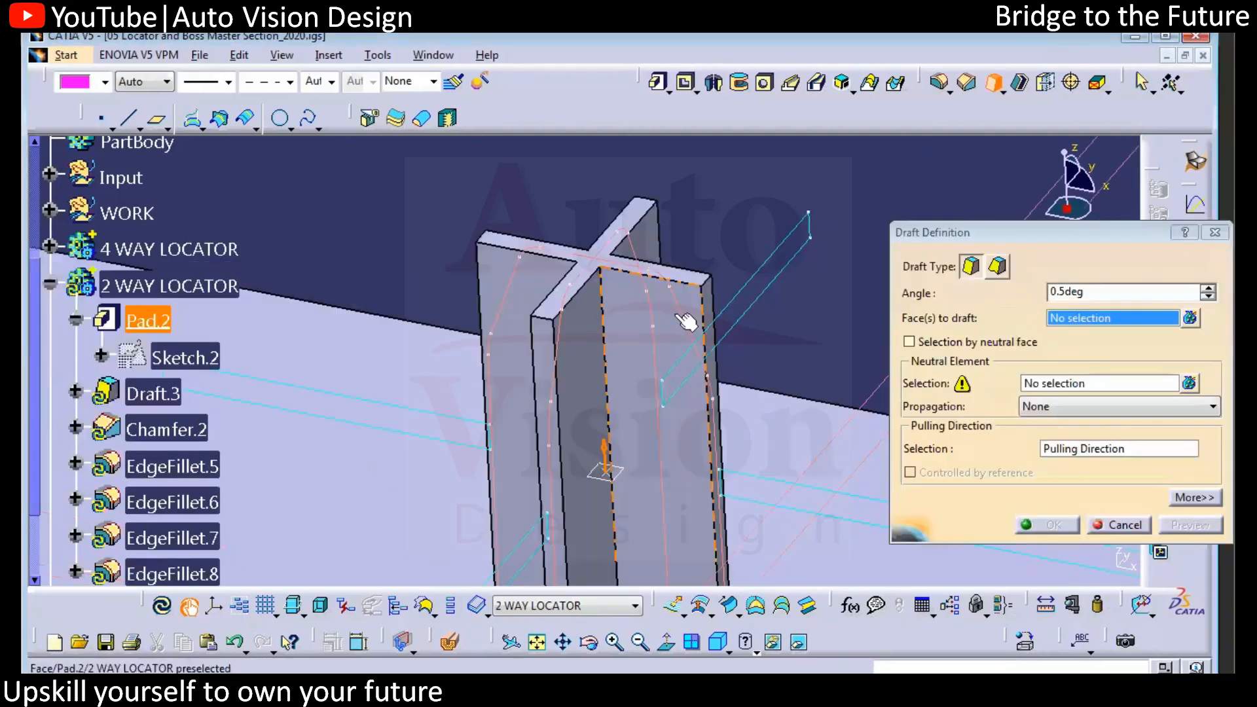
click(655, 393)
click(1189, 318)
click(583, 347)
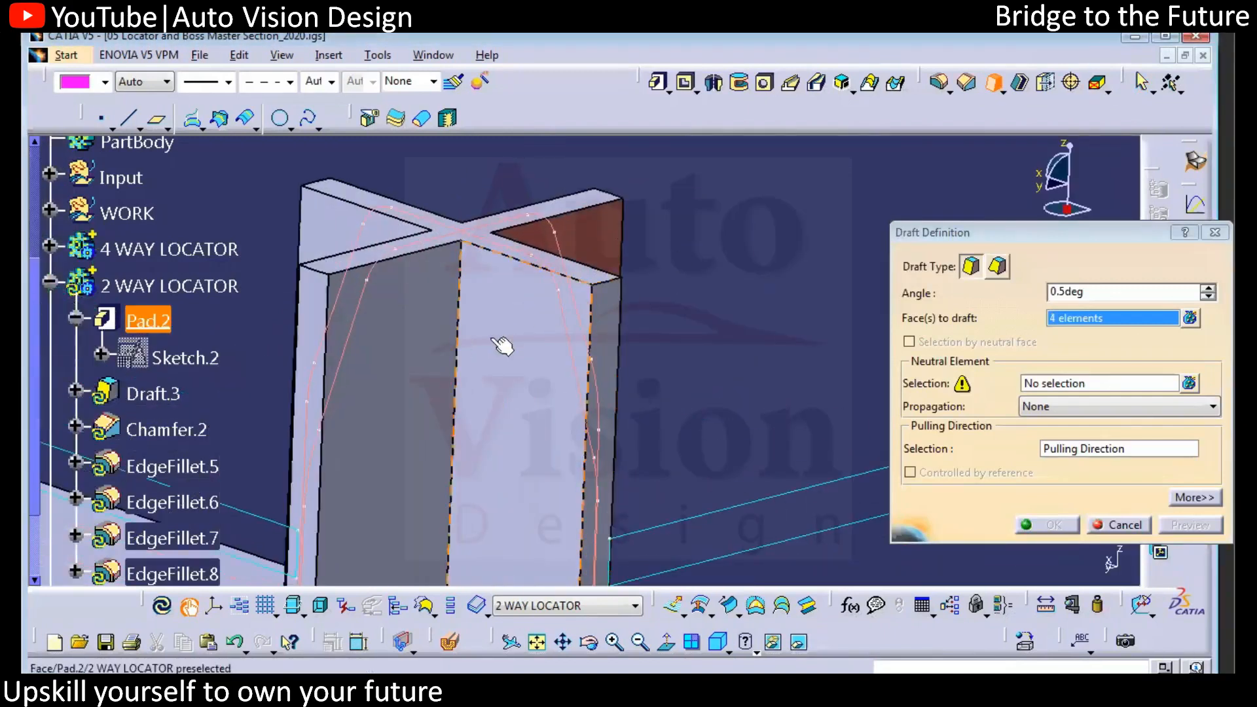
click(490, 338)
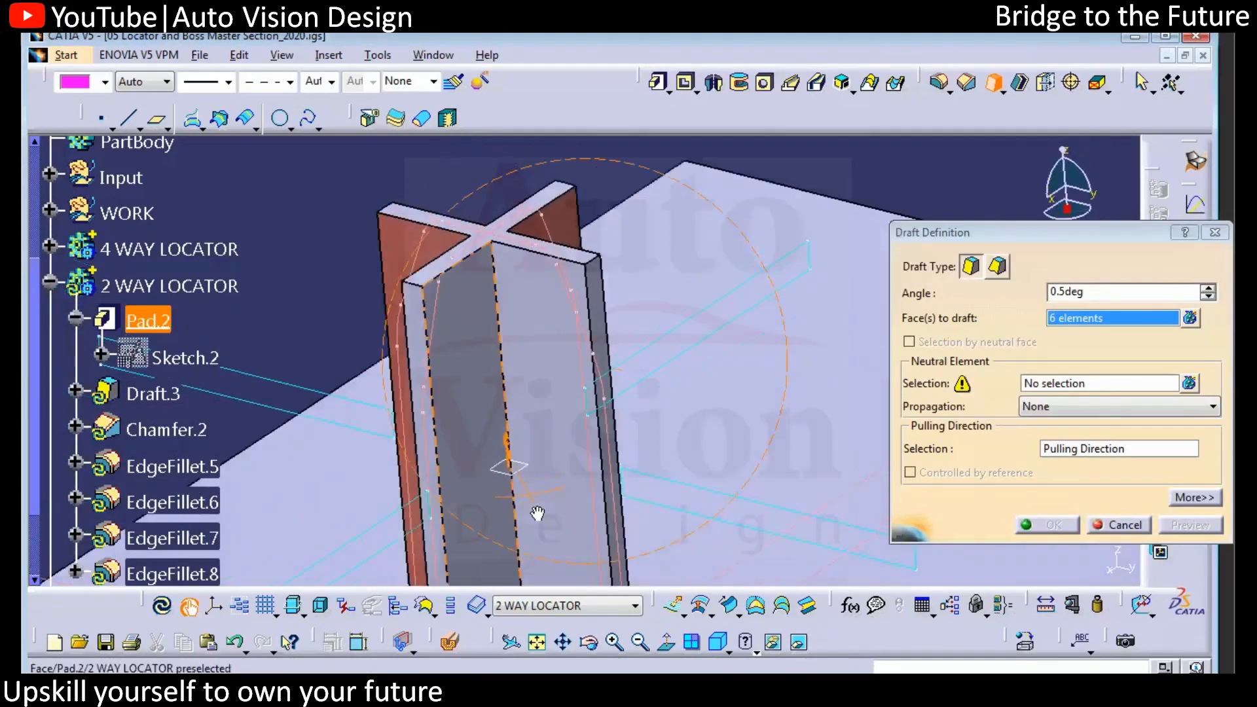
click(510, 320)
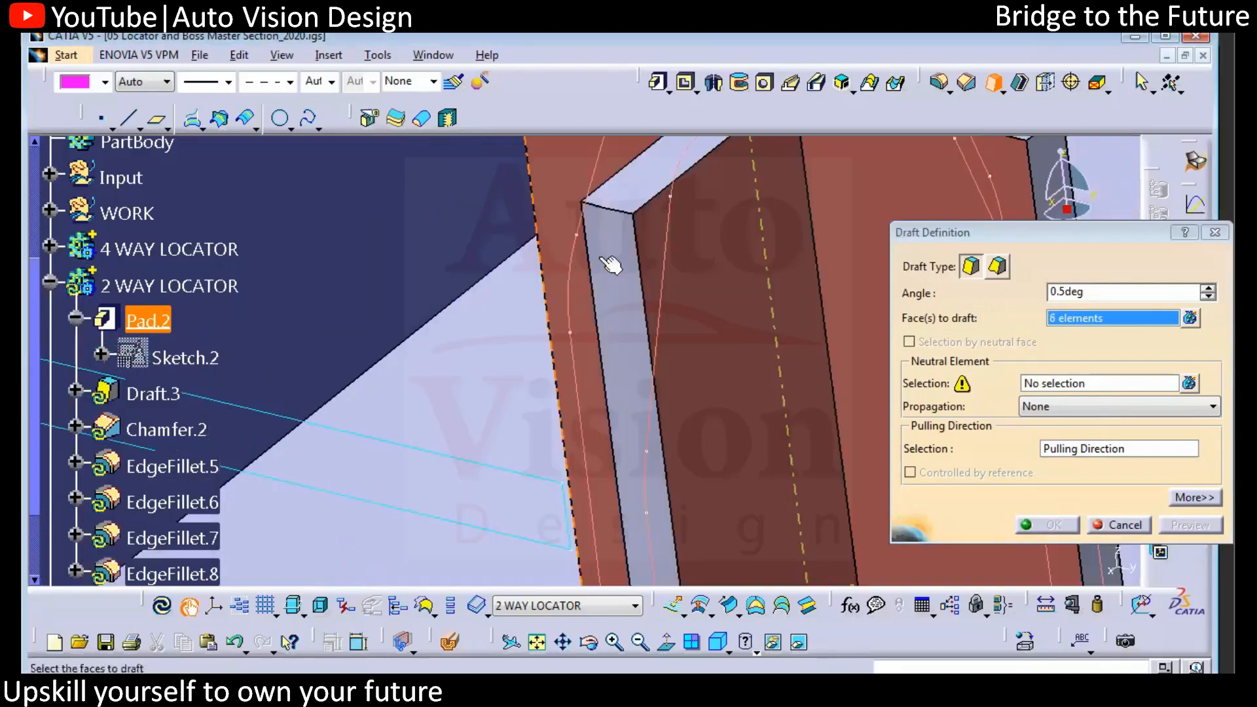
click(595, 253)
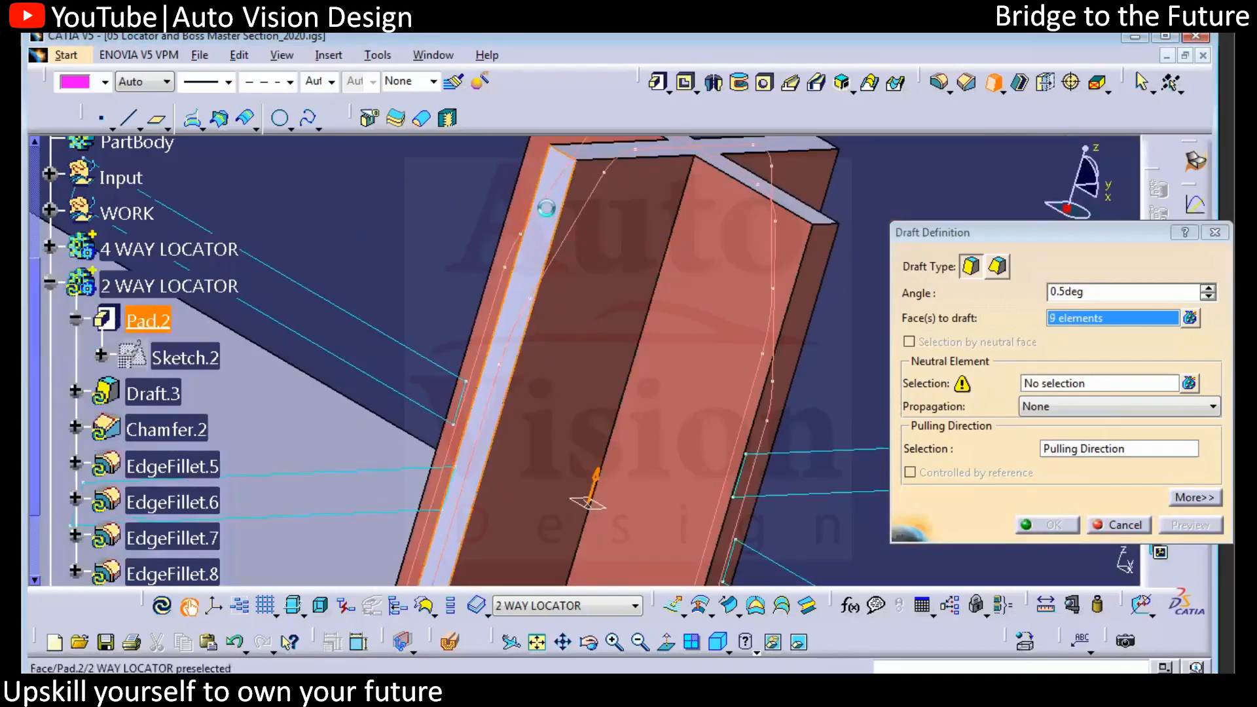
click(631, 425)
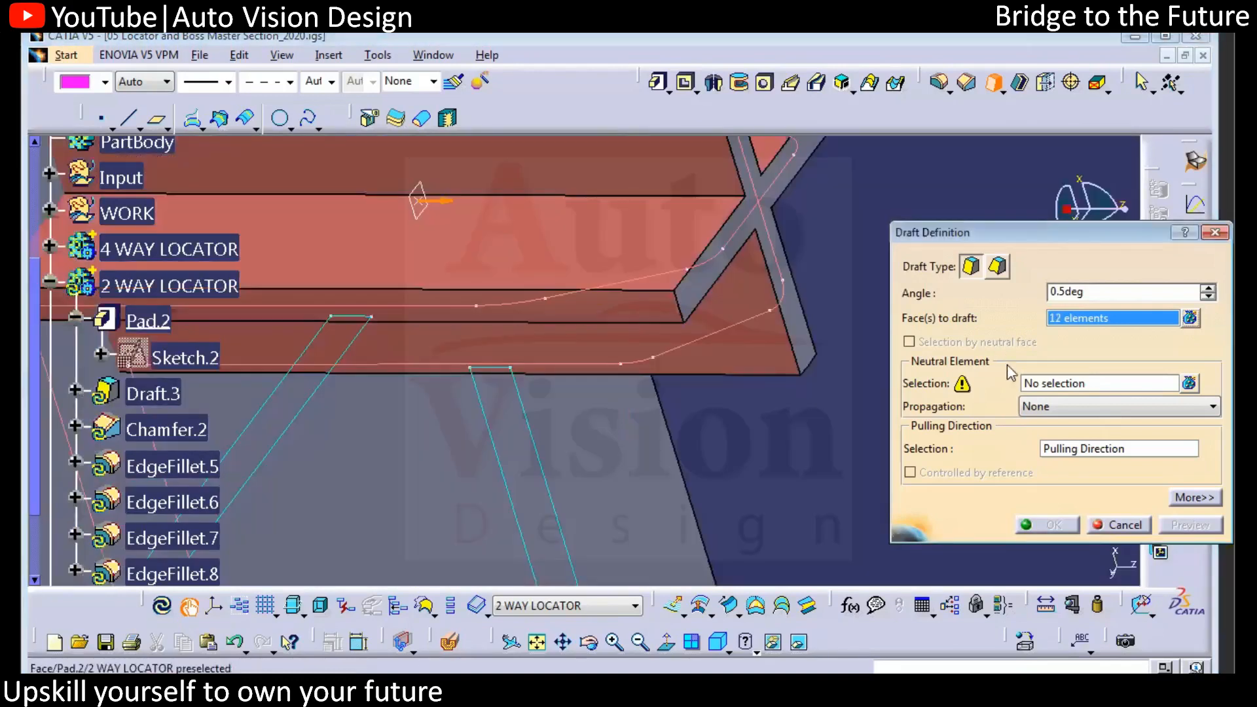
click(1077, 383)
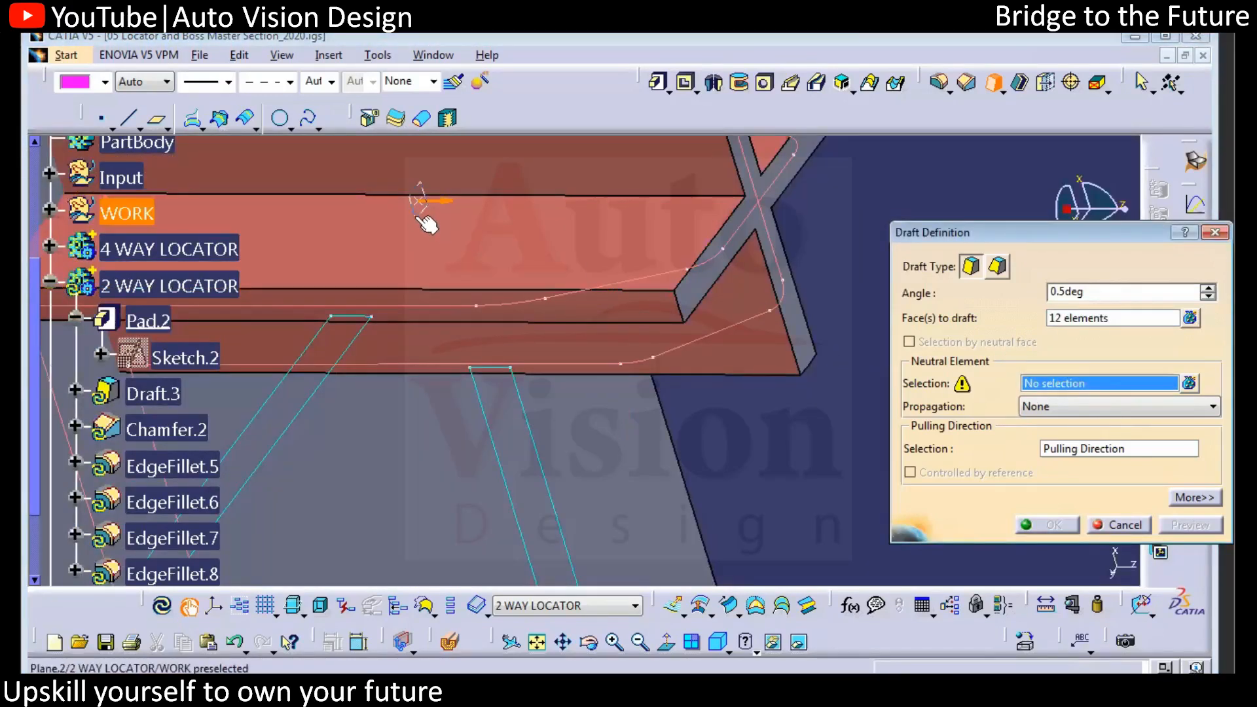
click(496, 280)
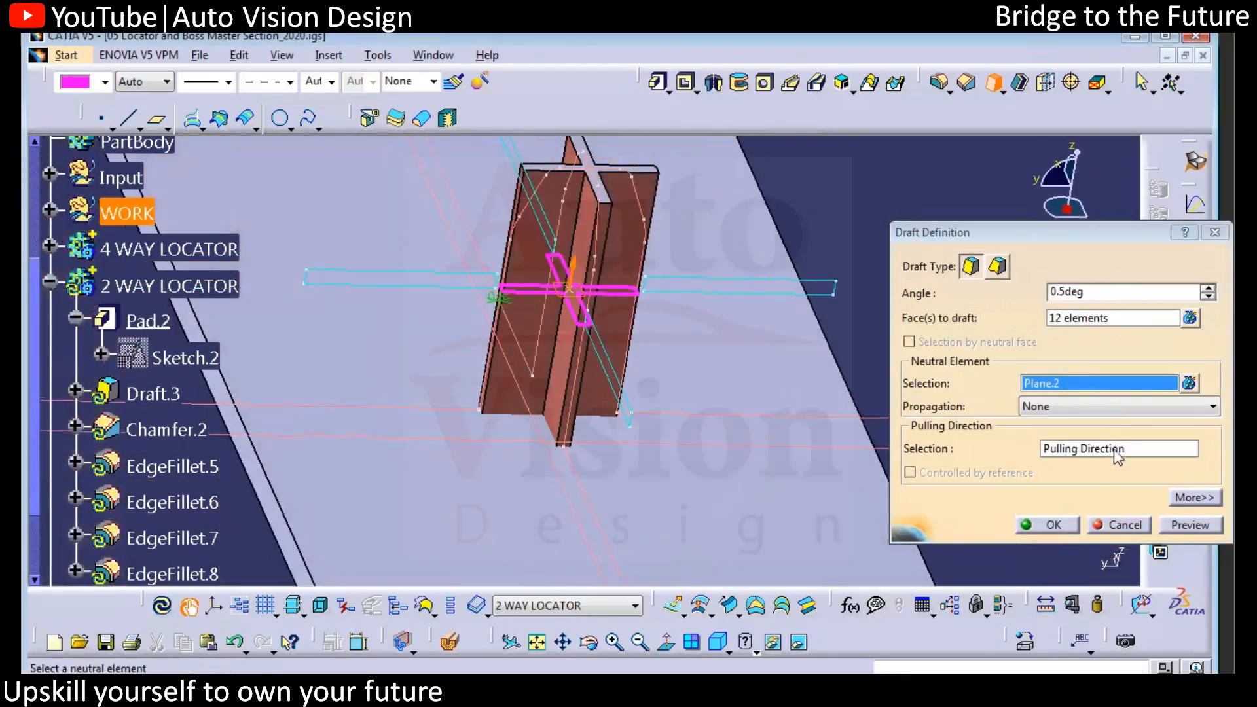